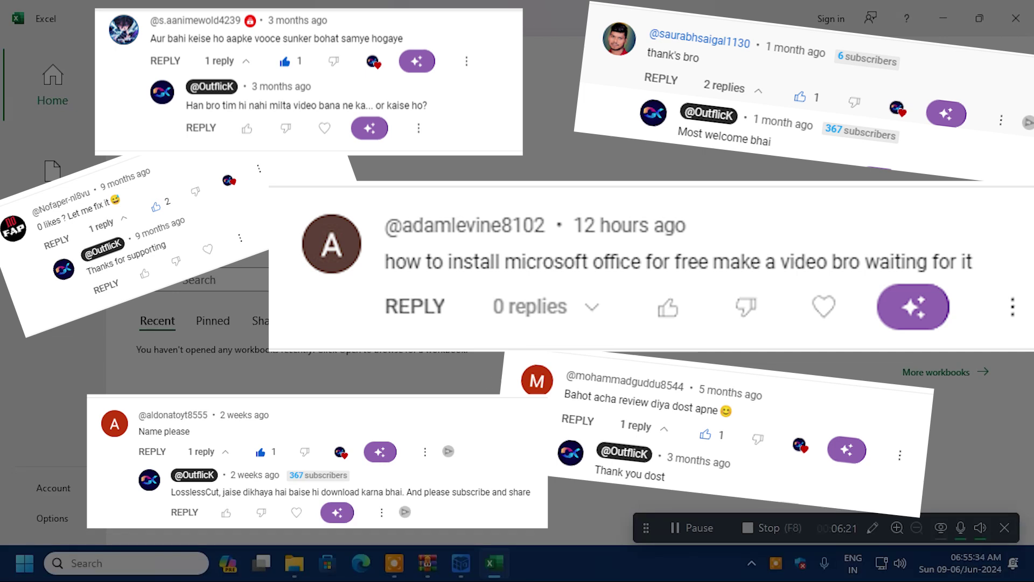
Safely eject the SanDisk USB drive and close the HEU KMS Activator
left_click(752, 563)
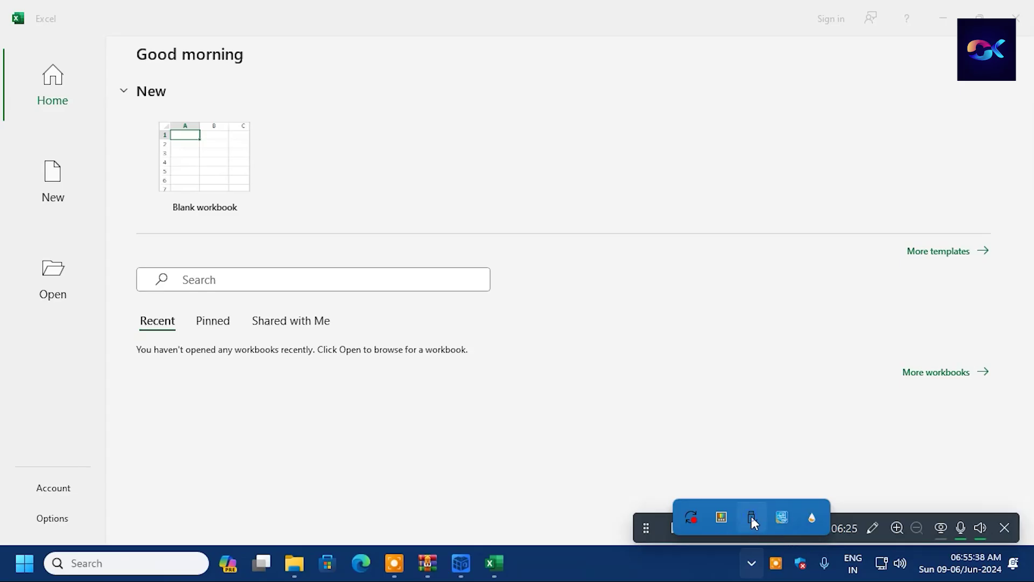
left_click(751, 514)
left_click(813, 467)
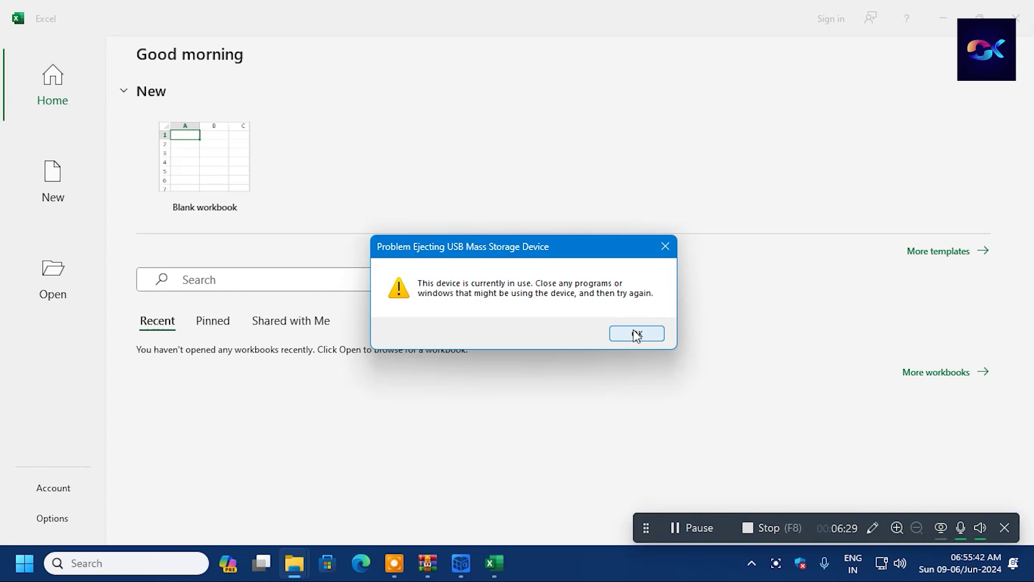
left_click(637, 334)
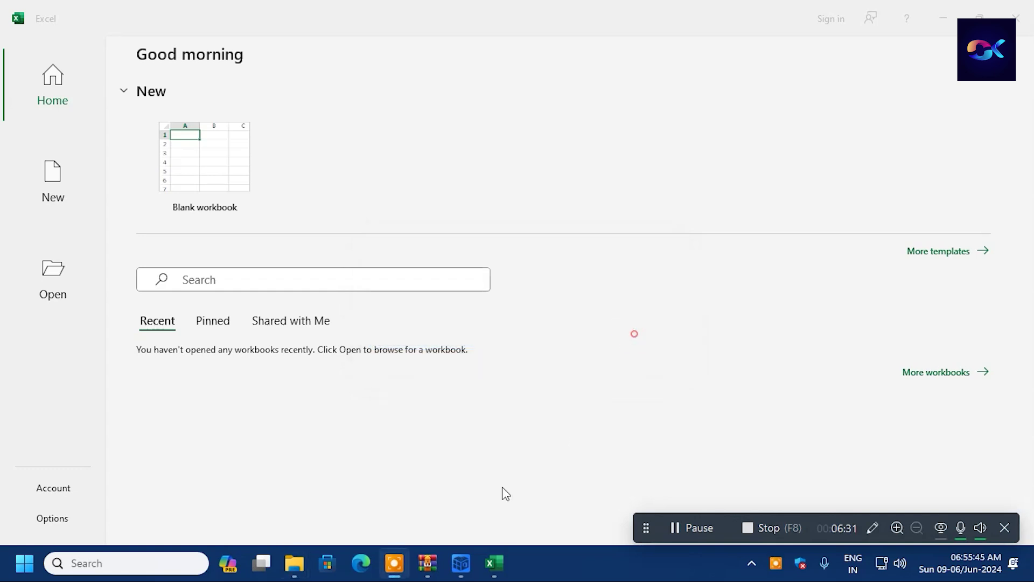
left_click(466, 566)
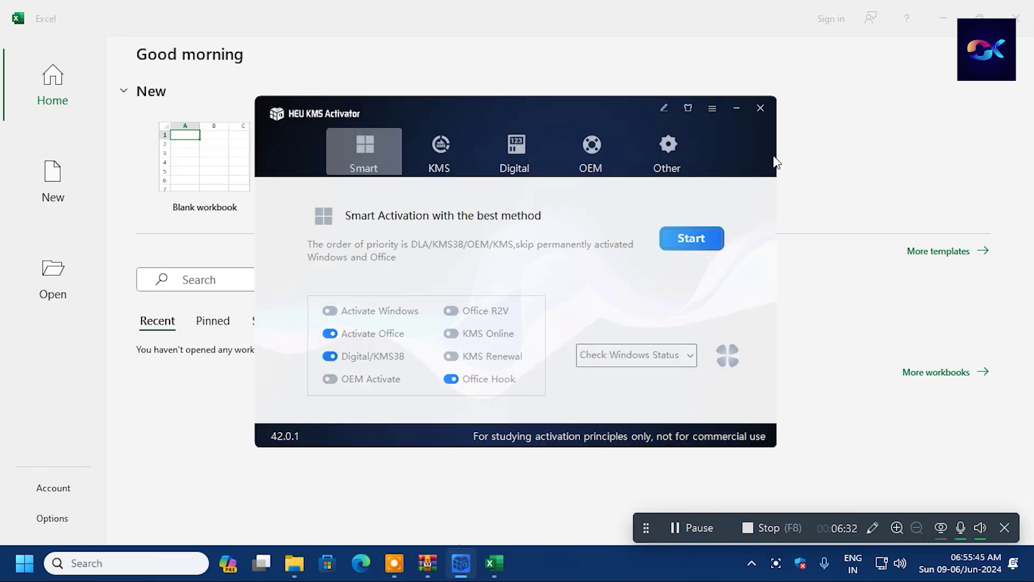
left_click(761, 106)
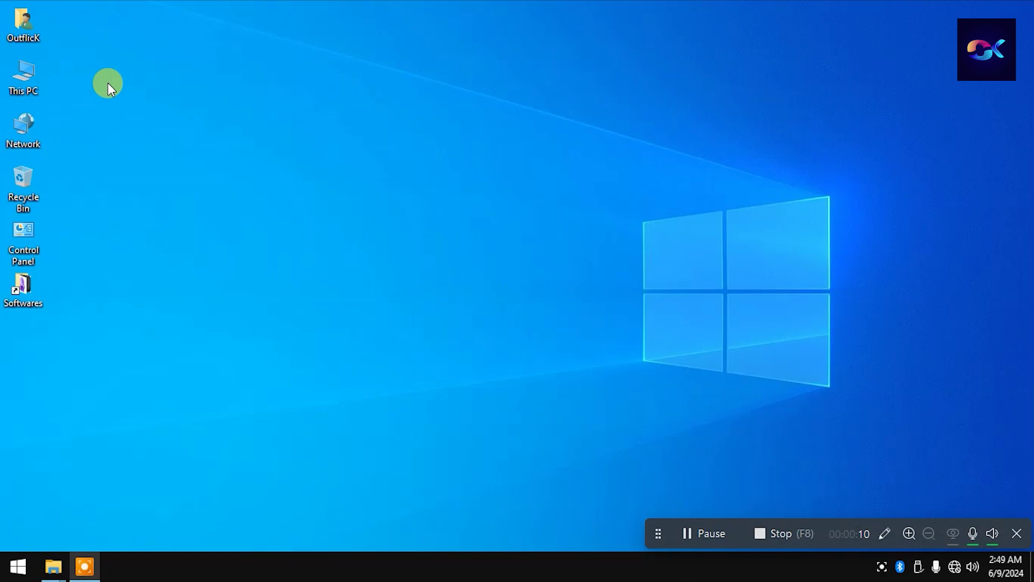
Browse from This PC to SOFTWARES (D:) > software 123 > WinRAR
double_click(32, 80)
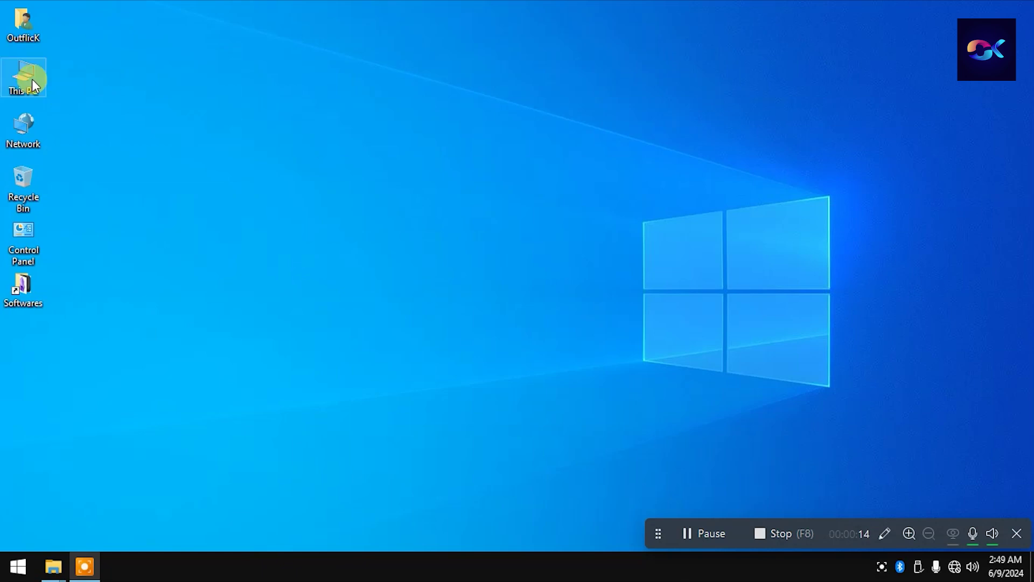
left_click_drag(545, 56, 542, 24)
left_click(490, 248)
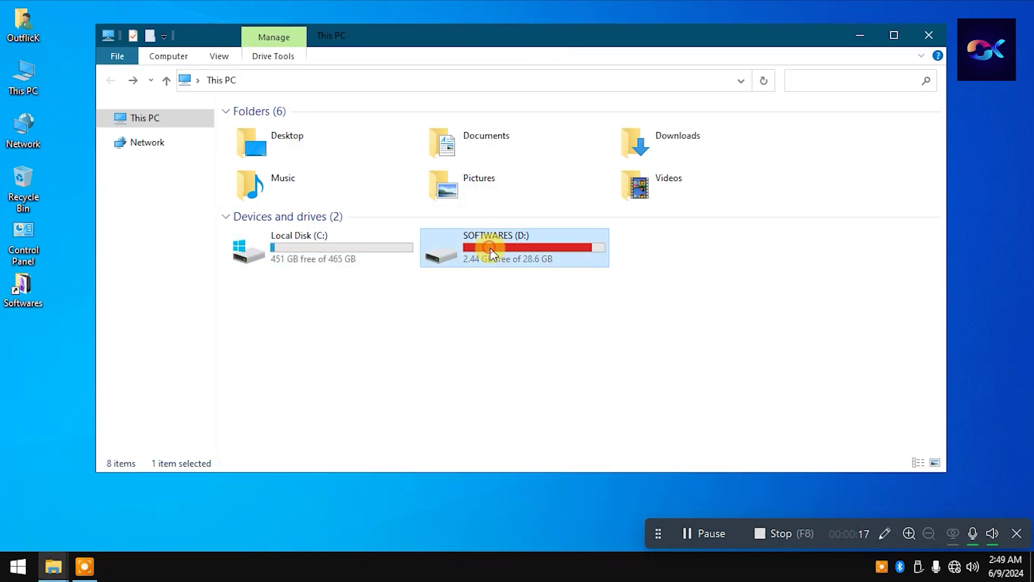
double_click(490, 248)
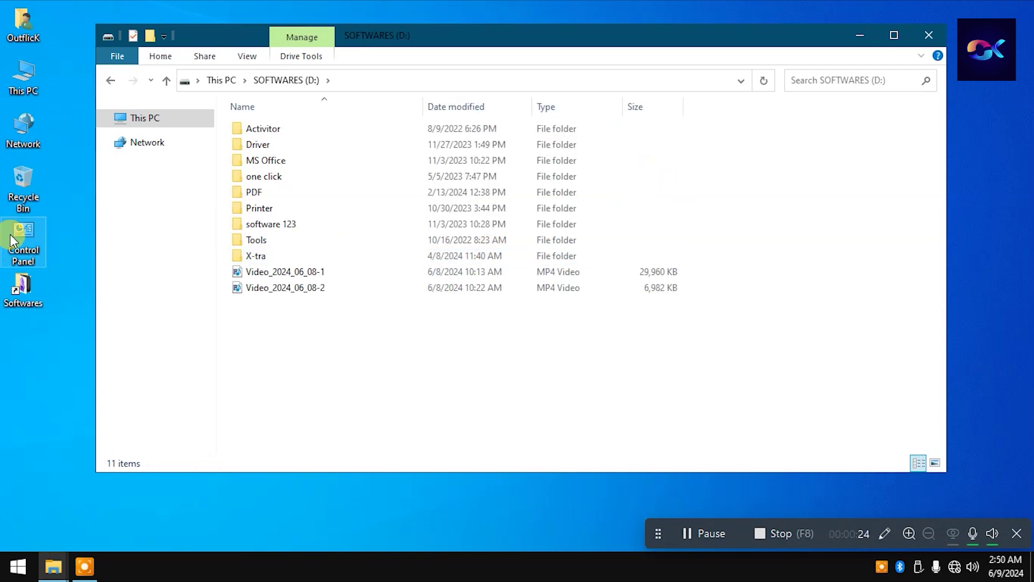
double_click(272, 160)
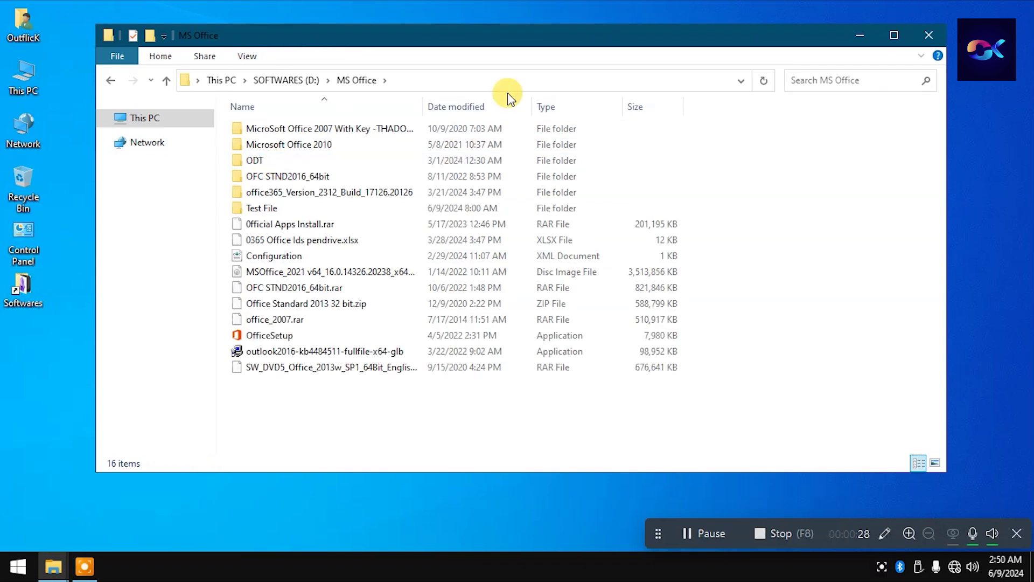
left_click(111, 81)
double_click(319, 159)
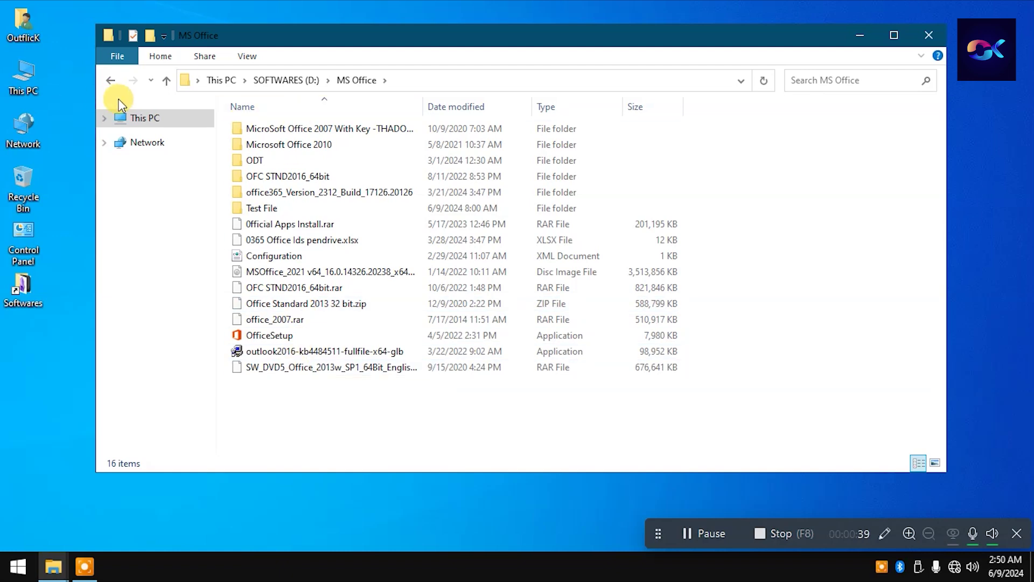
left_click(111, 81)
double_click(271, 223)
double_click(267, 215)
Install WinRAR from winrar-x64-600 with default options, then return to software 123
left_click(291, 237)
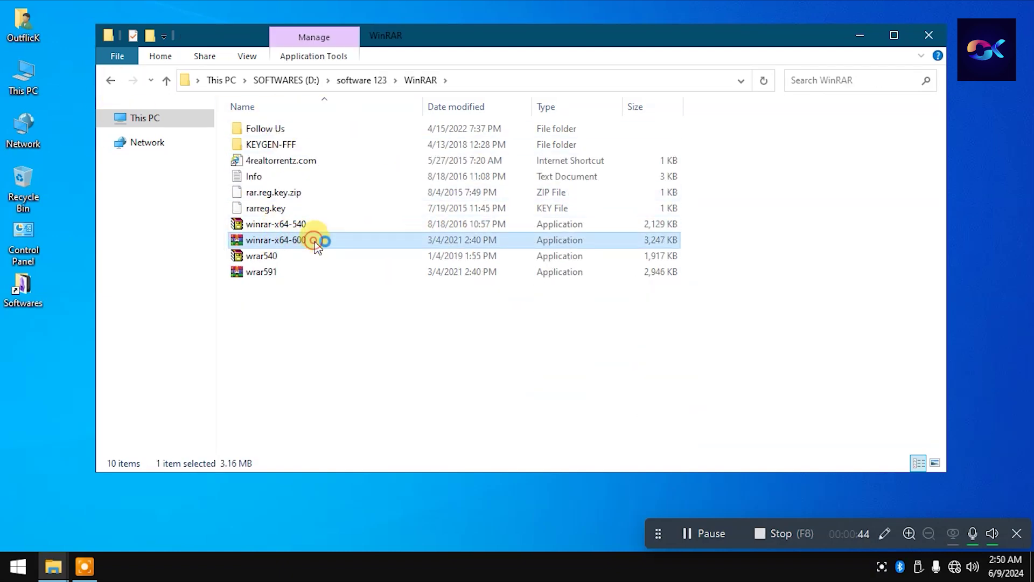
left_click(469, 431)
left_click(474, 426)
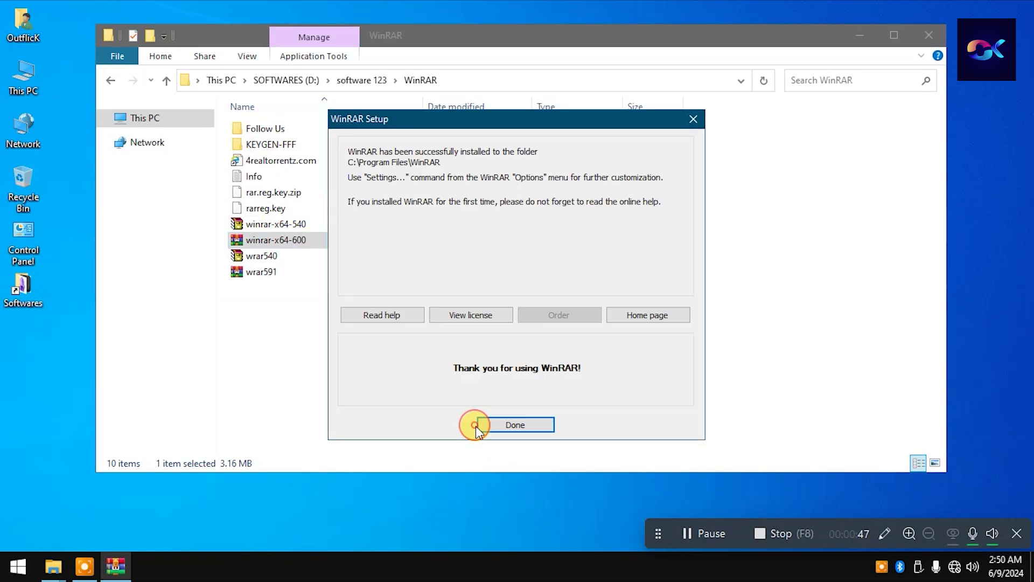
left_click(516, 428)
left_click(929, 35)
left_click(111, 81)
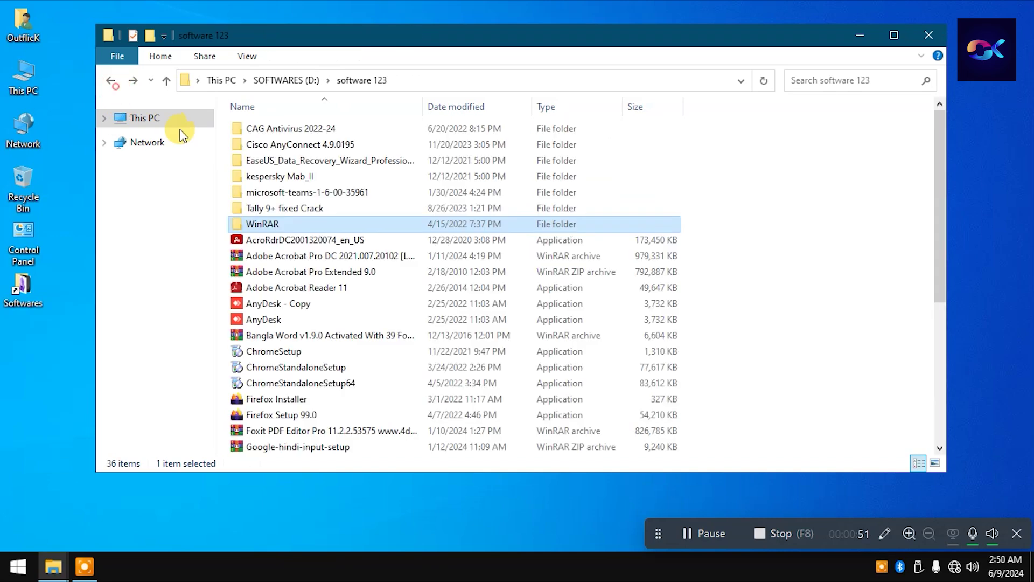
Open the MS Office folder on SOFTWARES (D:) and widen the Name column to show full names
left_click(110, 81)
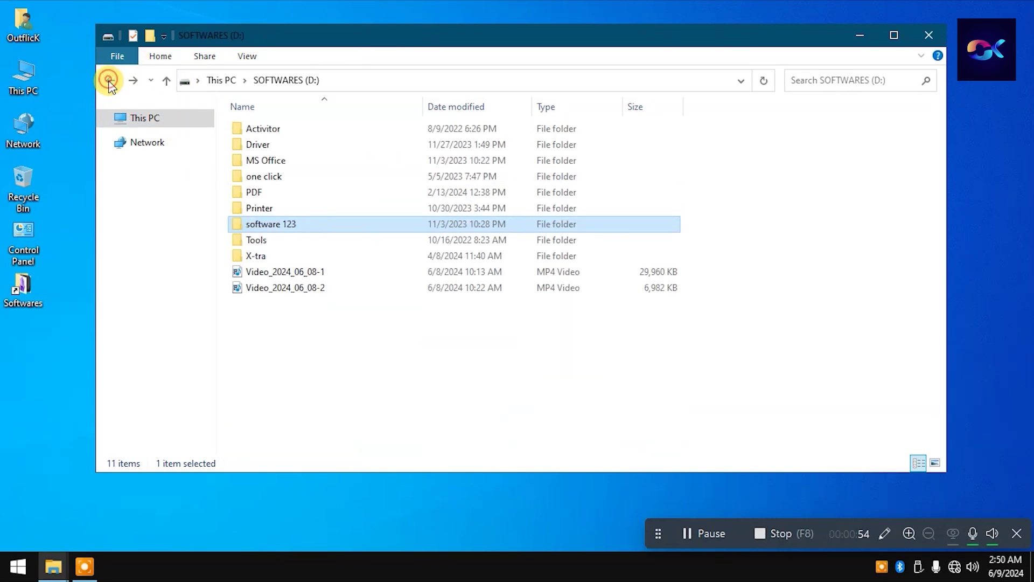
double_click(292, 160)
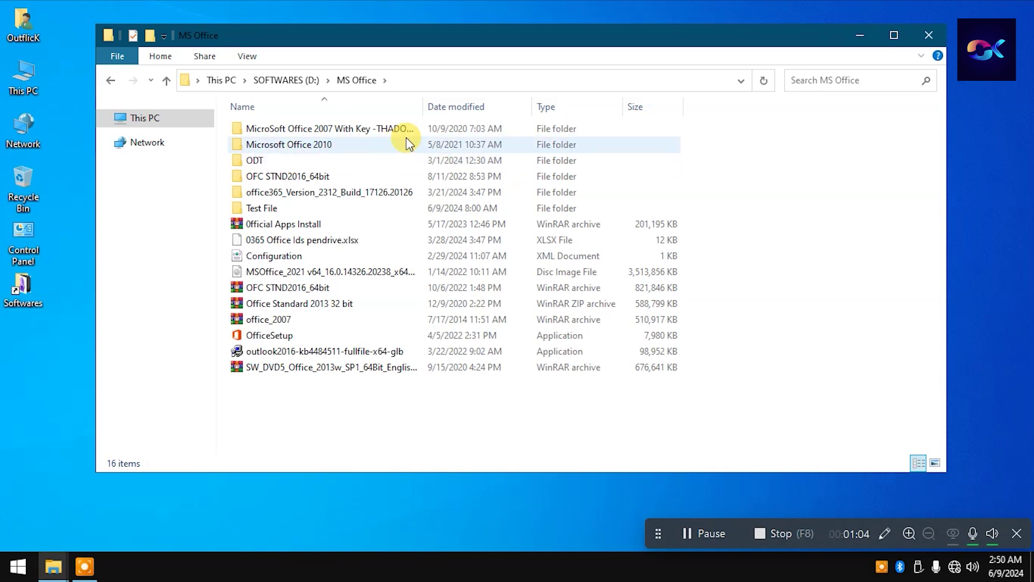
left_click_drag(426, 101, 600, 108)
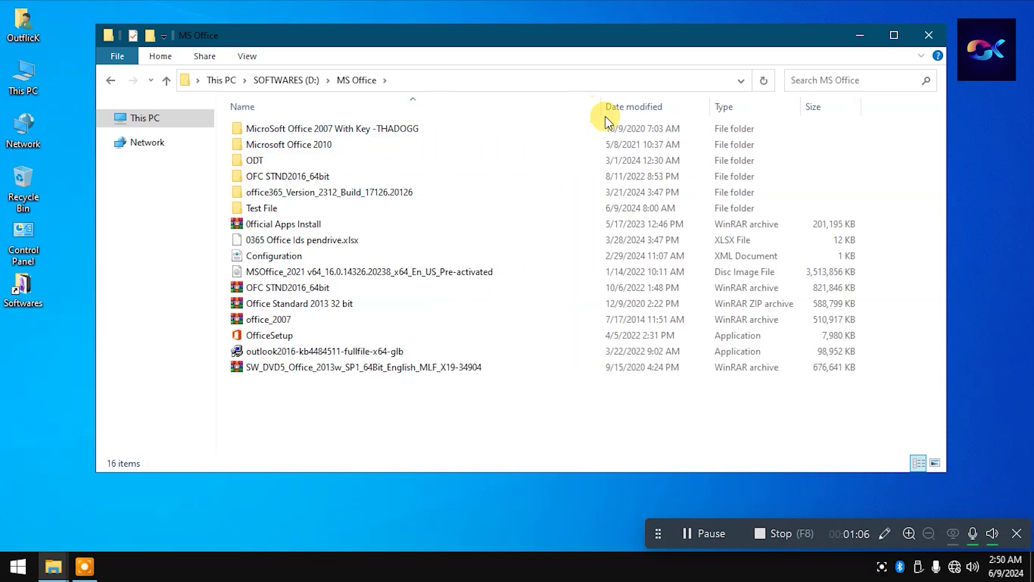
left_click_drag(500, 40, 579, 43)
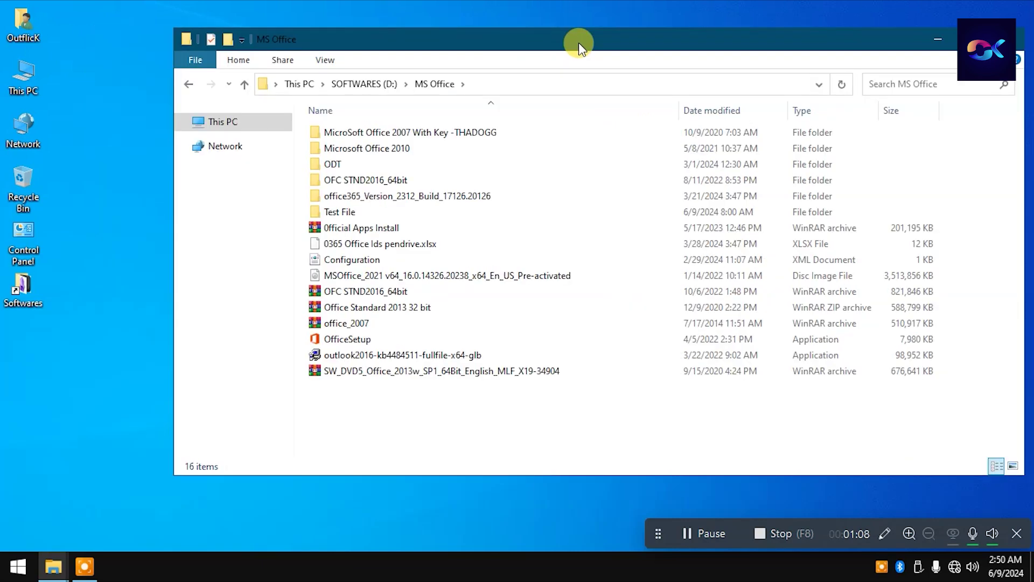
Open the MicroSoft Office 2007 With Key -THADOGG folder and scroll down its 24 items
left_click(478, 132)
left_click(414, 152)
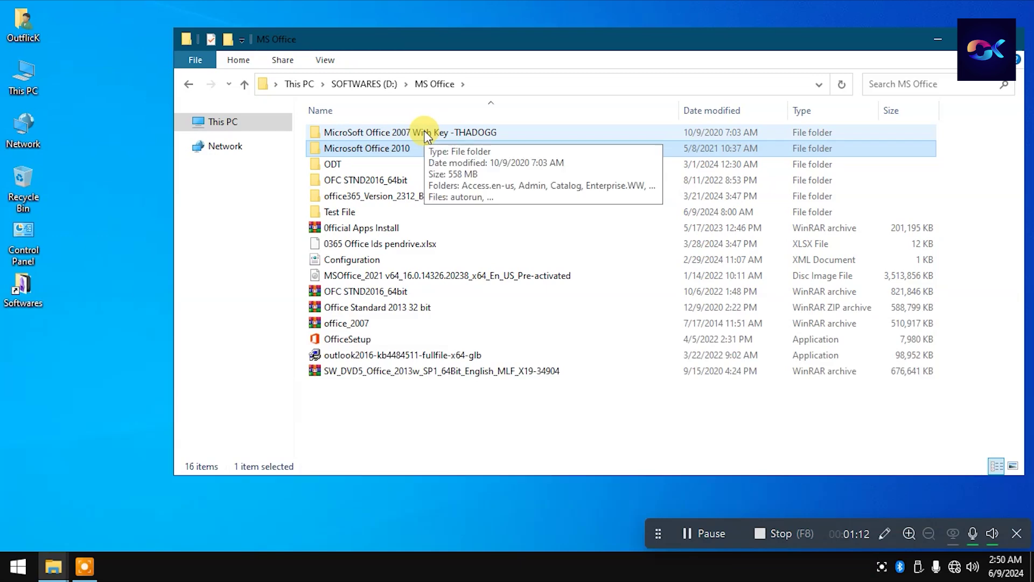
double_click(424, 133)
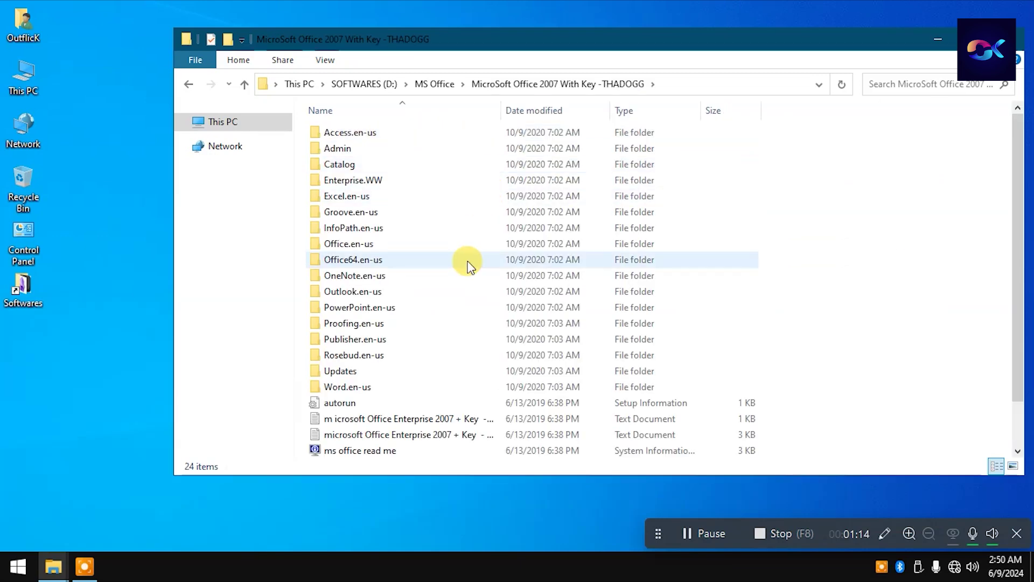
scroll(466, 260, "down", 1)
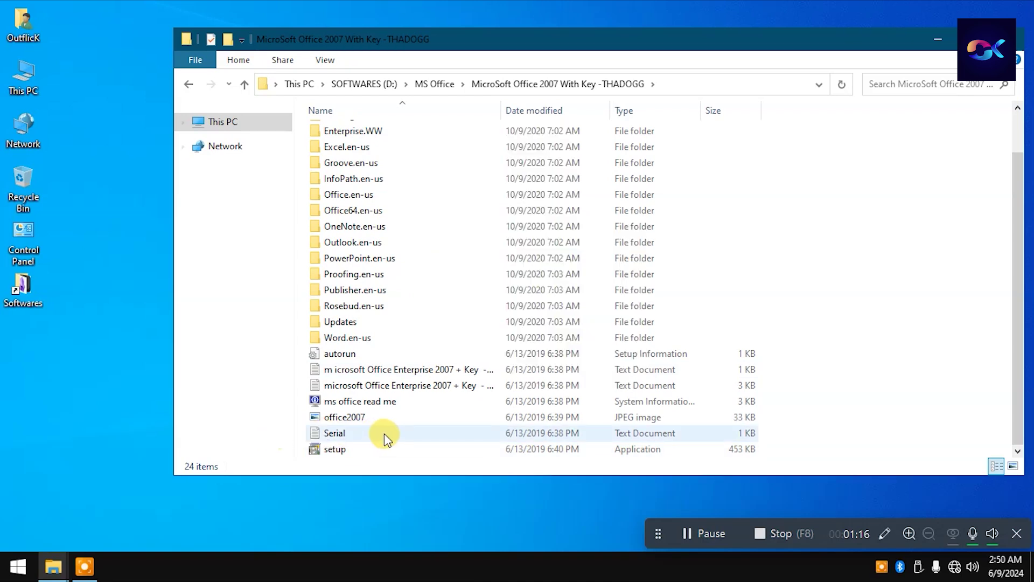
Copy the product key line from the Serial text file in Notepad, then close Notepad
double_click(349, 434)
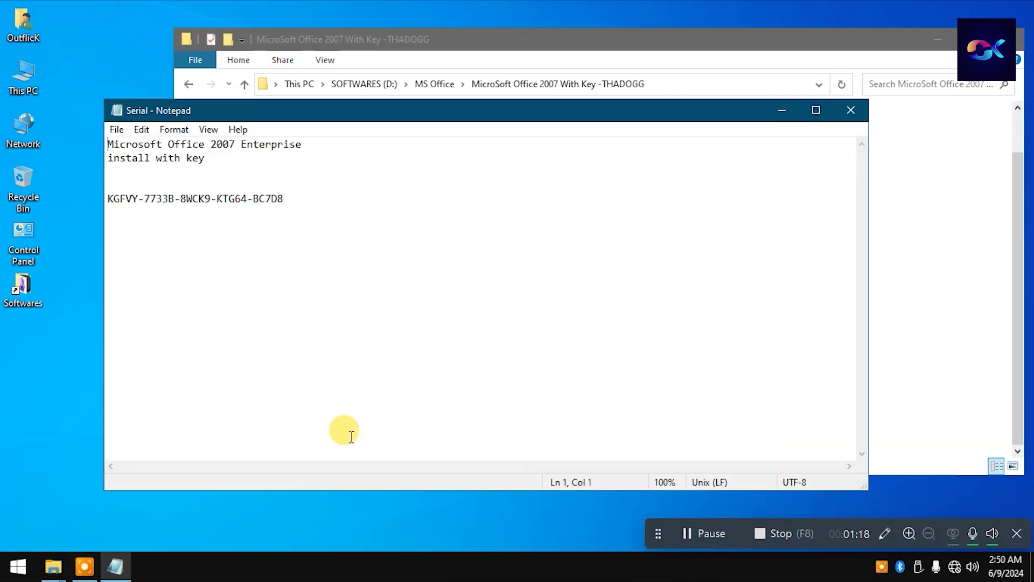
left_click_drag(295, 203, 92, 199)
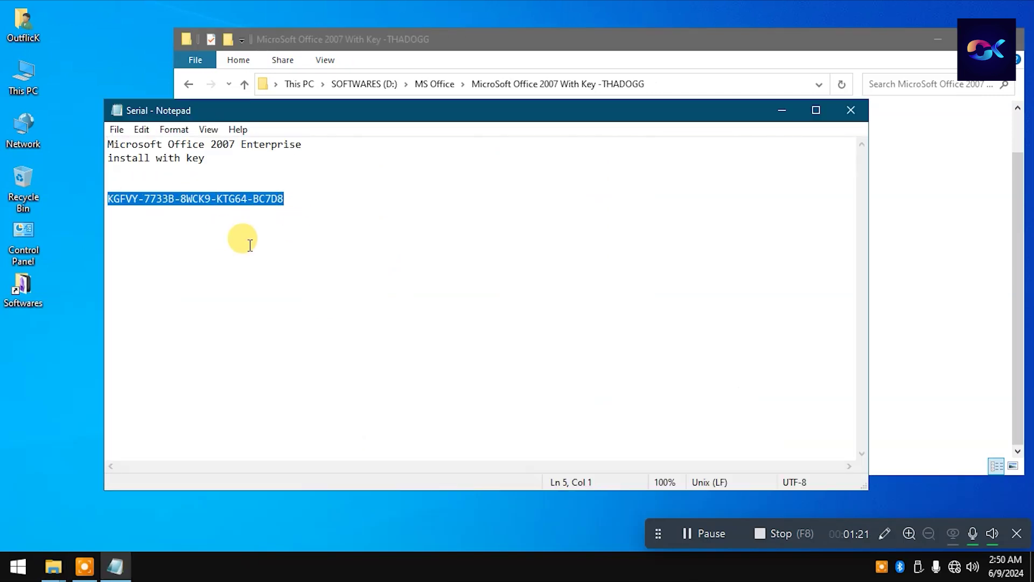
key("ctrl+c")
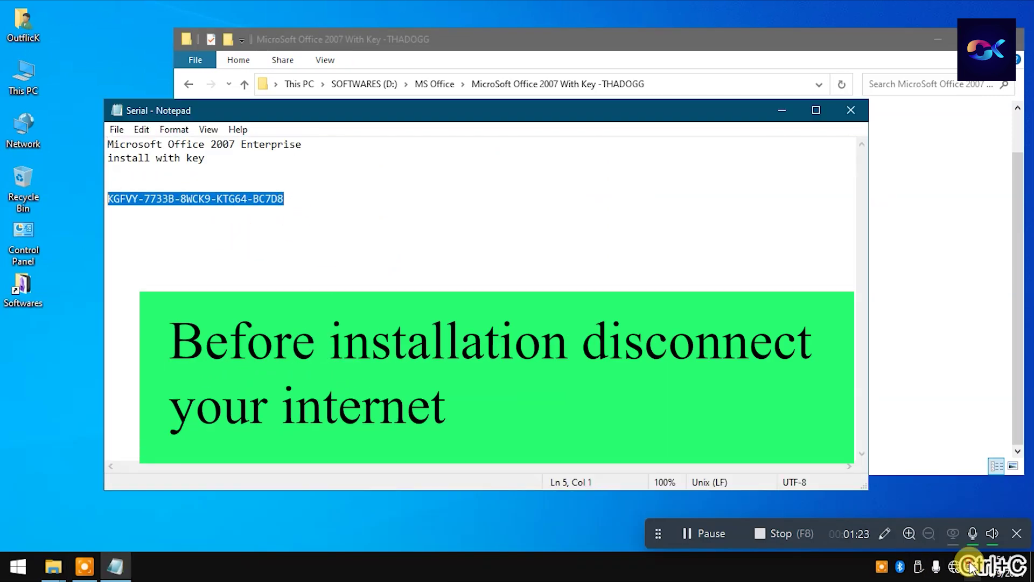
left_click(915, 577)
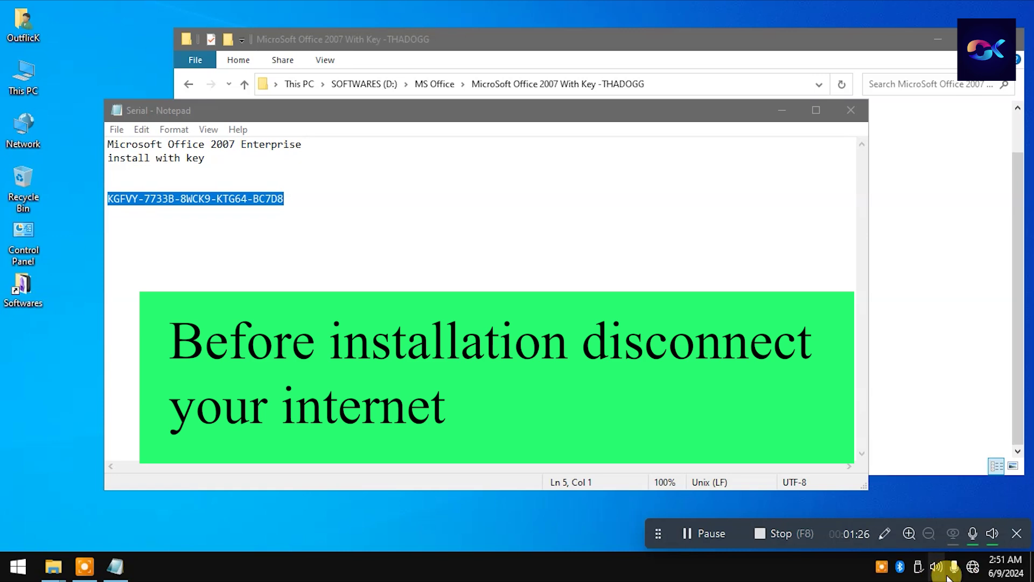
right_click(217, 203)
left_click(257, 245)
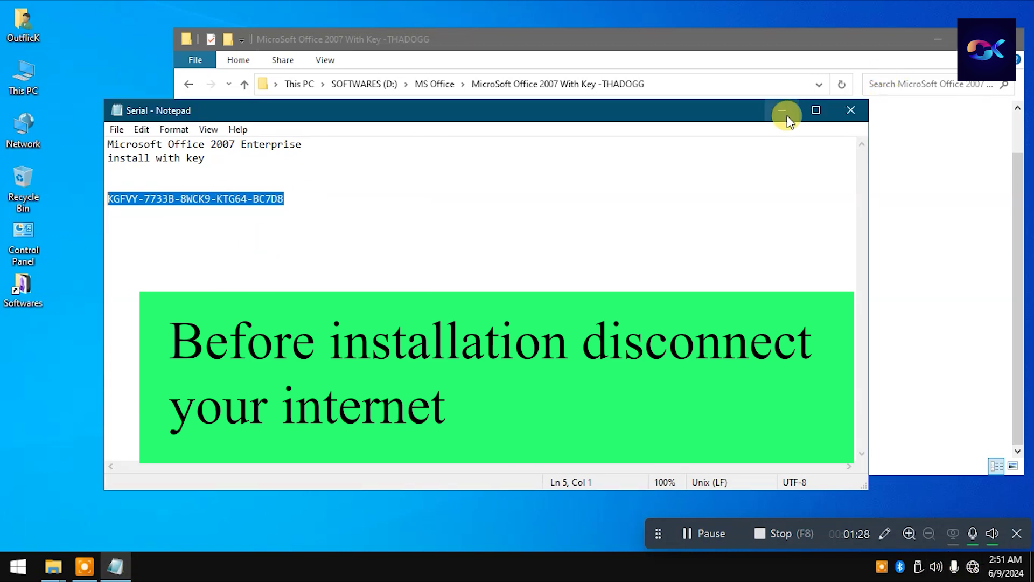
left_click(850, 110)
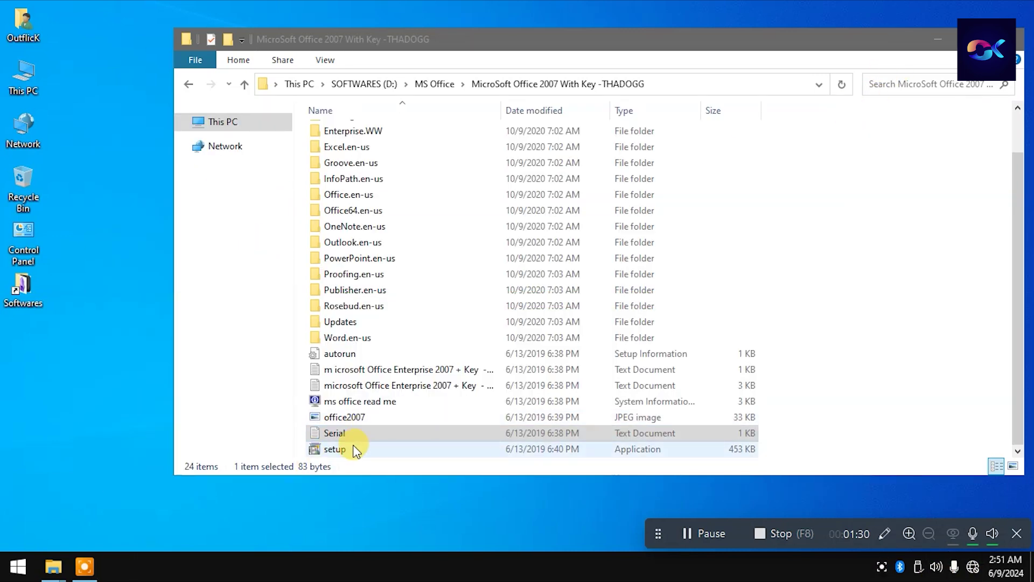
Run the Office 2007 setup, paste the product key, accept the licence and choose Customize
double_click(335, 448)
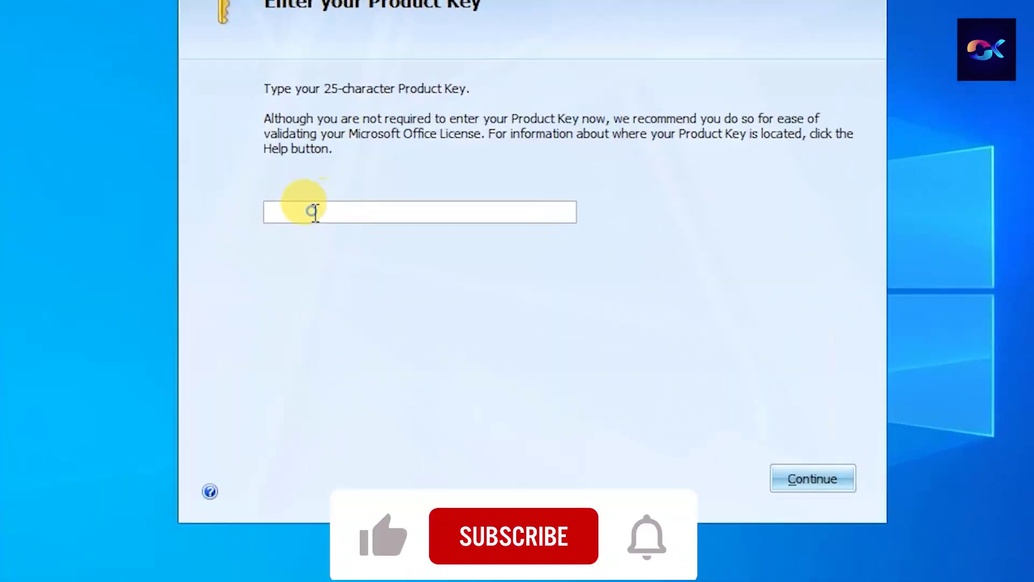
key("ctrl+v")
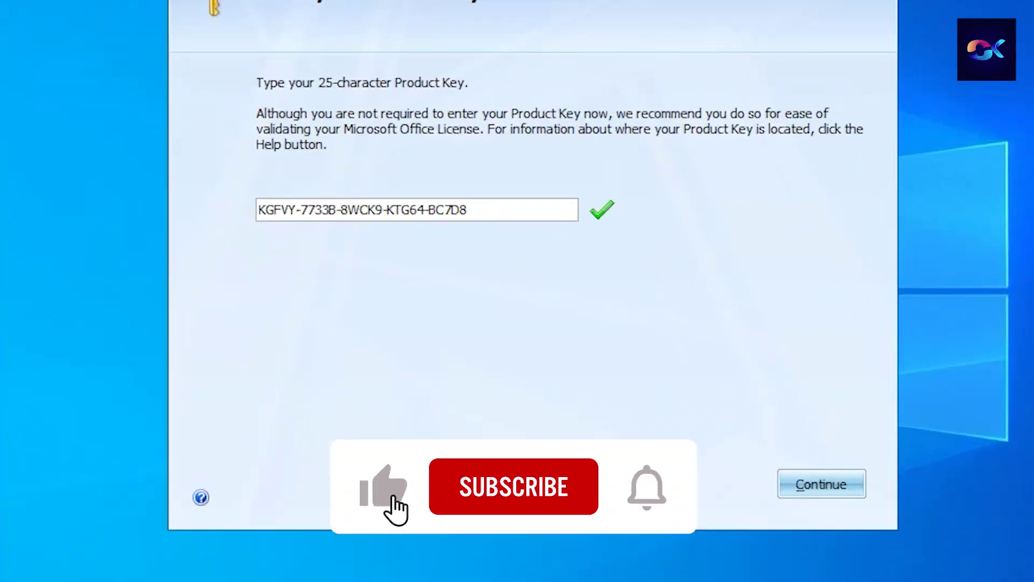
left_click(800, 484)
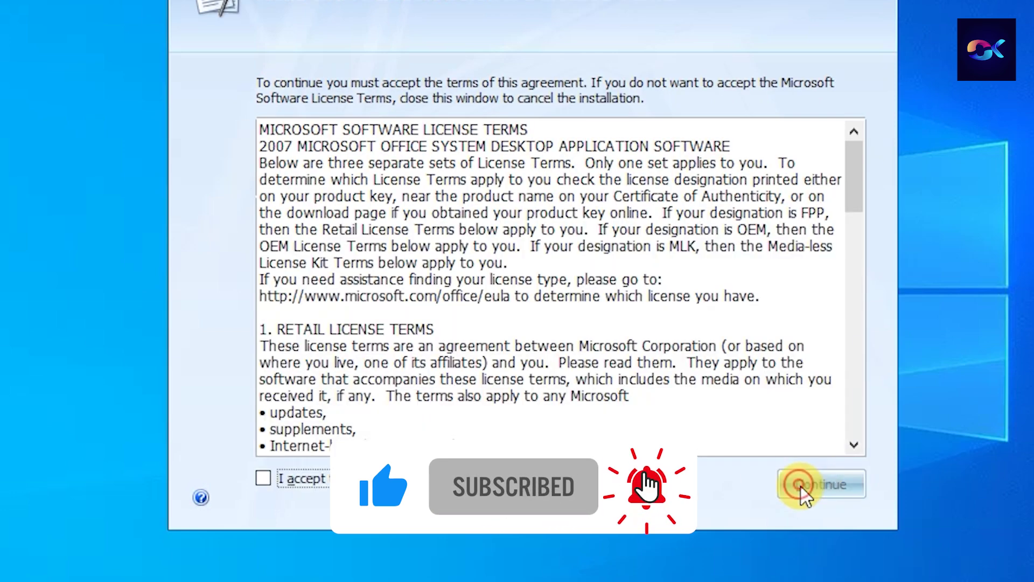
left_click(280, 480)
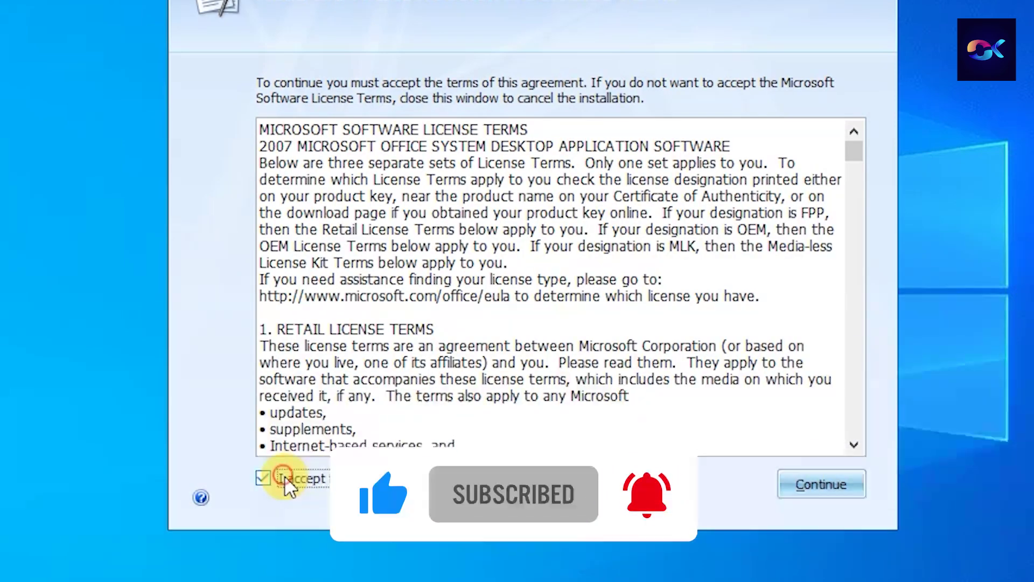
left_click(794, 481)
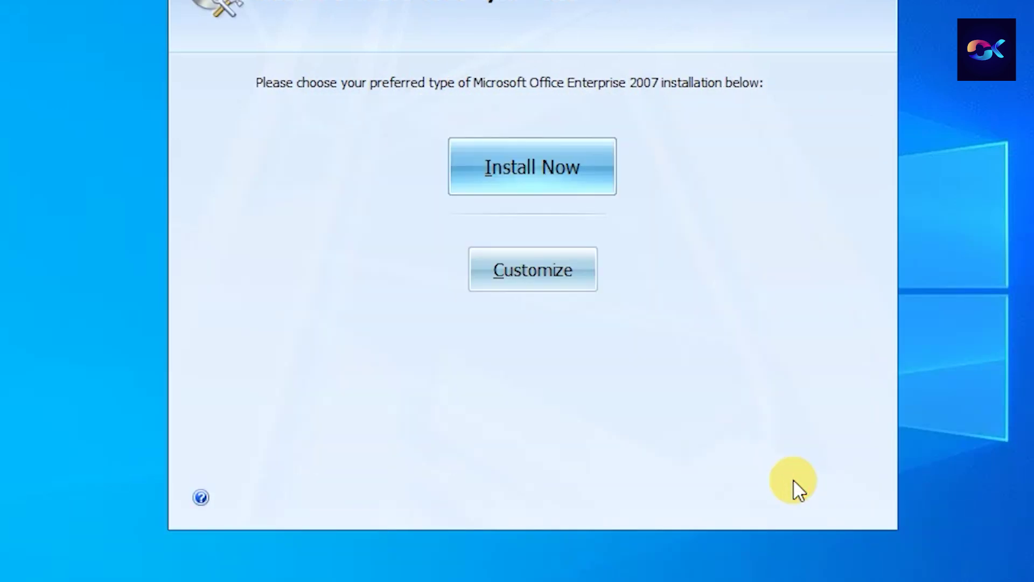
left_click(522, 269)
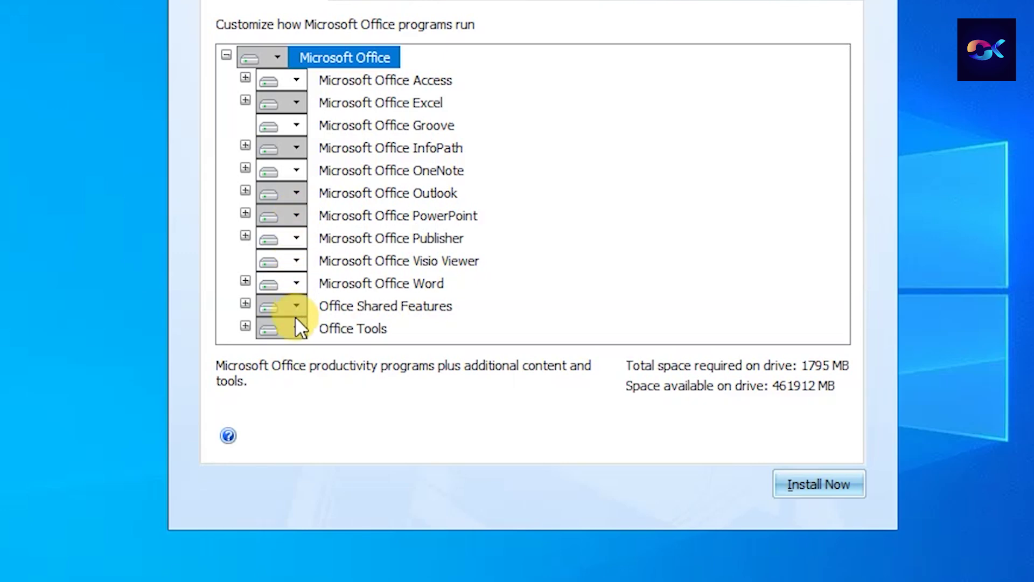
Set Outlook, InfoPath, Groove and Visio Viewer to Not Available, leaving Access unchanged
left_click(297, 79)
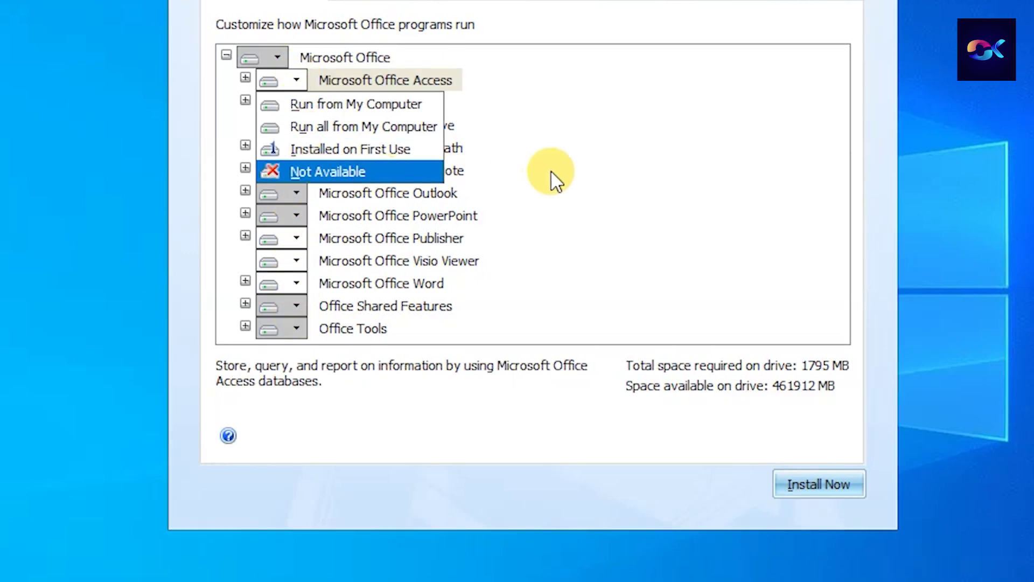
left_click(191, 235)
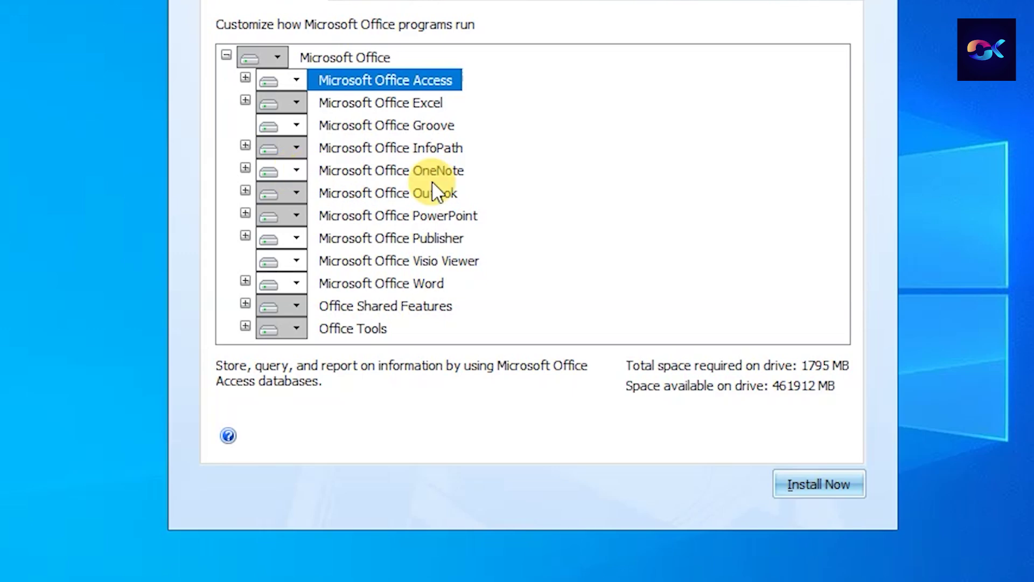
left_click(289, 194)
left_click(331, 284)
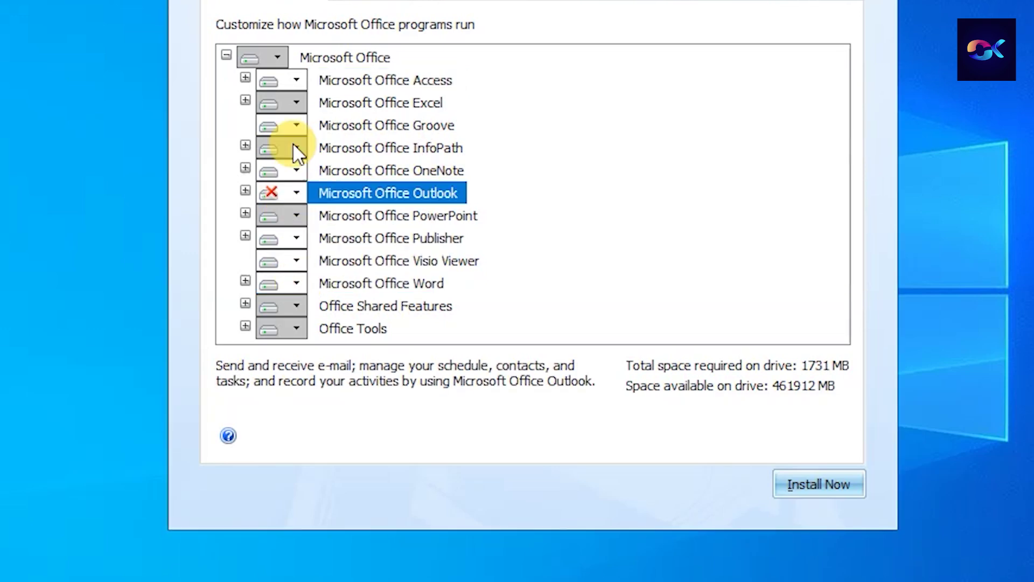
left_click(293, 146)
left_click(333, 240)
left_click(296, 125)
left_click(316, 193)
left_click(296, 261)
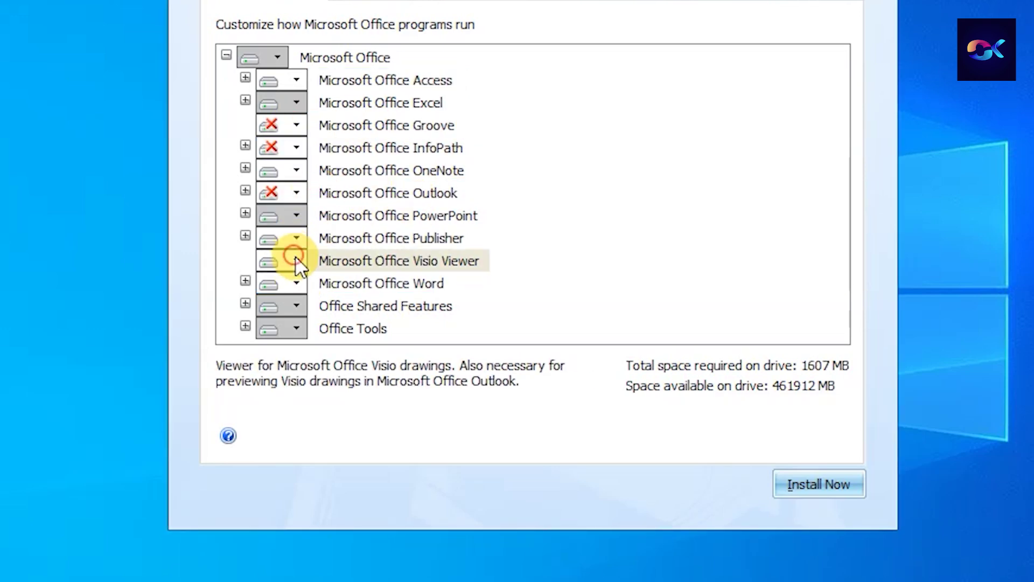
left_click(296, 328)
Exclude Office Shared Features and Office Tools, then start installing Office Enterprise 2007
left_click(296, 306)
left_click(334, 398)
left_click(293, 329)
left_click(427, 404)
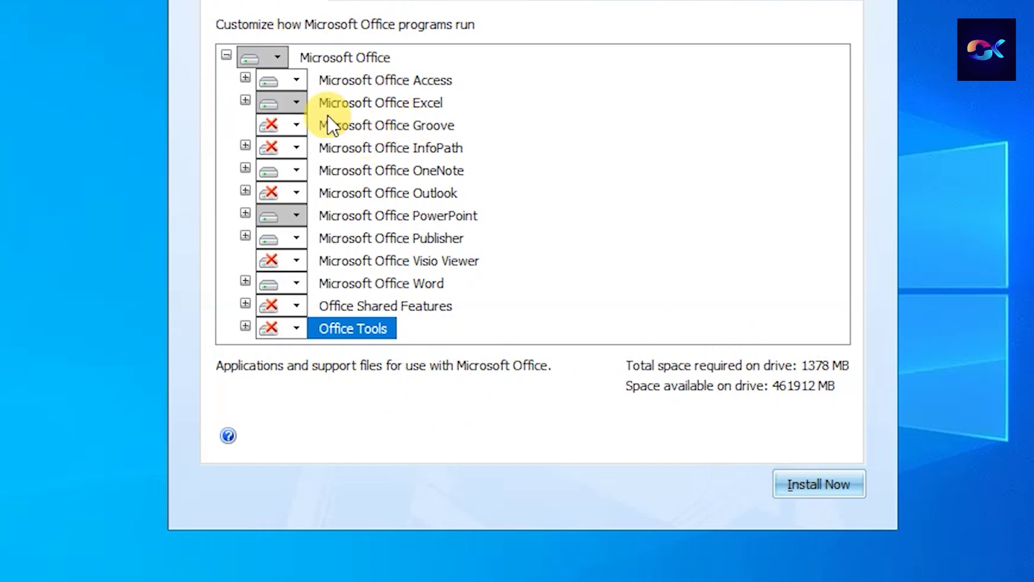
left_click(788, 482)
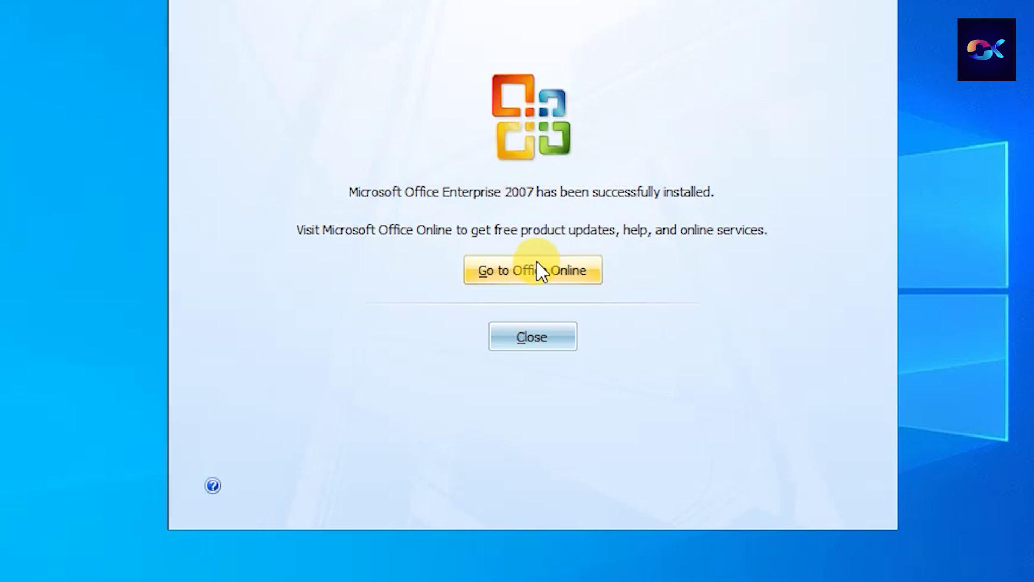
Close the installer, launch Word 2007, and finish first-run setup declining Microsoft Update
left_click(545, 341)
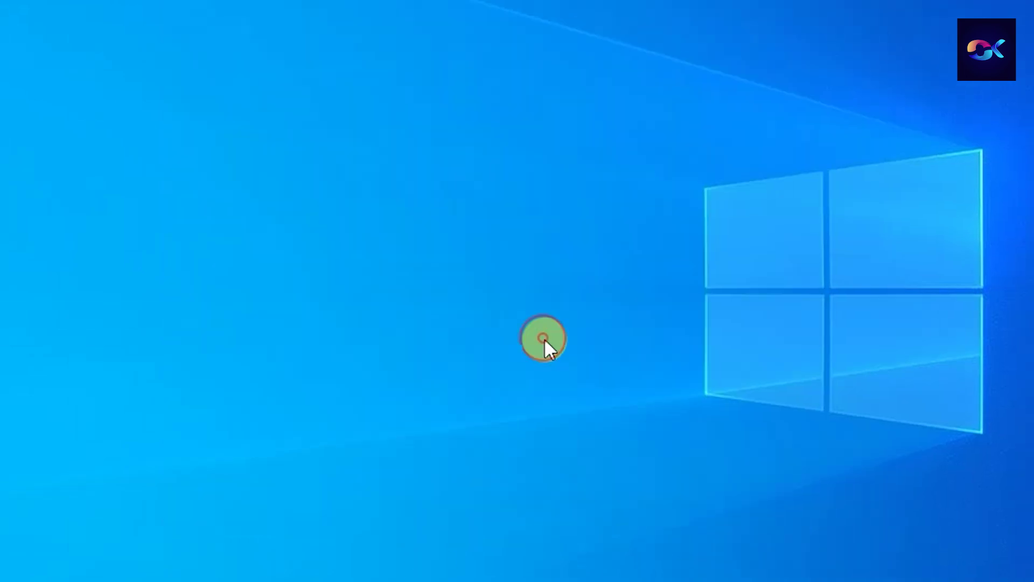
left_click(16, 562)
left_click(78, 509)
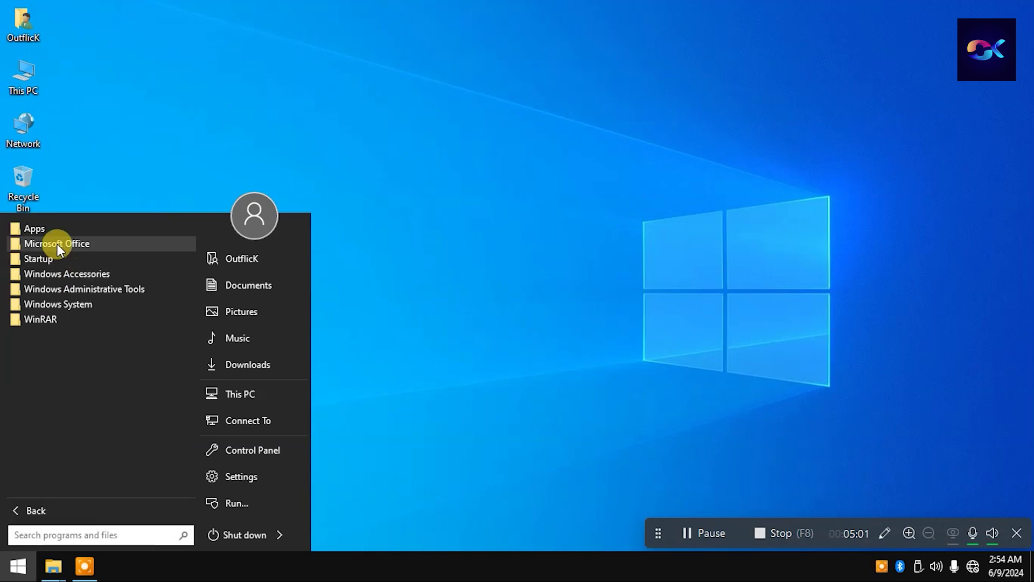
left_click(60, 246)
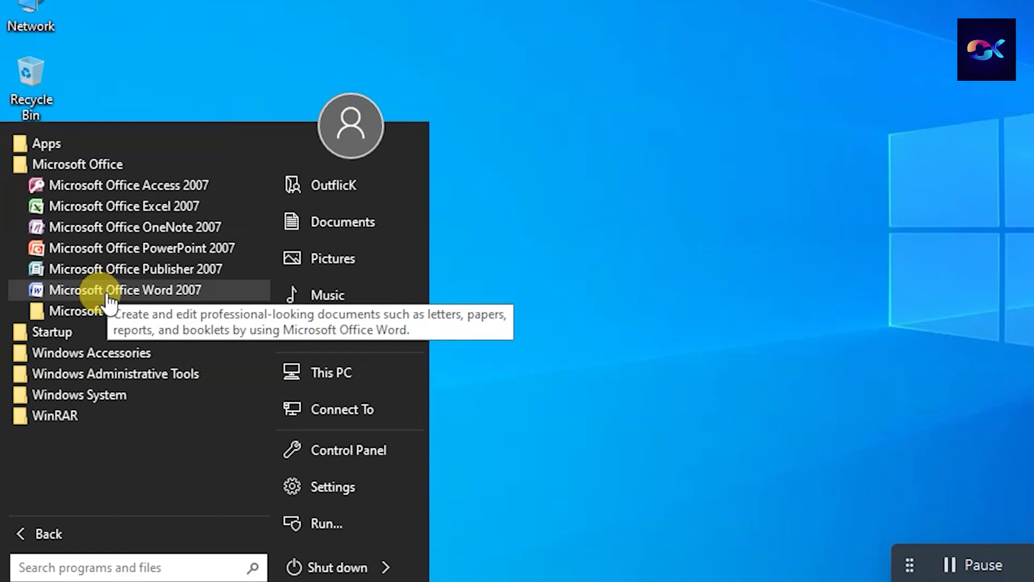
left_click(118, 252)
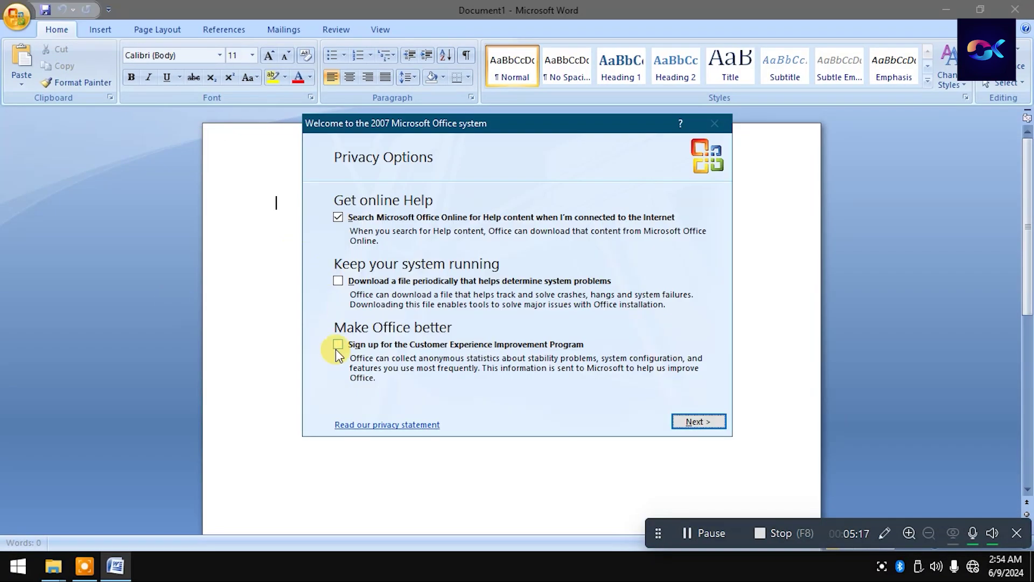
left_click(698, 421)
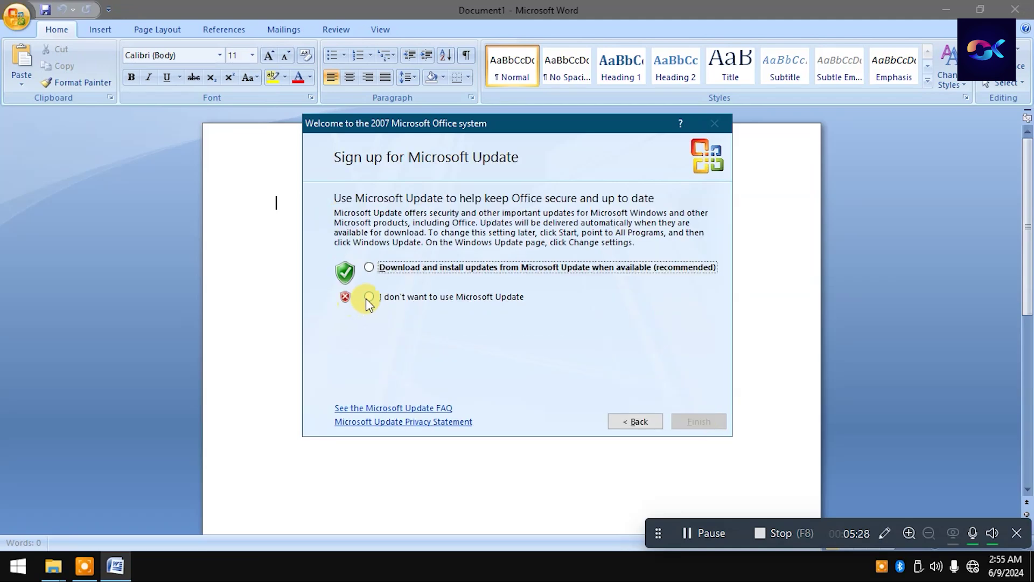
left_click(368, 295)
left_click(696, 421)
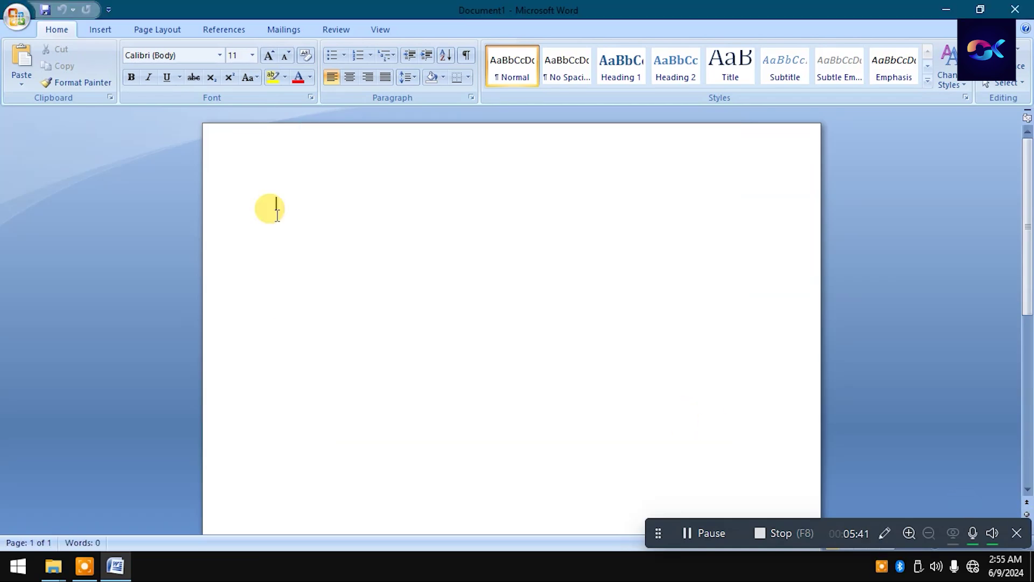
Save the new document under the suggested name, close Word, and open the test files
key("ctrl+s")
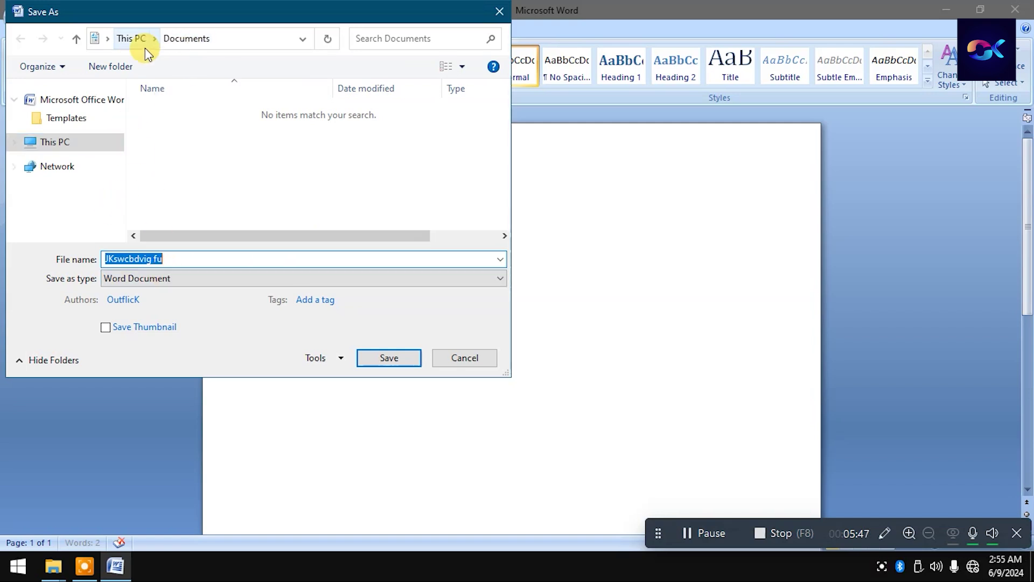
left_click(383, 359)
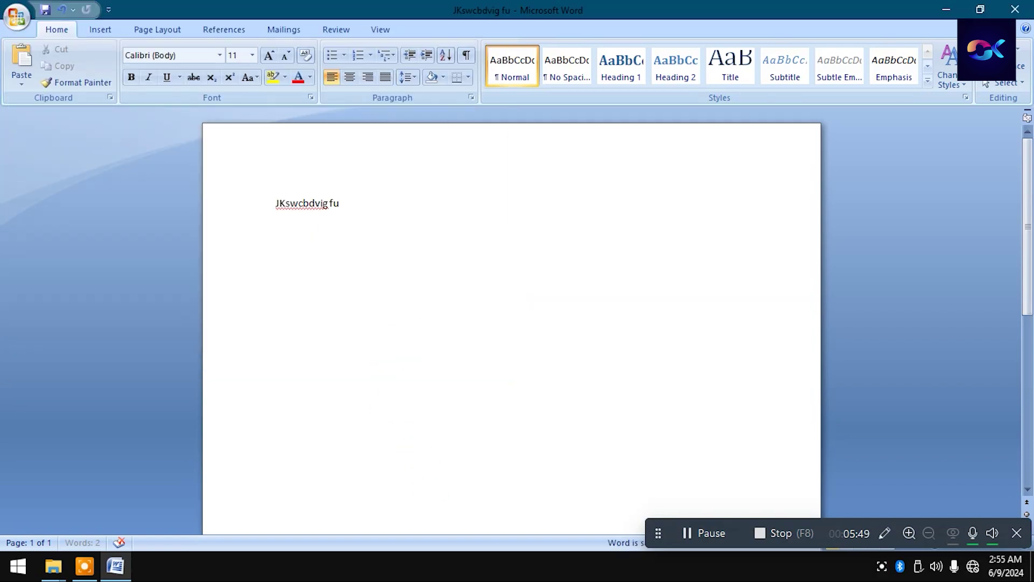
left_click(1015, 10)
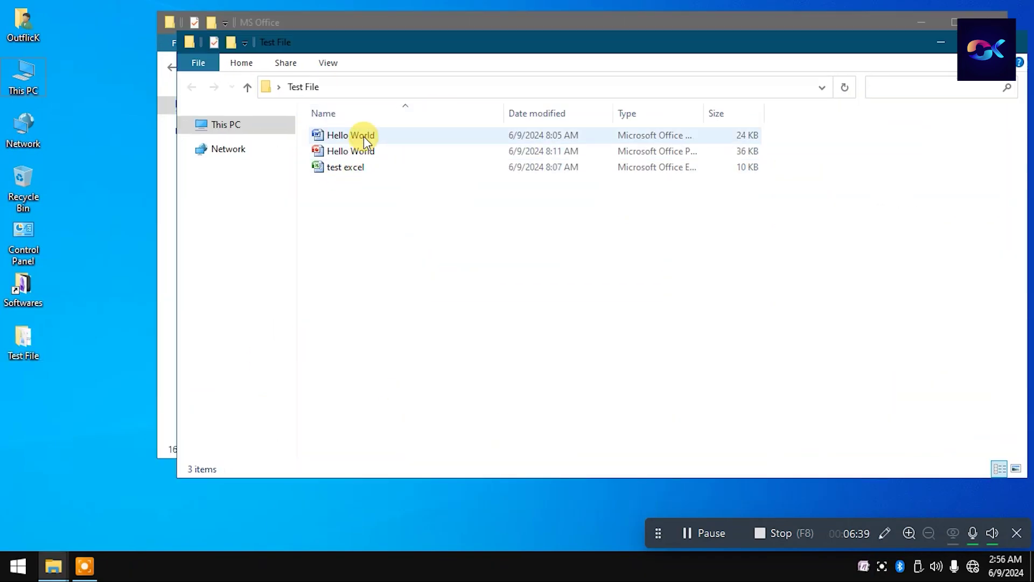
double_click(364, 136)
double_click(321, 152)
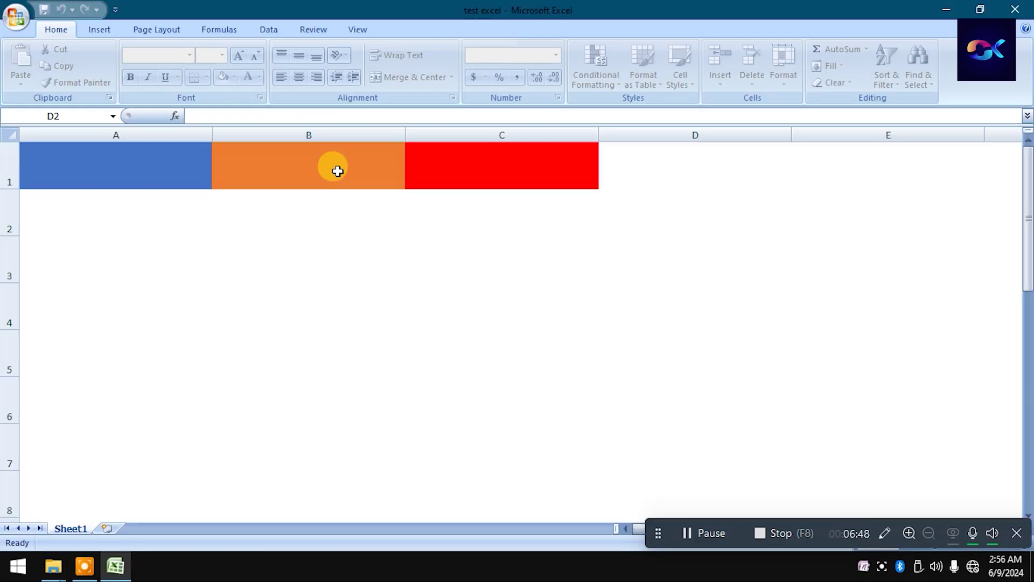
Close the Excel 2007 window holding the test excel workbook
left_click(1024, 7)
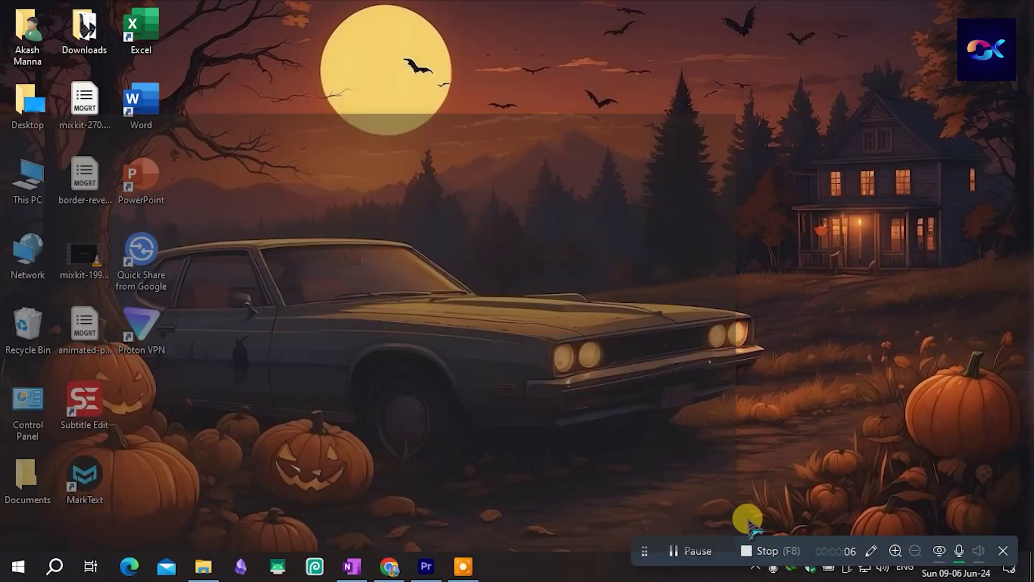
Turn off Wi-Fi in the taskbar network panel, keeping Network 64 connected, then open Run
left_click_drag(658, 553, 654, 481)
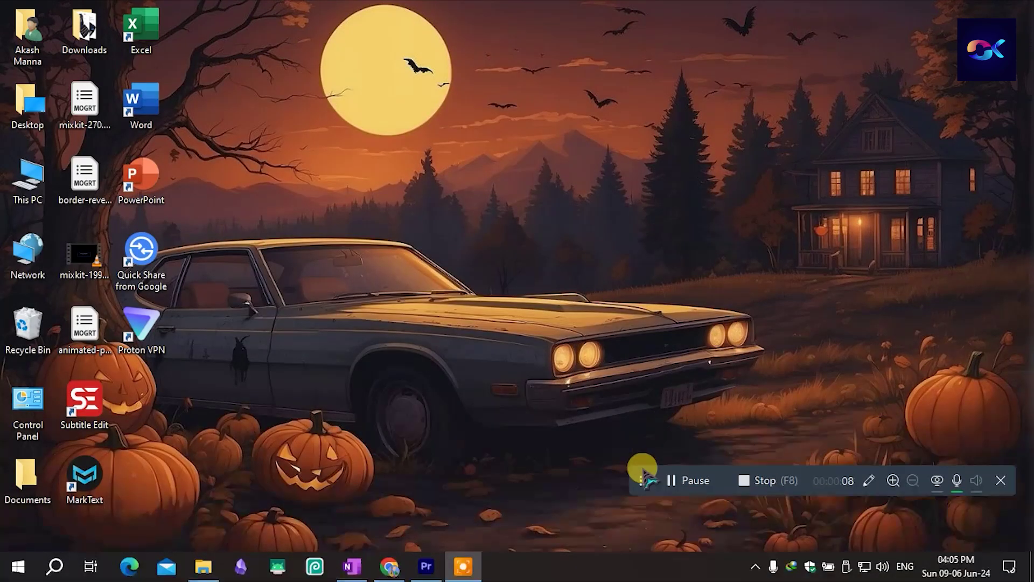
left_click(861, 567)
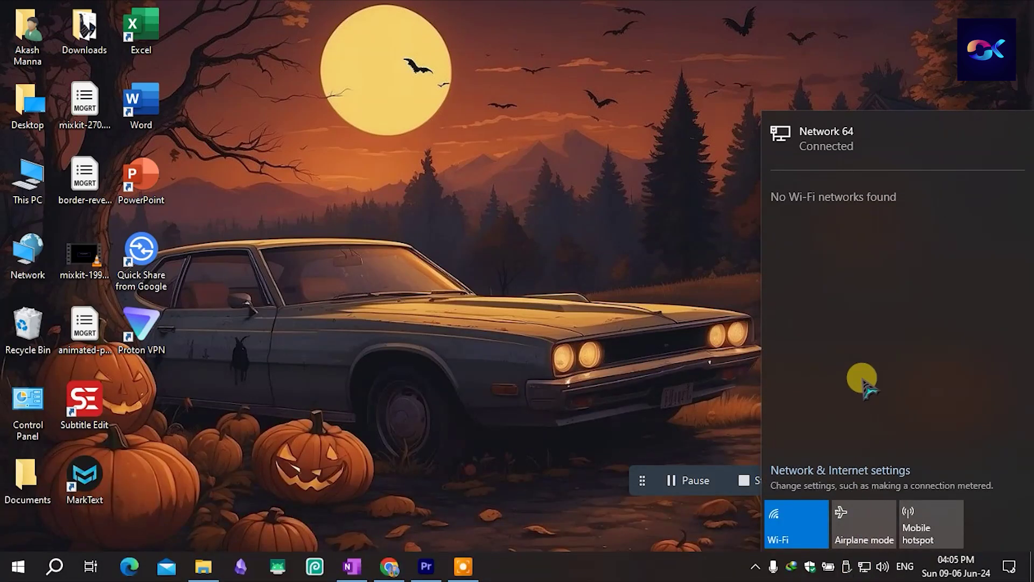
left_click(794, 527)
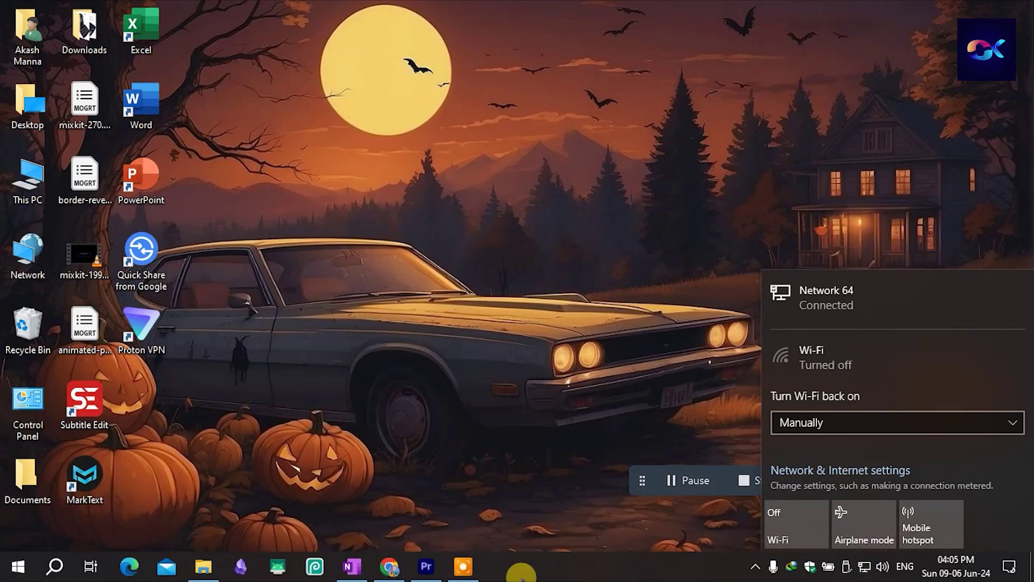
left_click(683, 184)
left_click(863, 566)
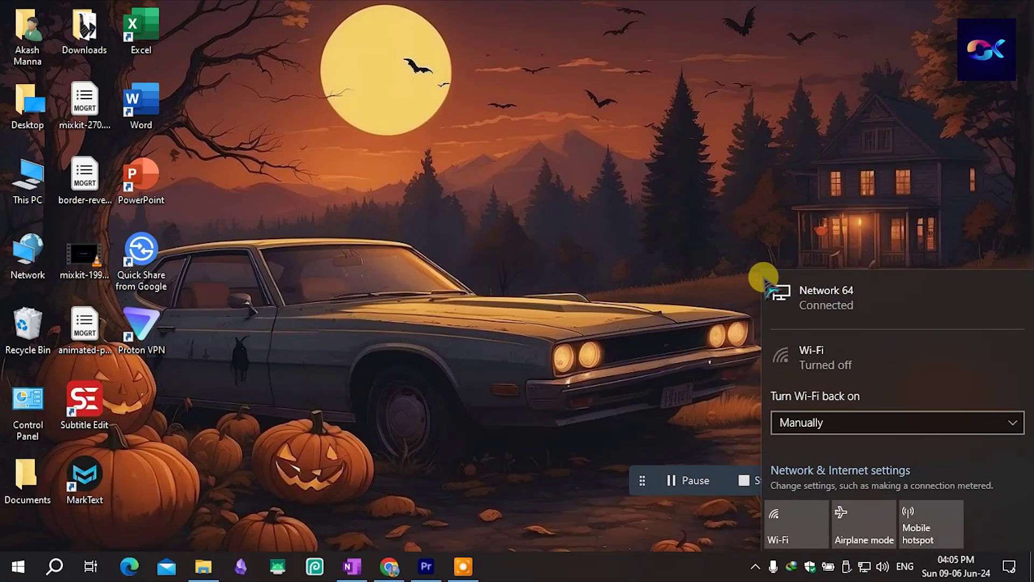
key("super+r")
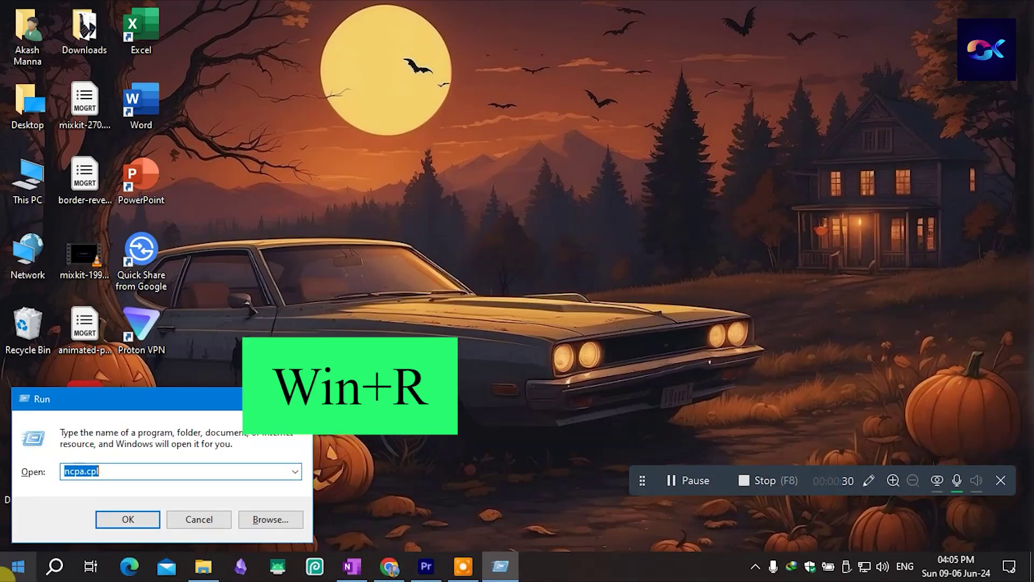
Open the Run box via search and run ncpa.cpl to show Network Connections
left_click(18, 566)
type("run")
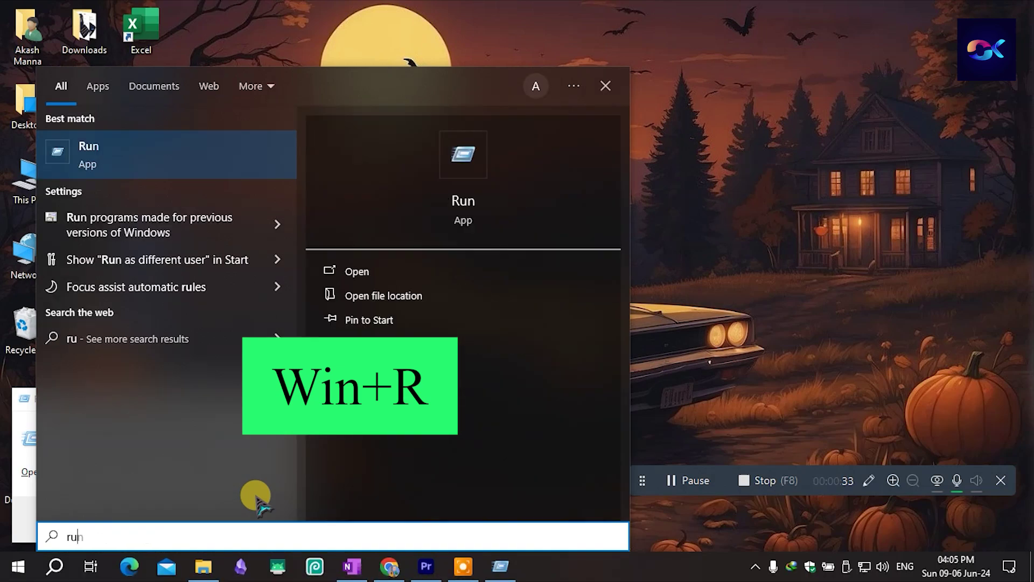
left_click(149, 155)
left_click_drag(141, 408, 436, 246)
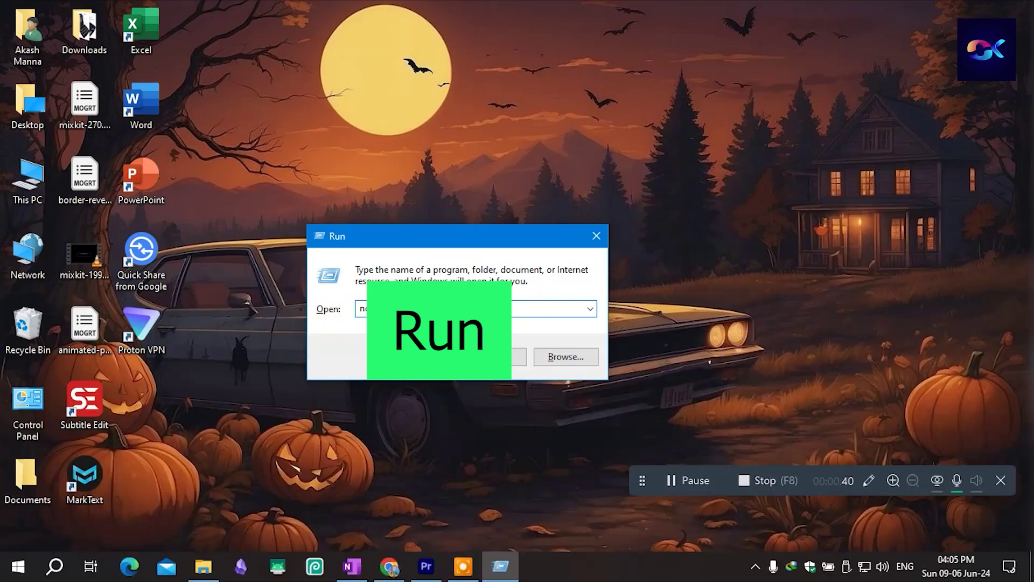
left_click(422, 357)
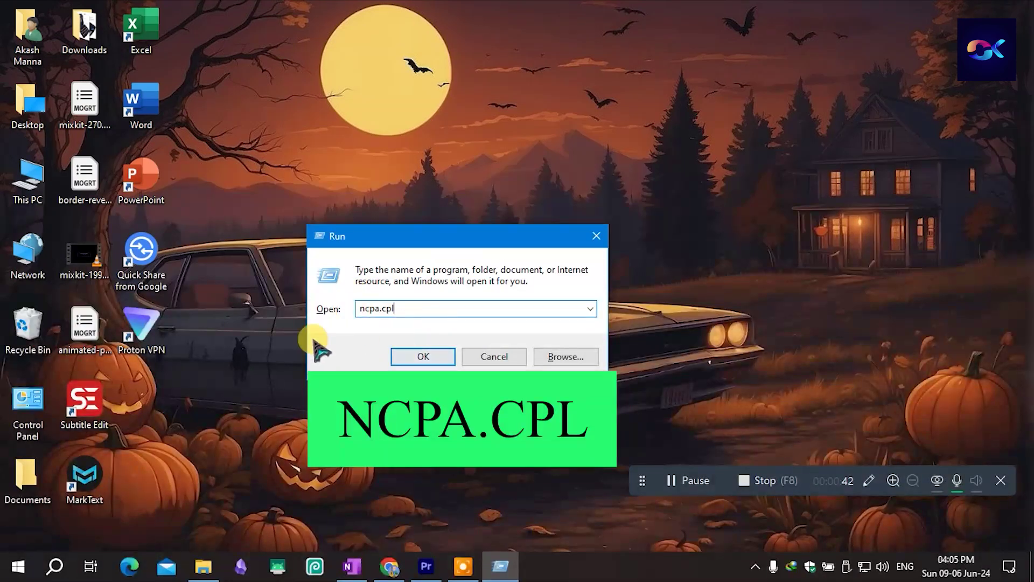
left_click(424, 357)
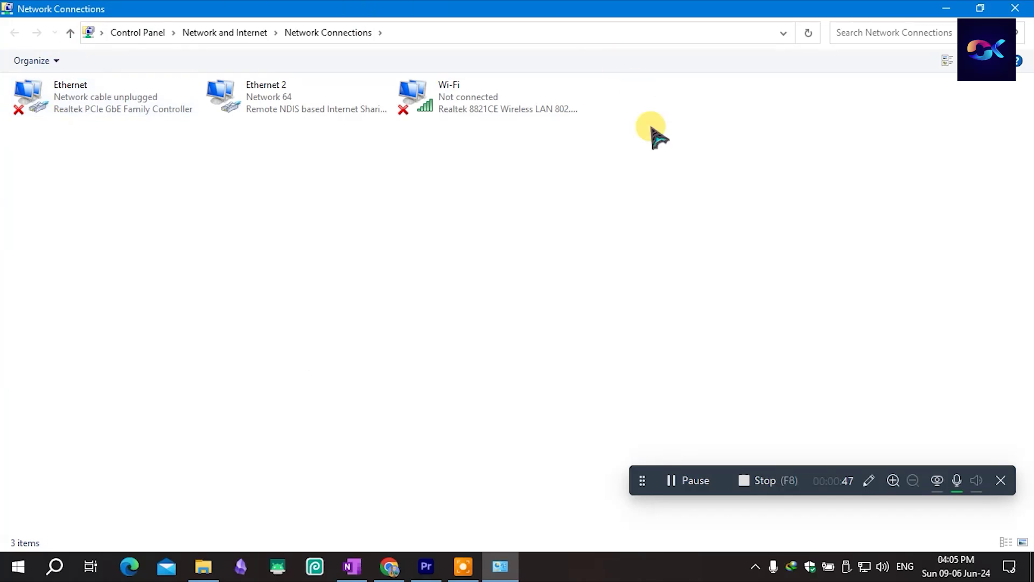
Disable the Ethernet 2 adapter, then enable it again, leaving Wi-Fi untouched
left_click(465, 102)
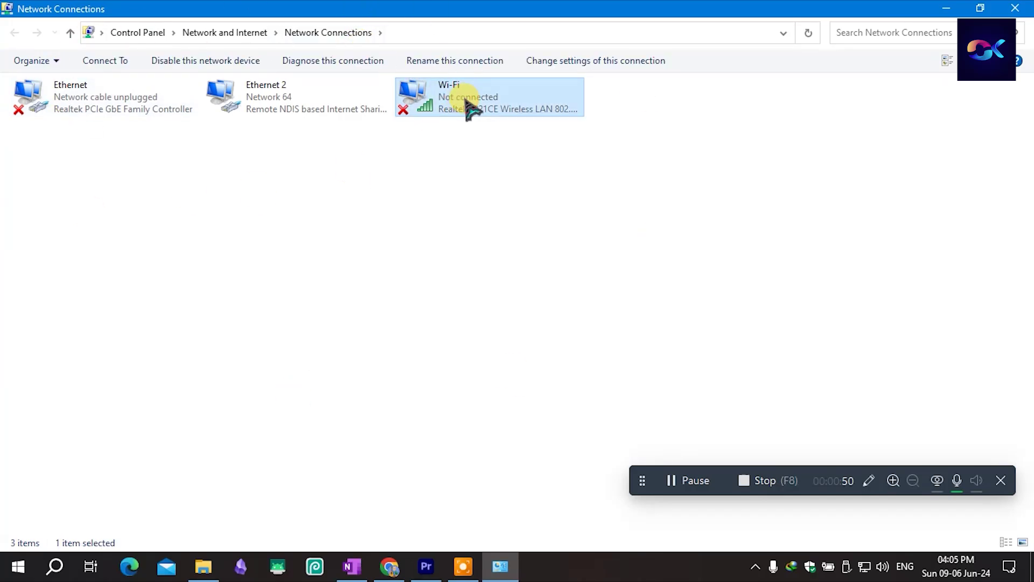
right_click(465, 95)
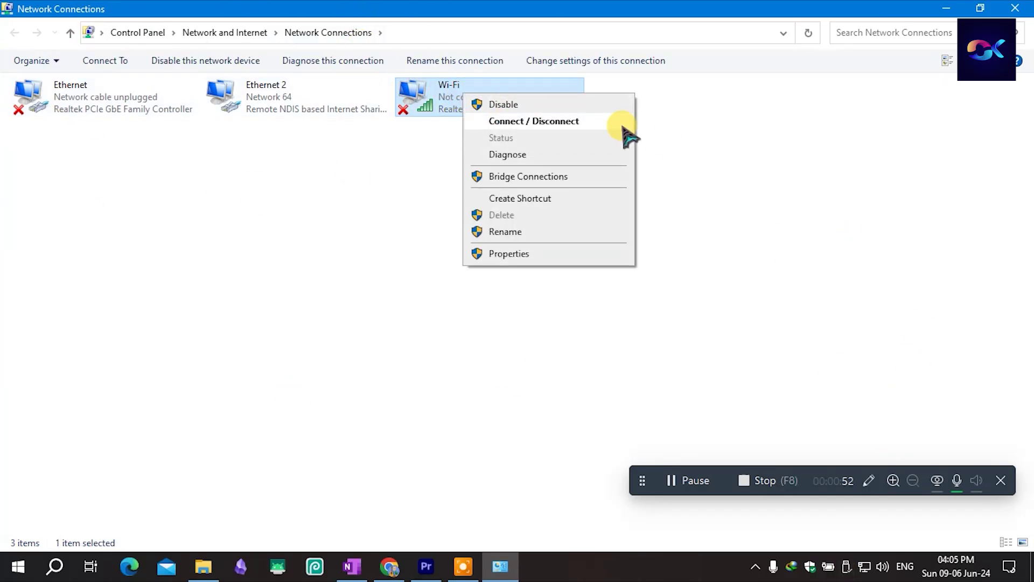
left_click(796, 127)
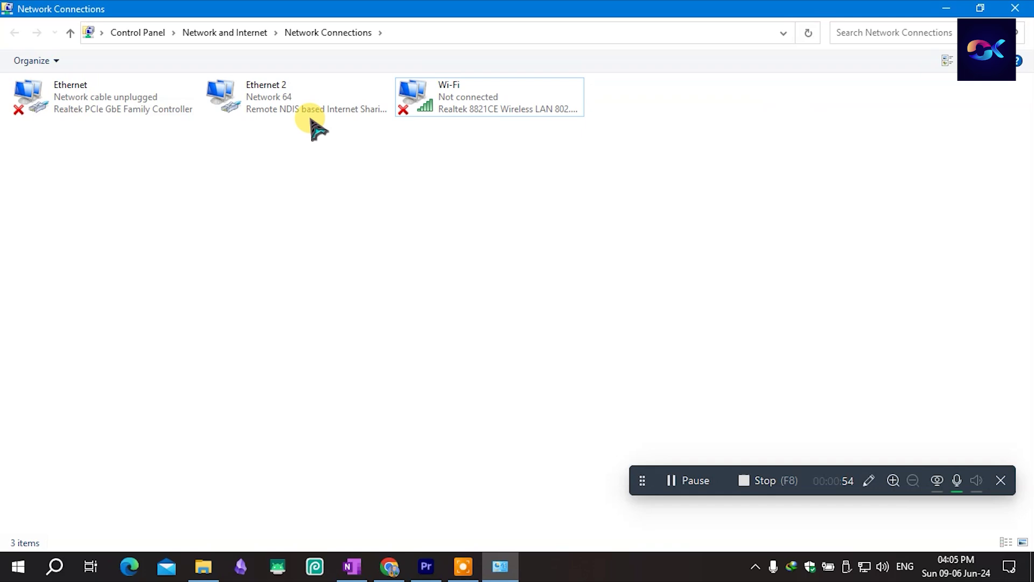
left_click(282, 98)
right_click(286, 102)
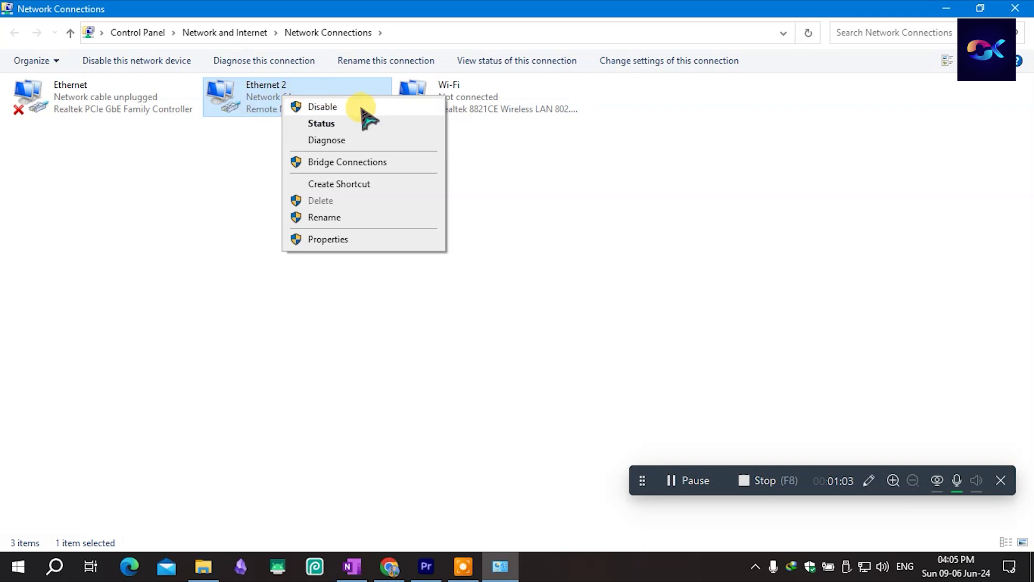
left_click(323, 107)
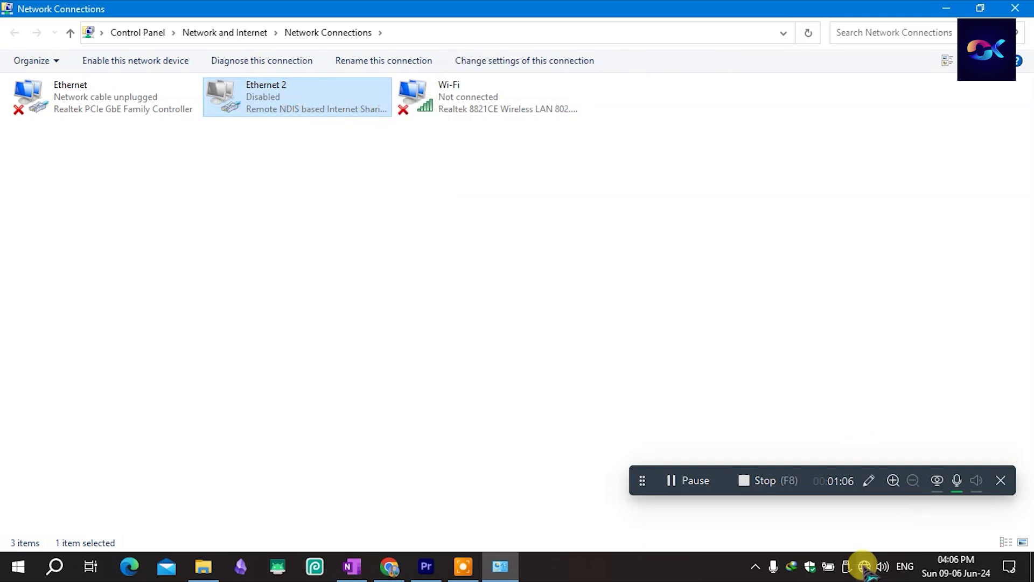
right_click(323, 99)
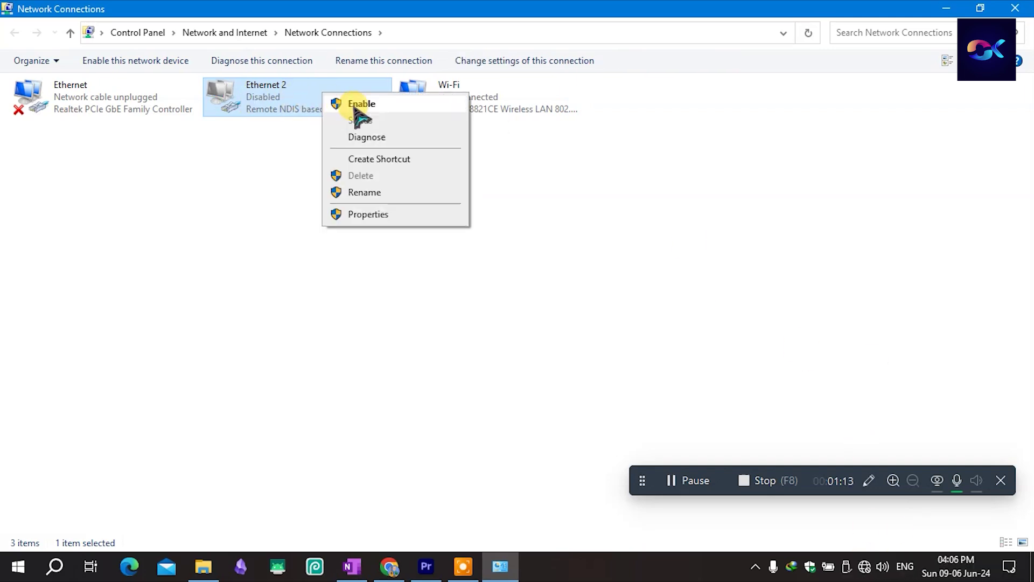
left_click(345, 104)
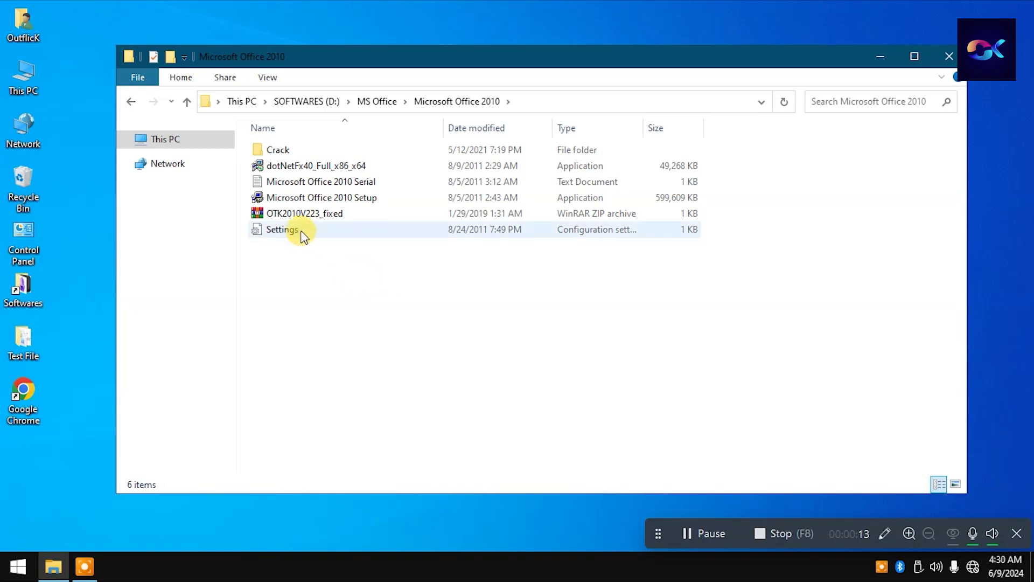
Select and copy the Office 2010 serial key from its Serial text file, then close it
left_click(300, 195)
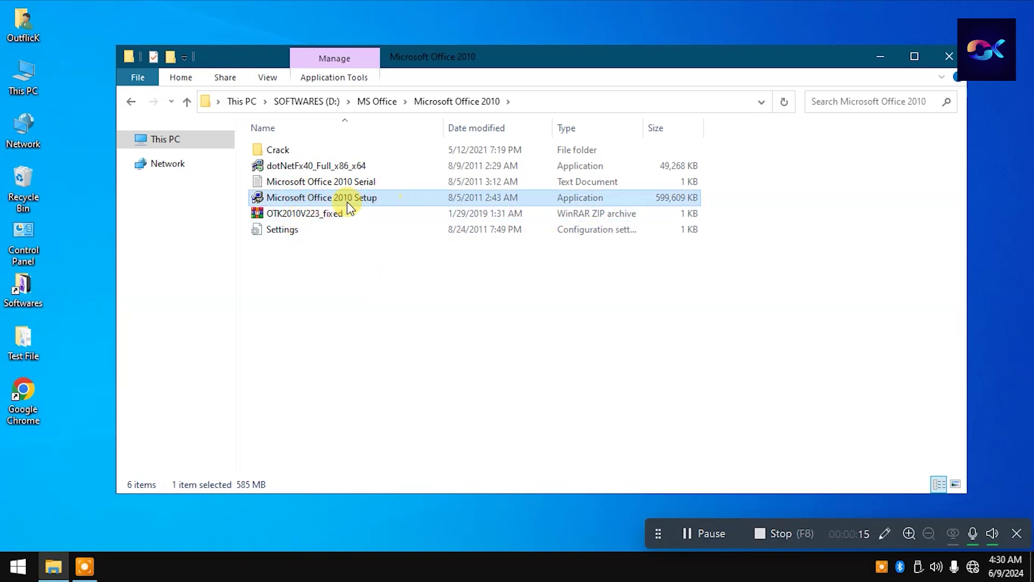
double_click(346, 181)
left_click_drag(300, 143, 110, 144)
left_click(265, 144)
double_click(314, 144)
key("ctrl+c")
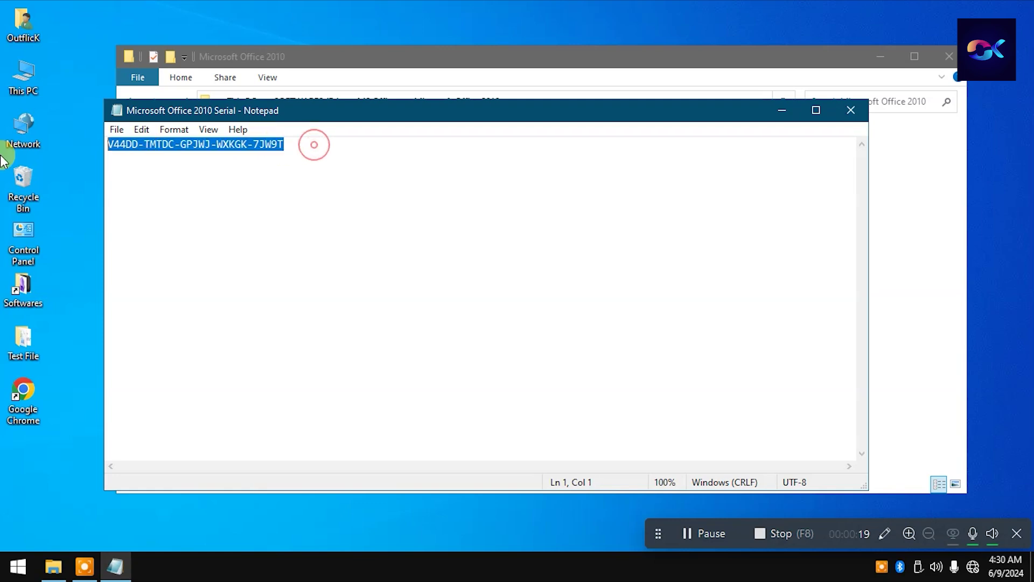
left_click(850, 110)
Run Microsoft Office 2010 Setup, paste the serial key, then cancel the installation
double_click(301, 198)
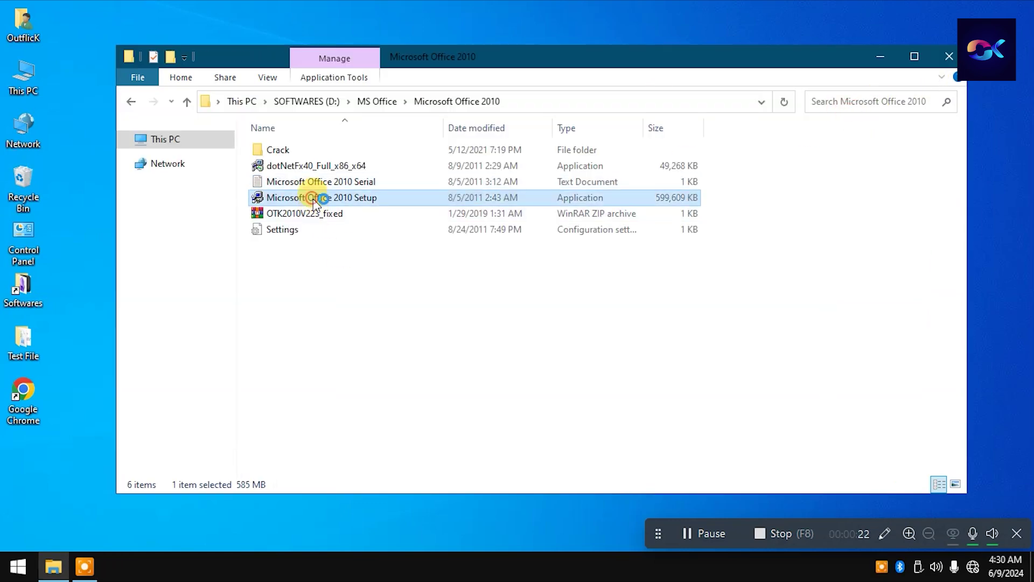
left_click_drag(454, 97, 581, 84)
key("ctrl+v")
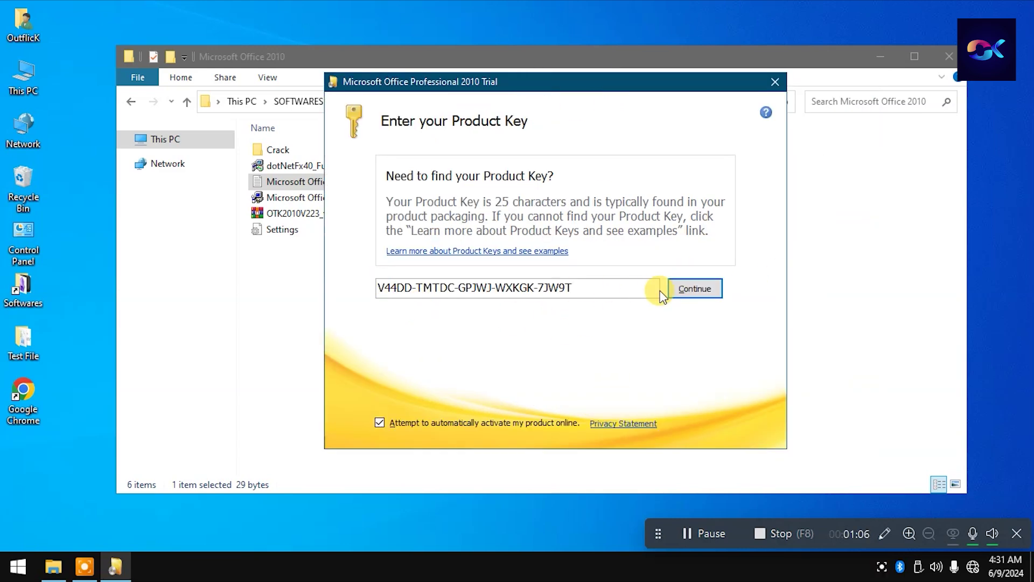
left_click(775, 84)
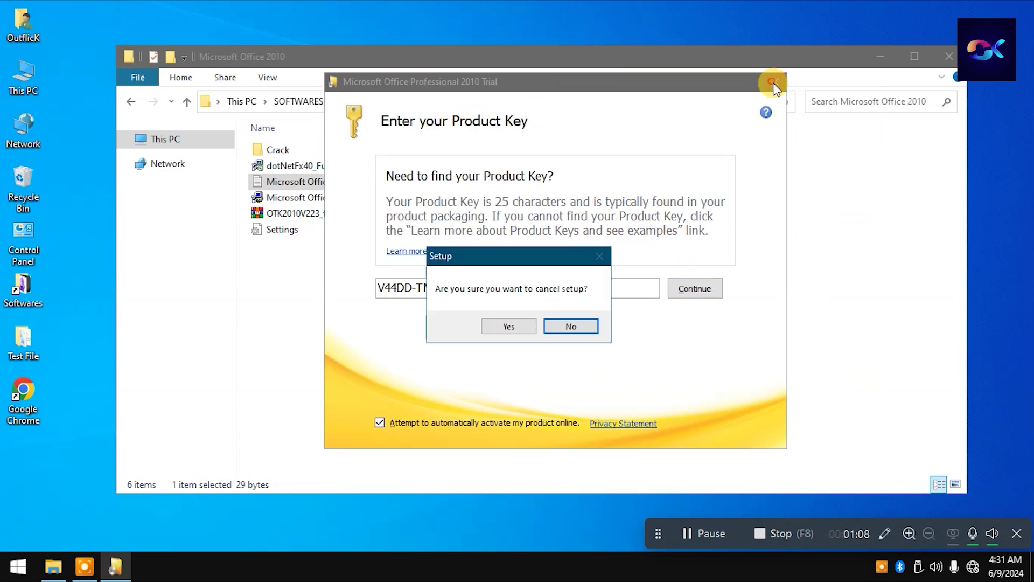
left_click(508, 326)
left_click(743, 415)
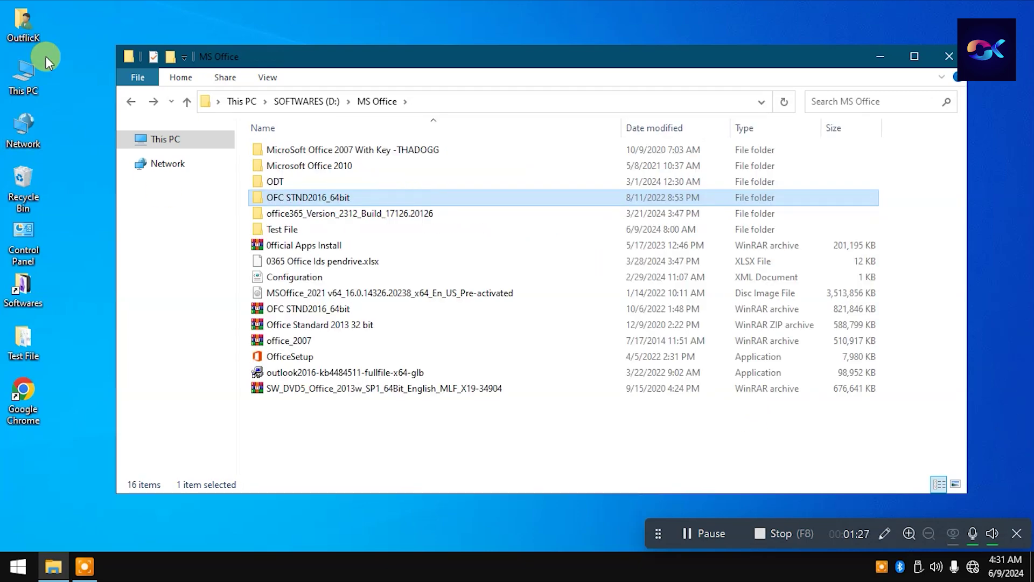
right_click(24, 73)
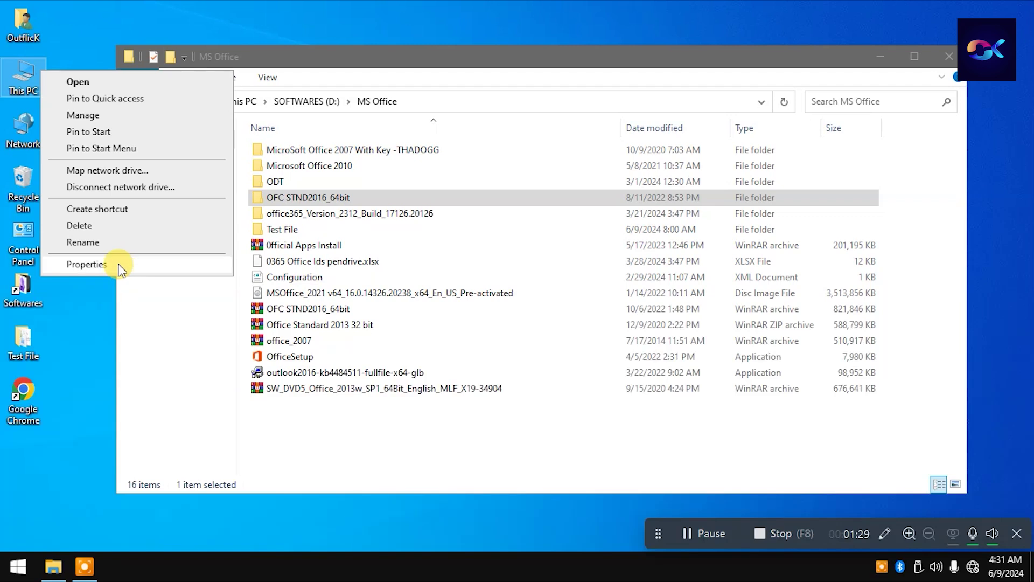
left_click(104, 32)
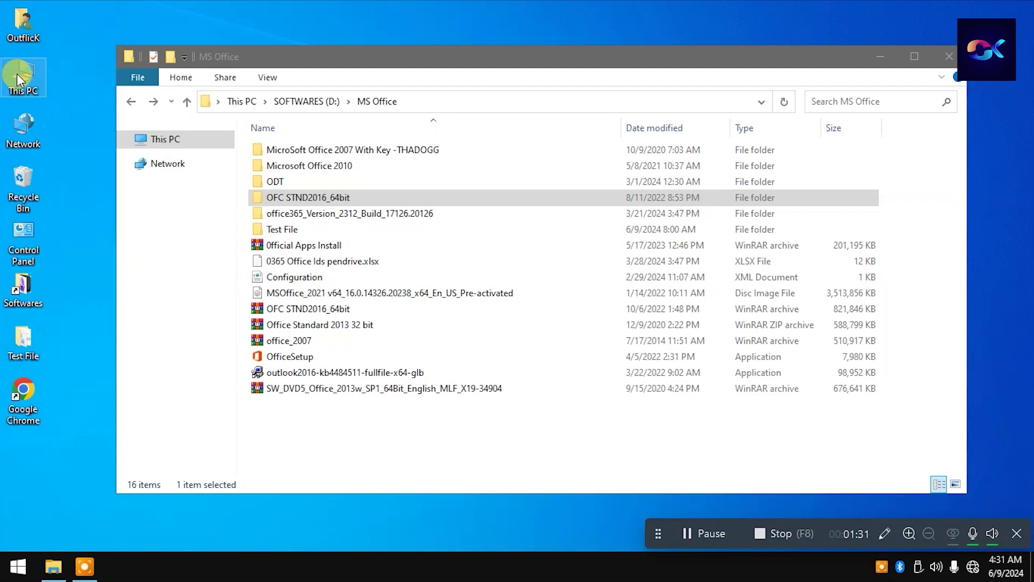
right_click(12, 79)
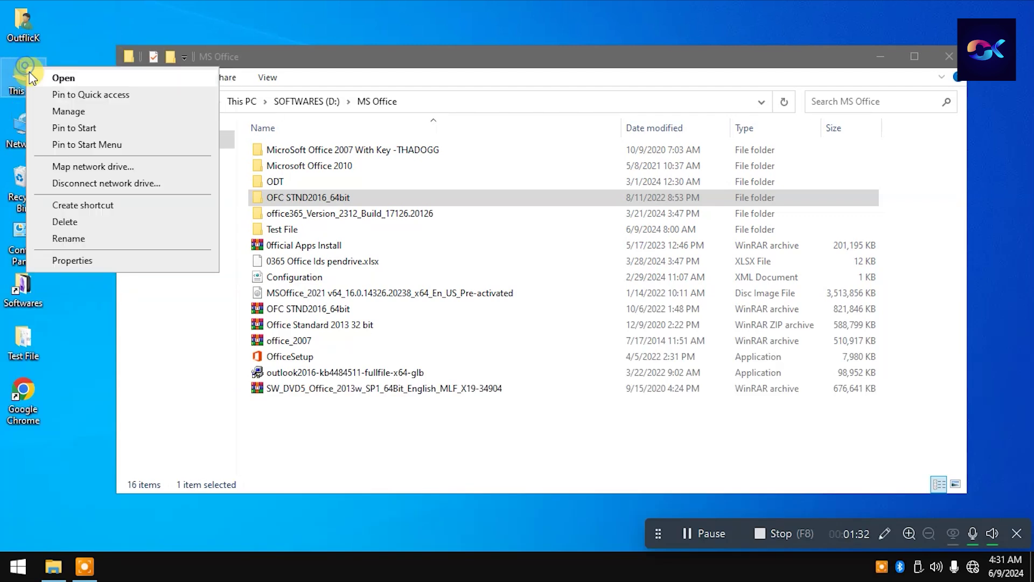
left_click(88, 260)
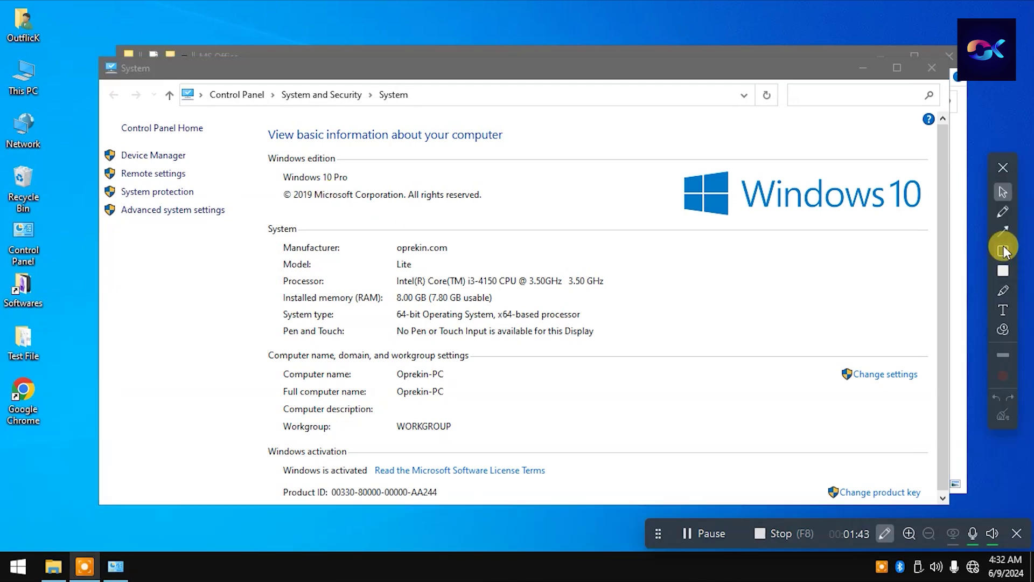
left_click(1003, 250)
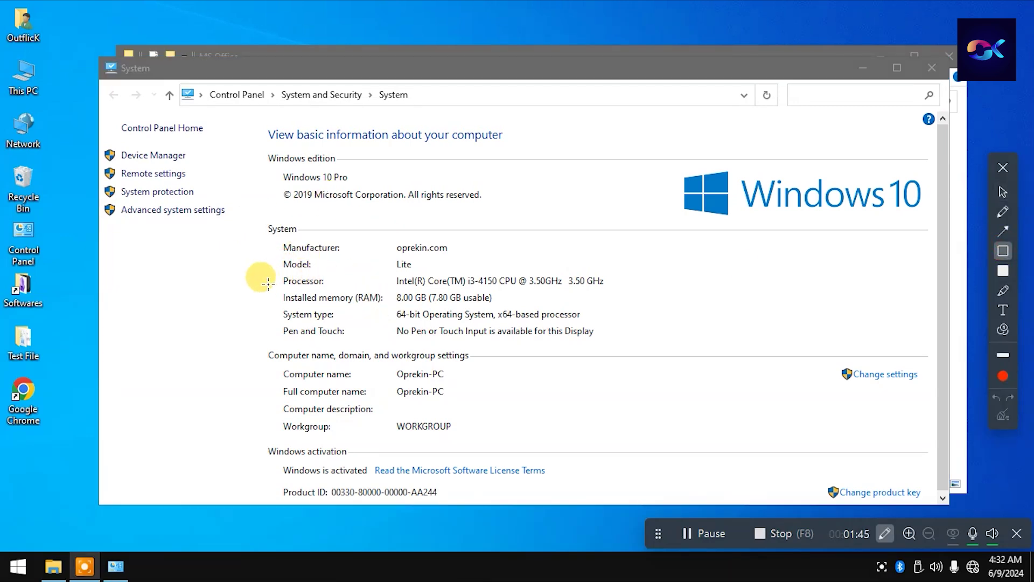
mouse_move(264, 280)
left_mouse_down()
mouse_move(439, 326)
mouse_move(569, 337)
left_mouse_up()
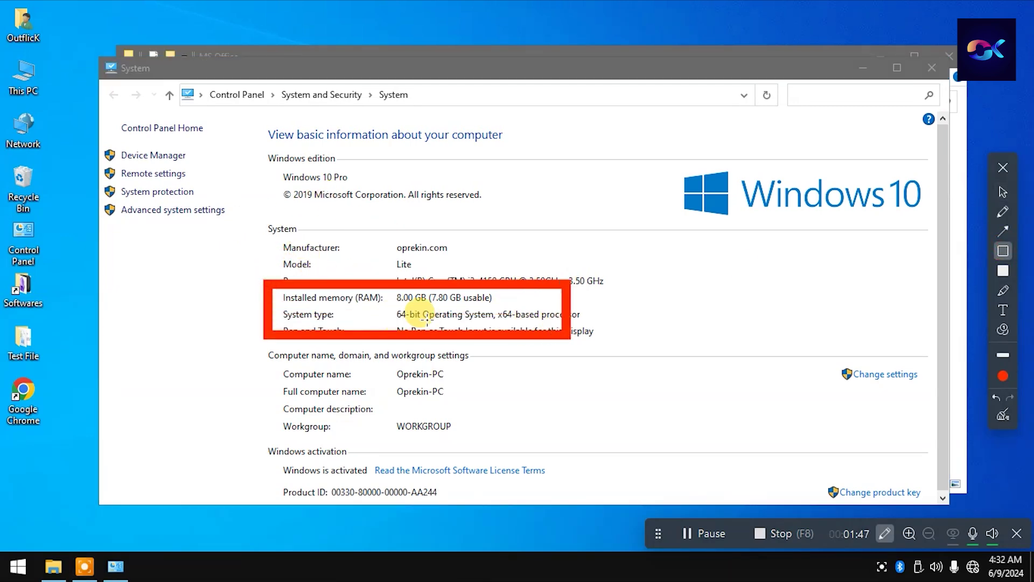
left_click(1003, 416)
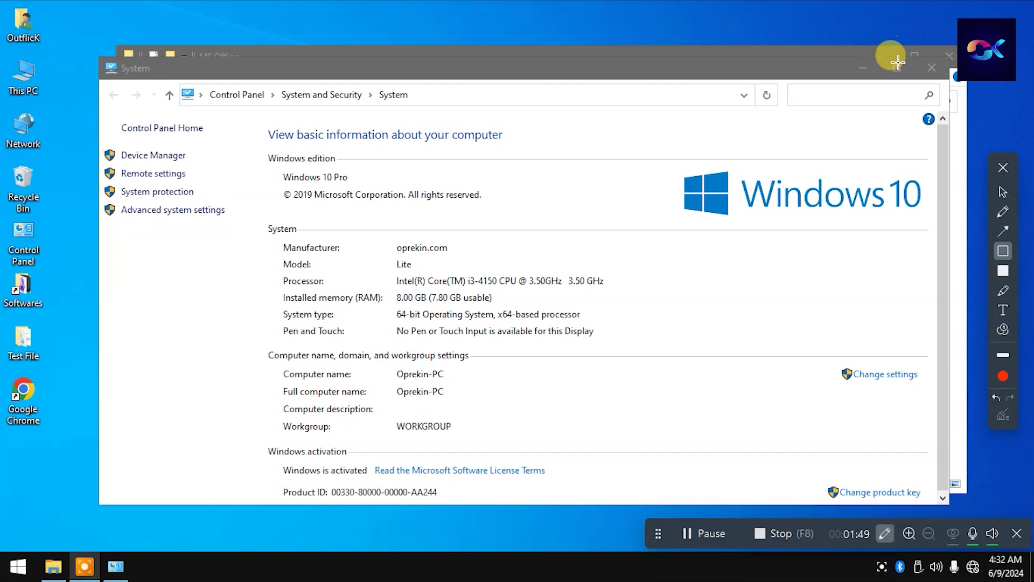
left_click(1002, 168)
left_click(933, 68)
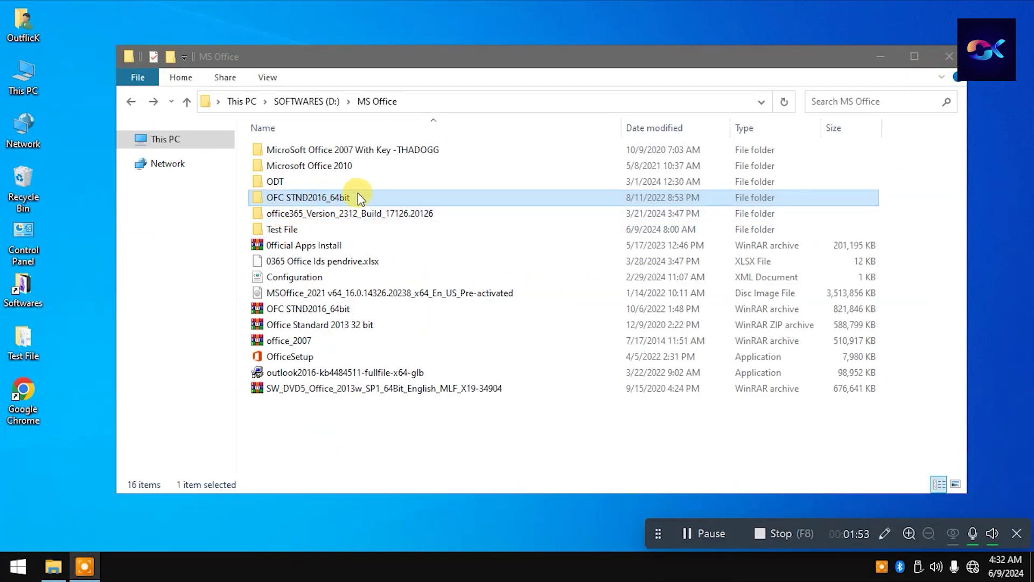
Run setup from OFC STND2016_64bit, accept the licence terms and choose Customize
double_click(375, 202)
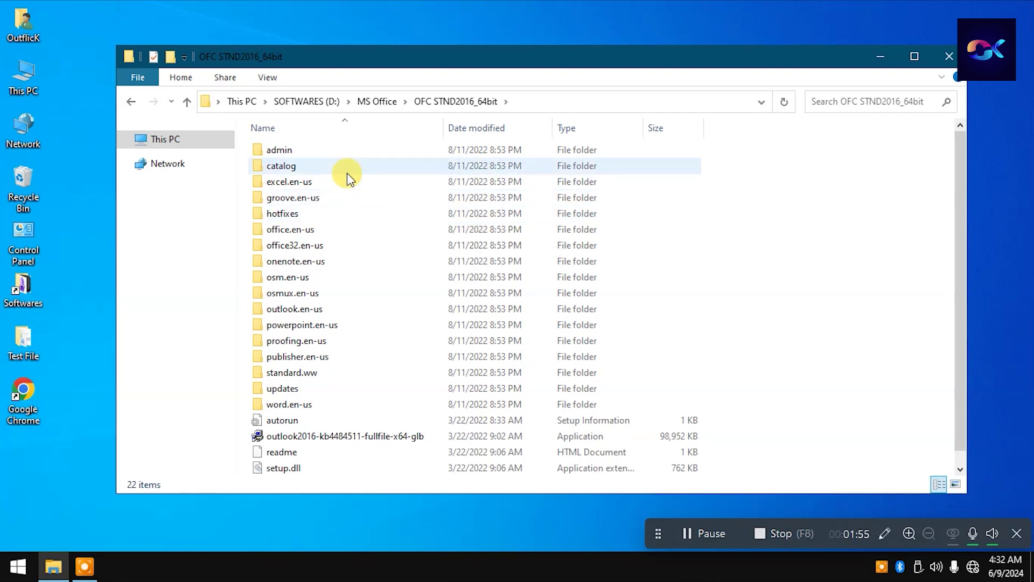
scroll(379, 397, "down", 1)
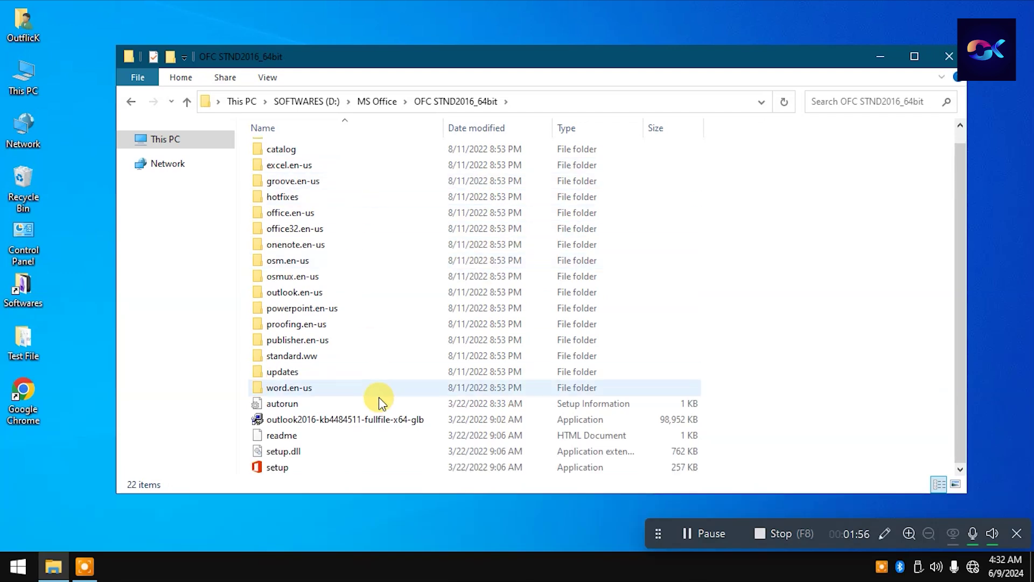
double_click(287, 467)
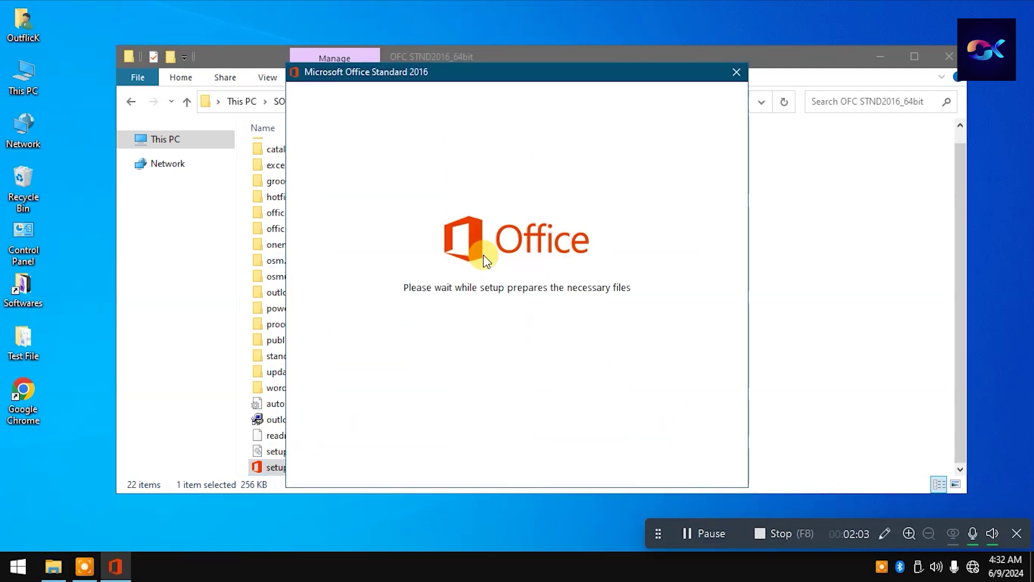
left_click(411, 451)
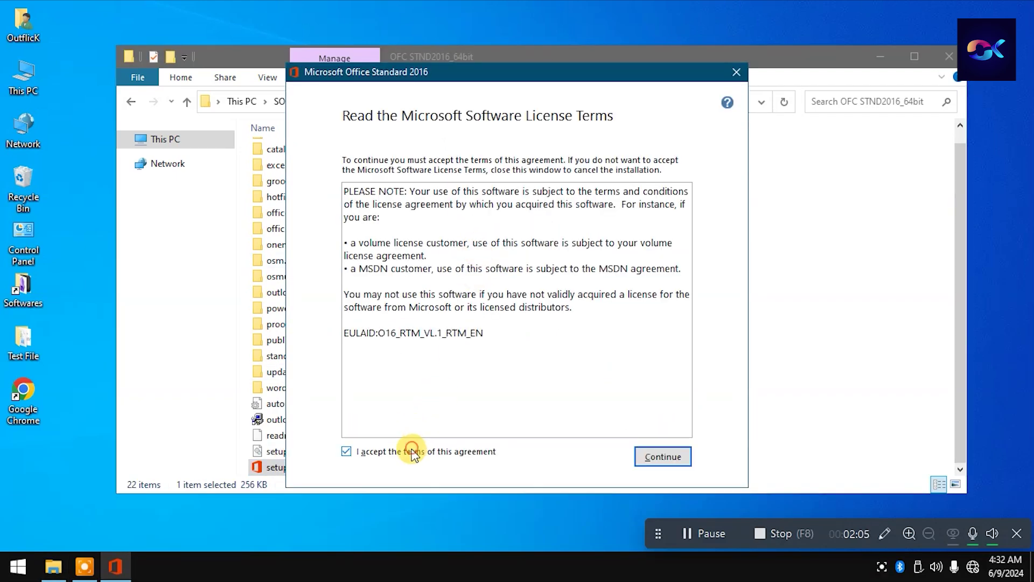
left_click(658, 456)
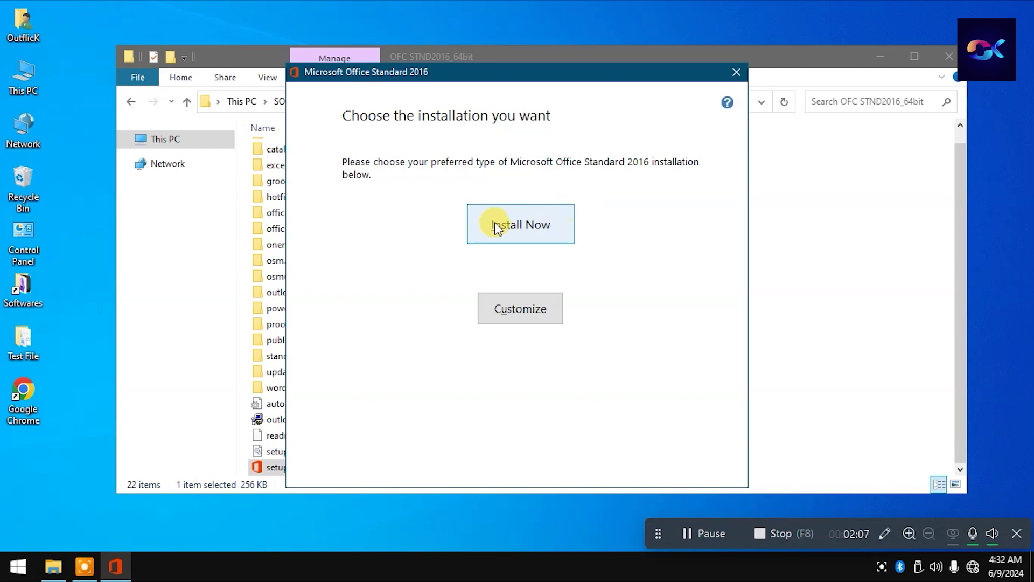
left_click(536, 308)
Set Microsoft OneNote to Not Available and start installing Office Standard 2016
left_click(367, 175)
left_click(367, 204)
left_click(401, 262)
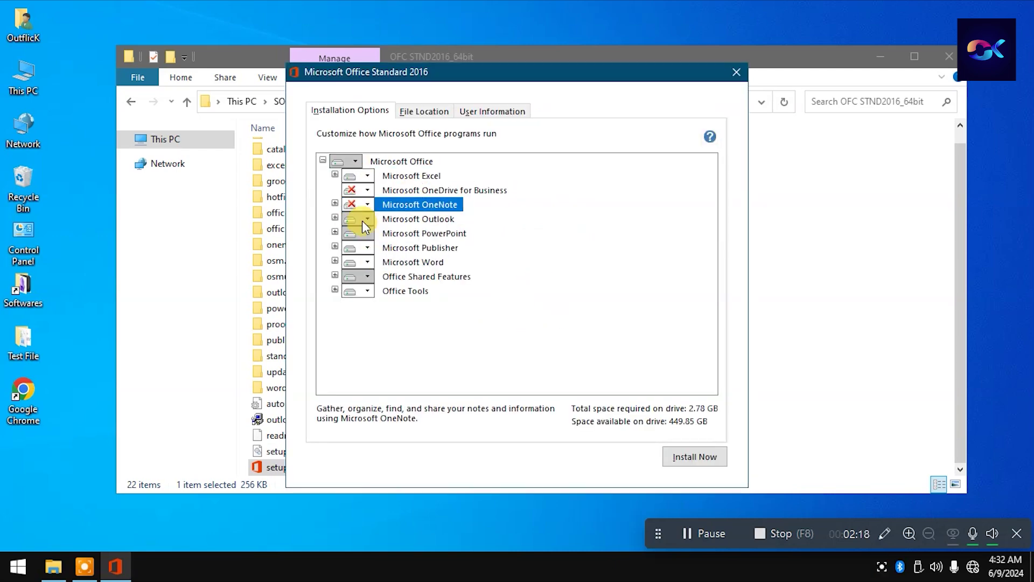
left_click(368, 219)
left_click(368, 233)
left_click(367, 247)
left_click(367, 262)
left_click(367, 291)
left_click(381, 349)
left_click(695, 456)
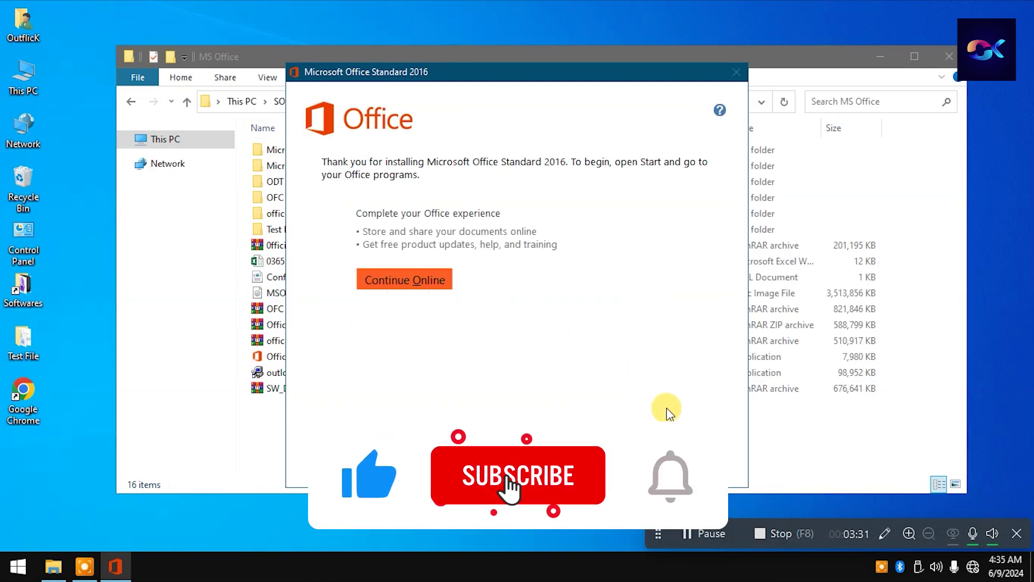
Close the finished setup and launch Word 2016, choosing Ask me later and Accept
key("Escape")
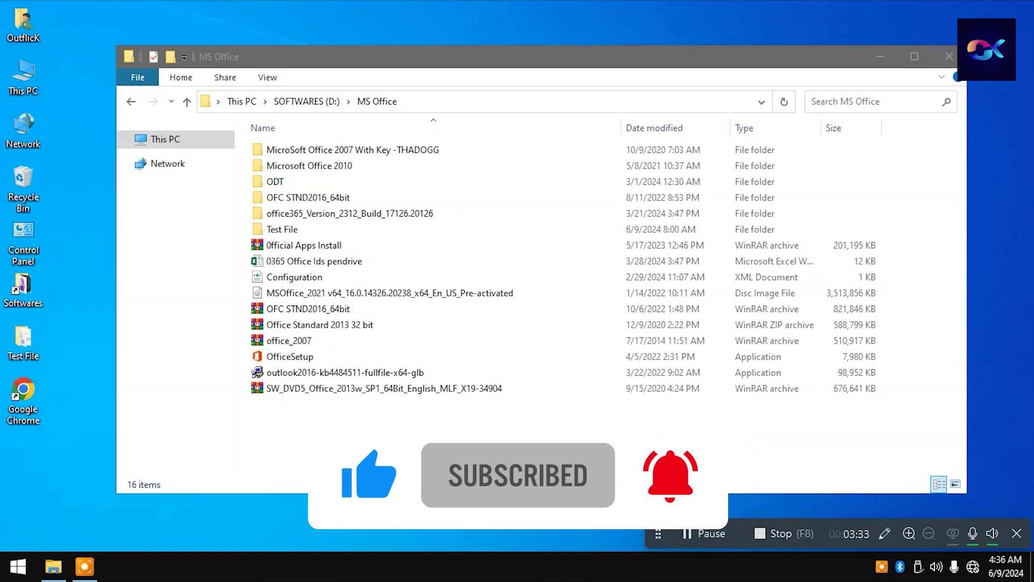
left_click(7, 570)
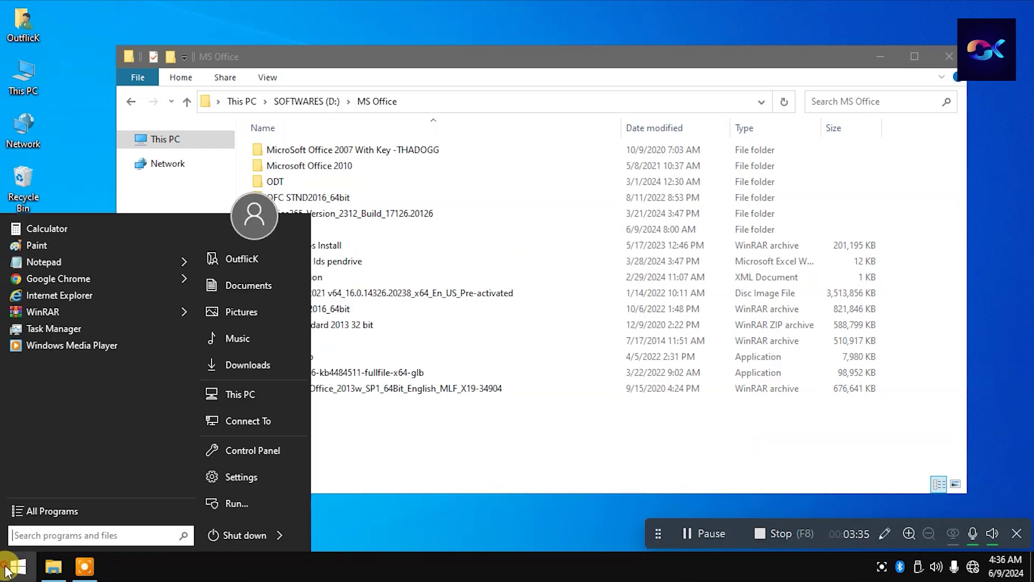
left_click(54, 509)
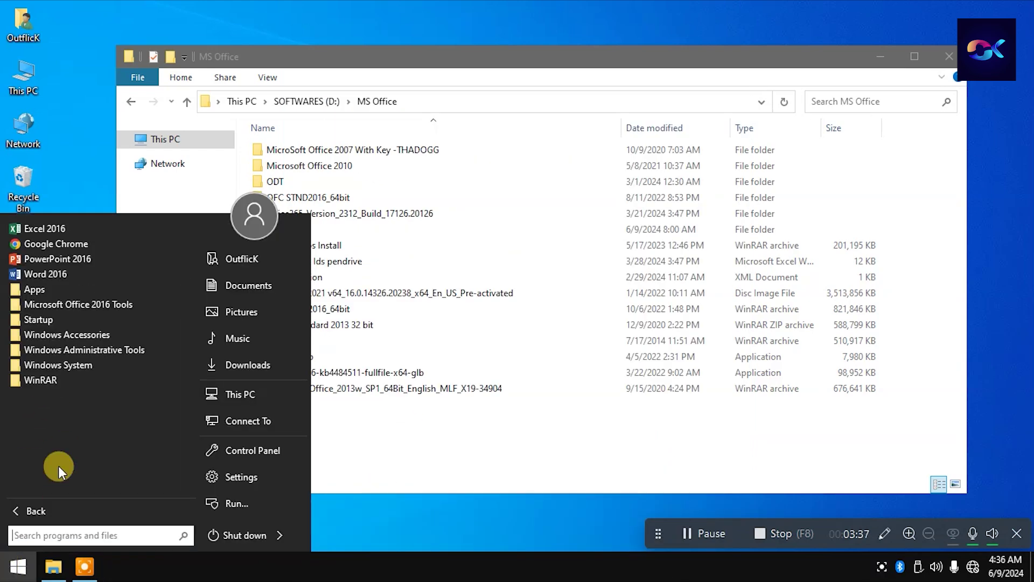
left_click(48, 274)
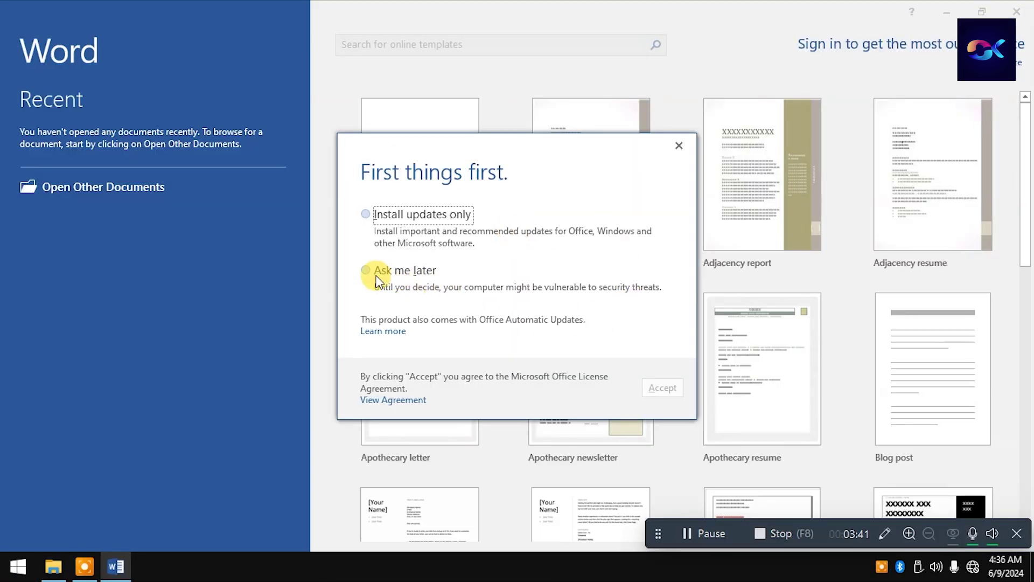
left_click(382, 274)
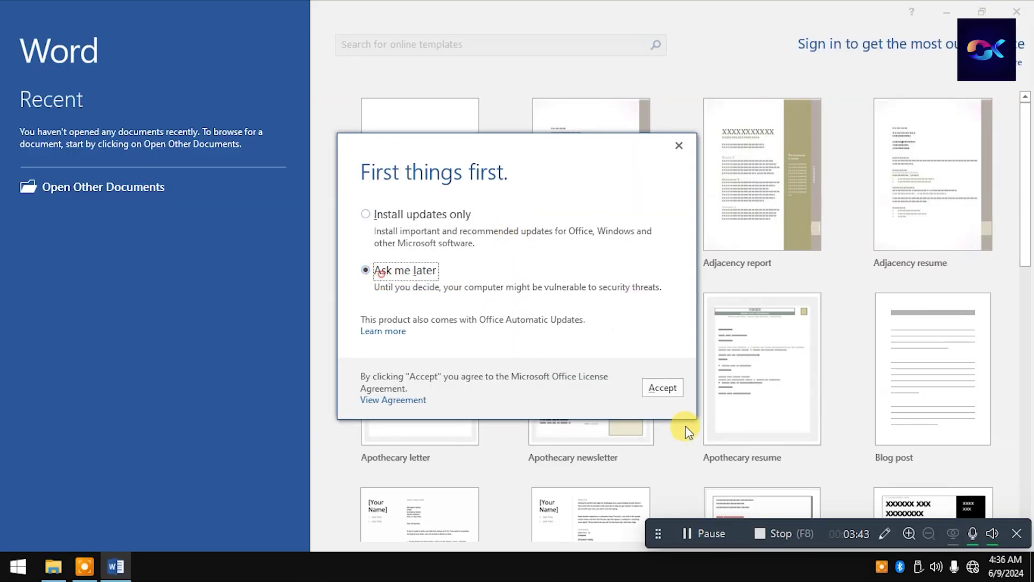
left_click(663, 389)
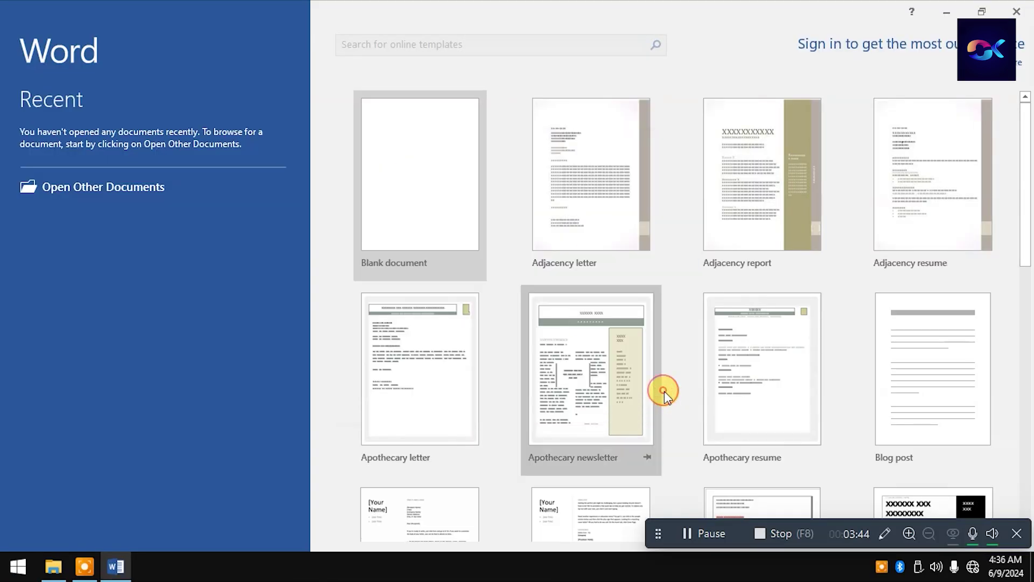
From a blank document, check Account, which shows Office Standard 2016 unlicensed, then close Word
left_click(366, 188)
left_click(16, 32)
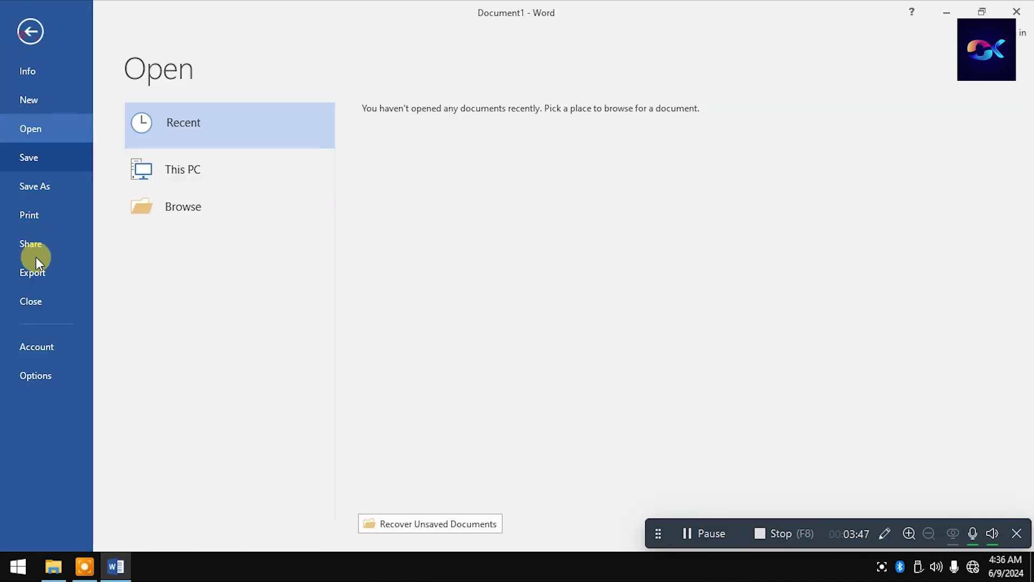
left_click(39, 341)
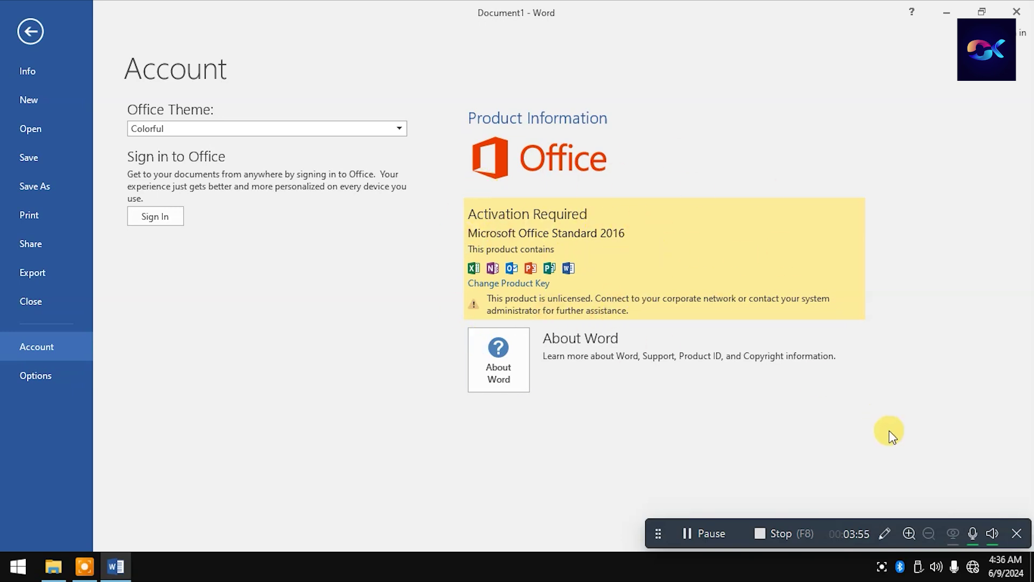
left_click(1016, 11)
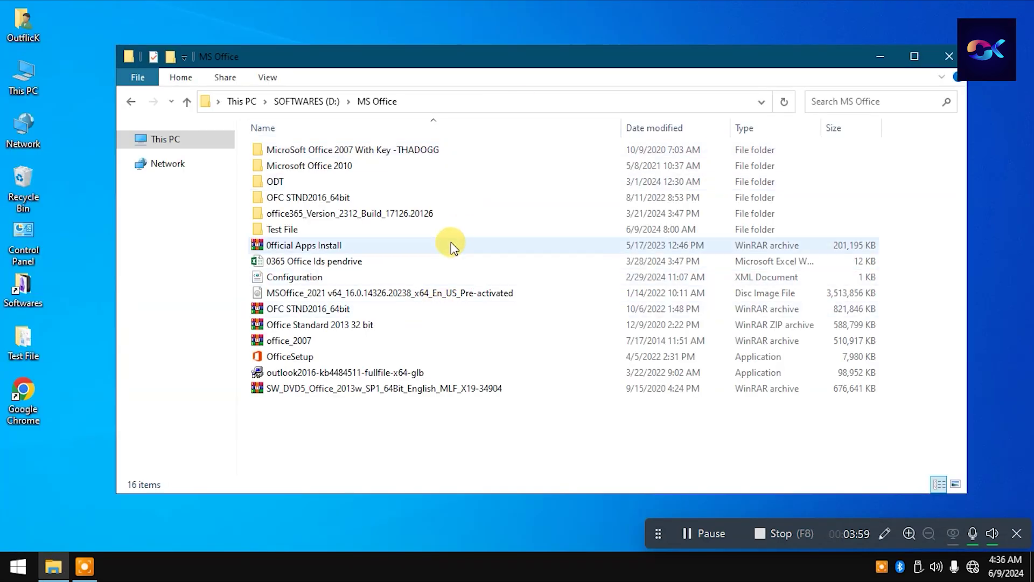
Open MS Active.rar from the Activitor folder on SOFTWARES (D:)
left_click(136, 105)
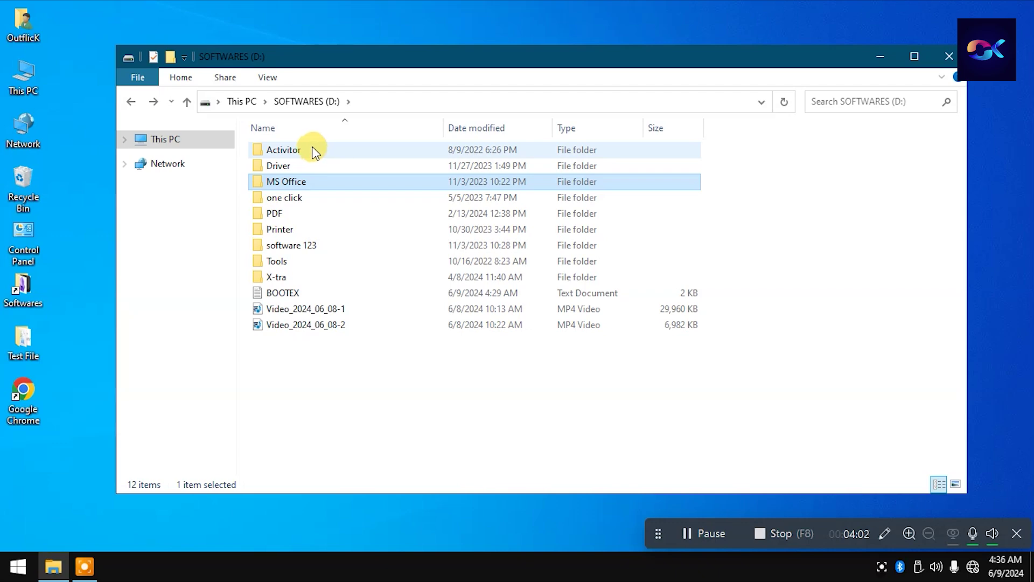
double_click(293, 151)
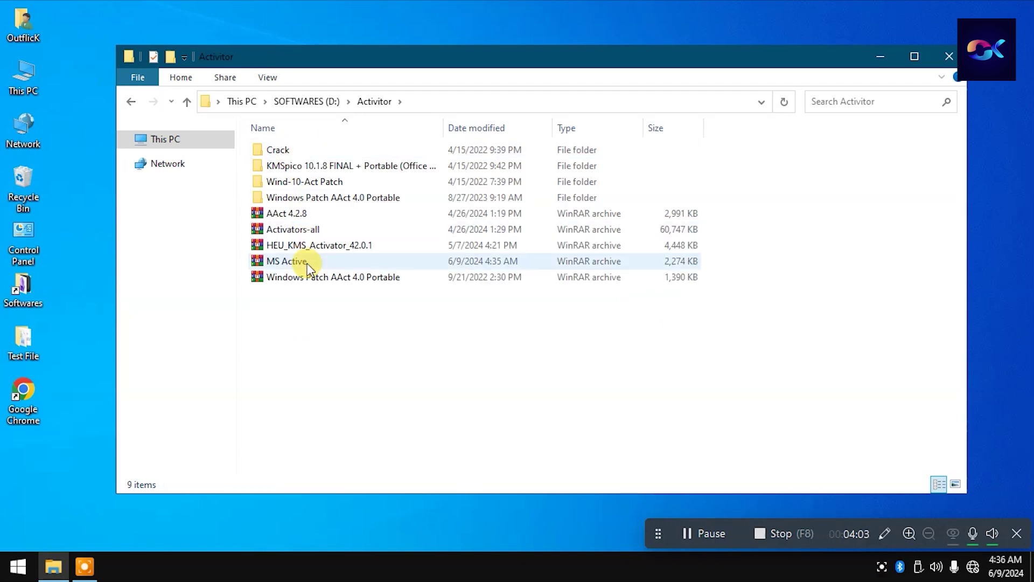
double_click(300, 262)
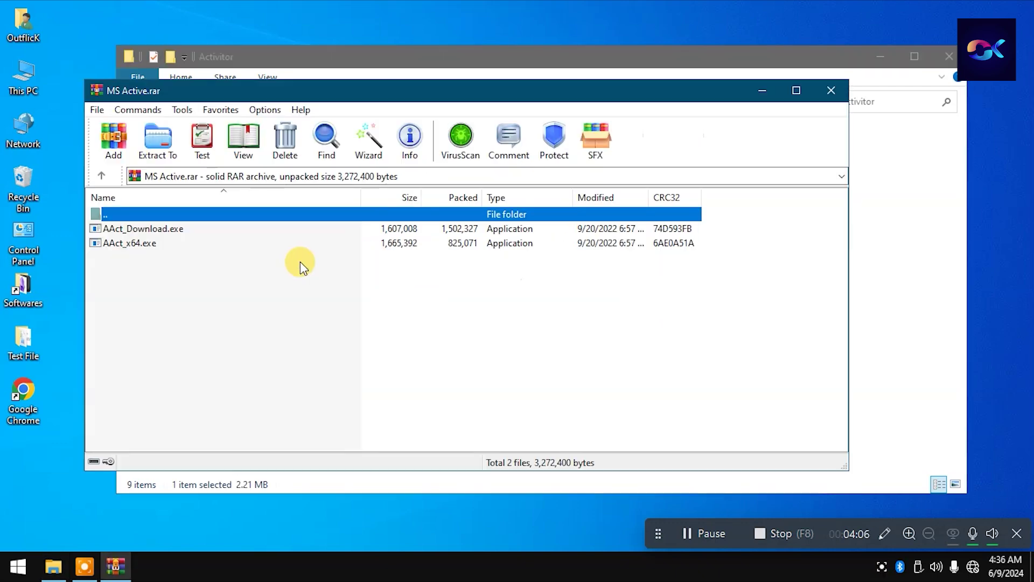
Copy AAct_Download.exe and AAct_x64.exe from the archive onto the desktop
left_click(291, 239)
left_click(294, 224, "shift")
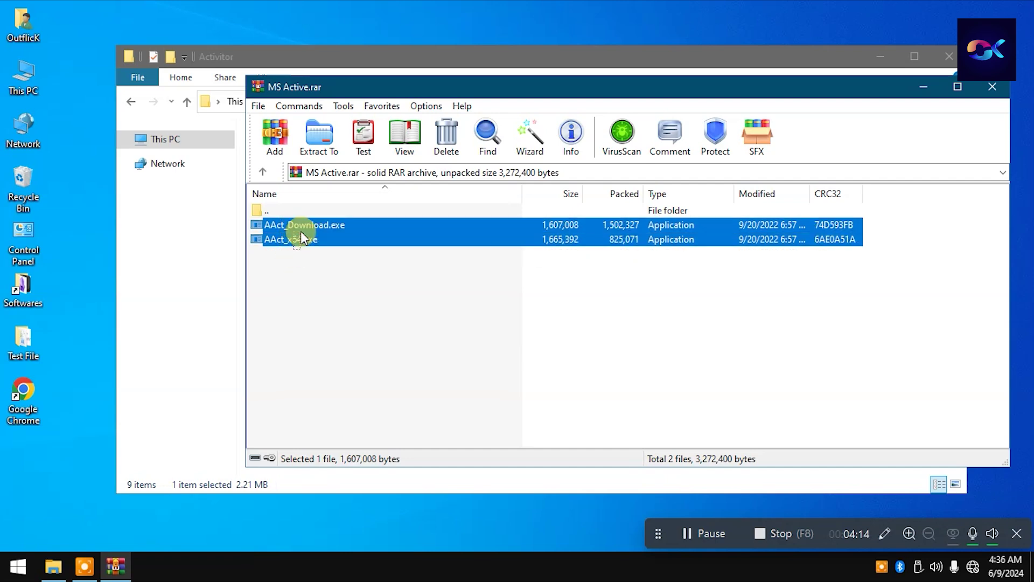
left_click_drag(296, 234, 829, 38)
key("Escape")
left_click(881, 58)
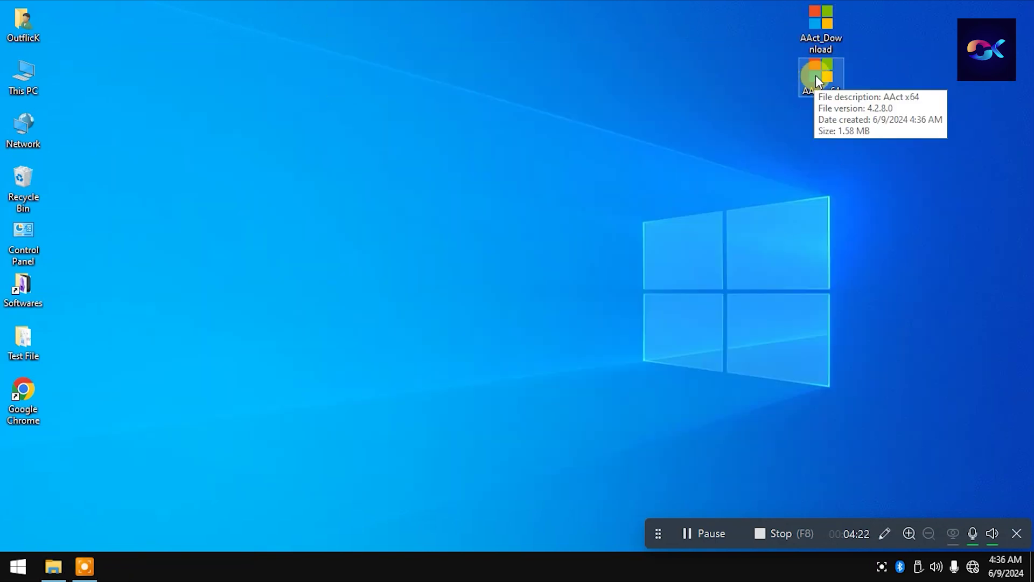
Run AAct_x64 from the desktop and activate Office 16 Standard with Office Activation
double_click(819, 77)
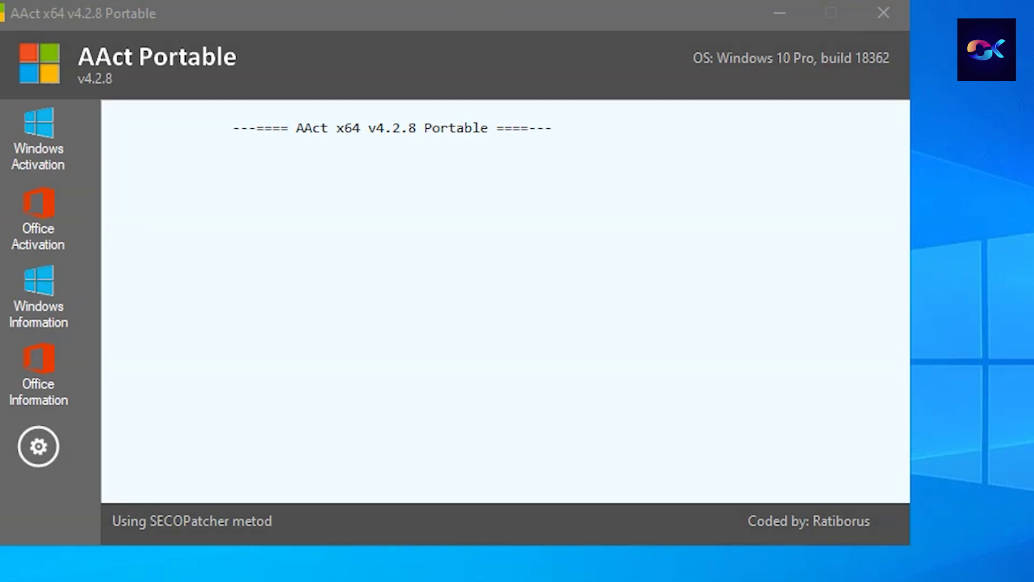
left_click(45, 205)
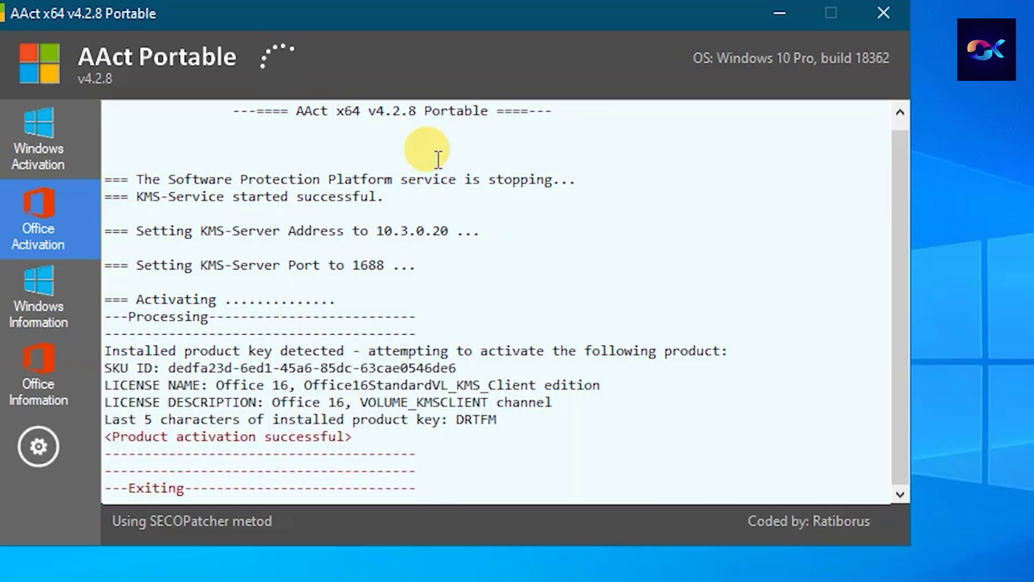
Close the activator and confirm Word 2016's Account page shows Office Standard 2016 Product Activated
left_click(886, 11)
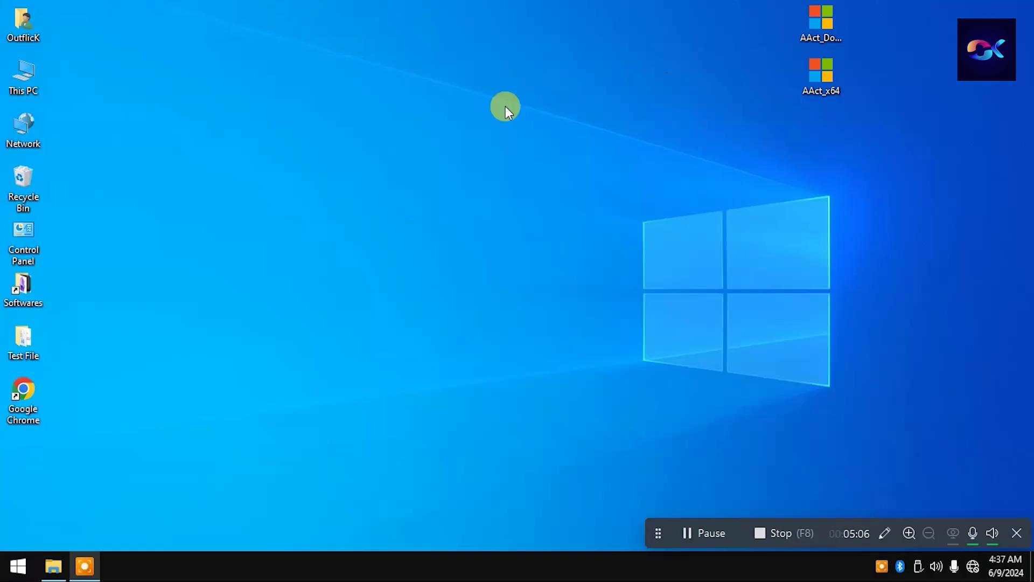
left_click(17, 565)
left_click(40, 361)
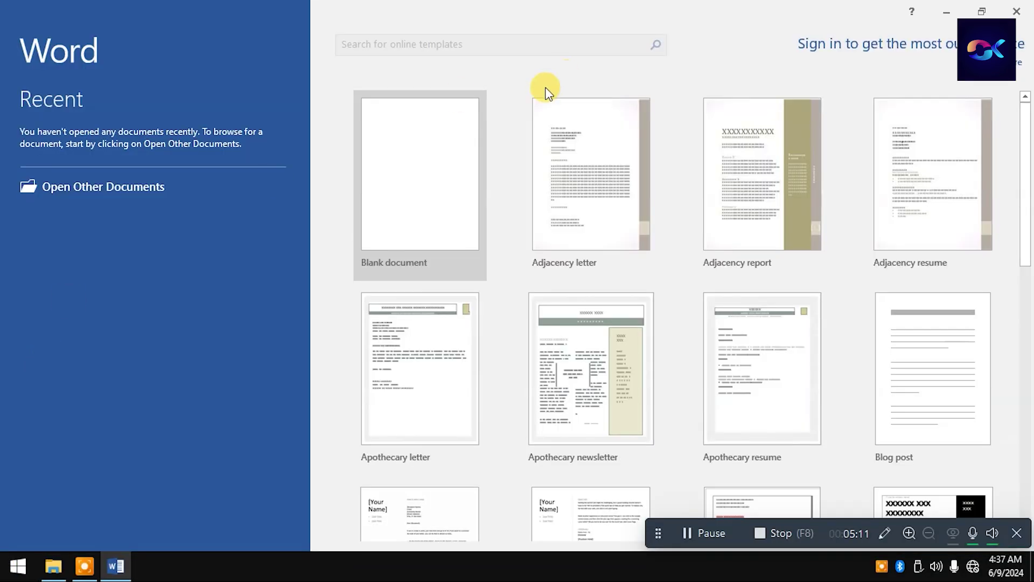
left_click(468, 141)
left_click(17, 34)
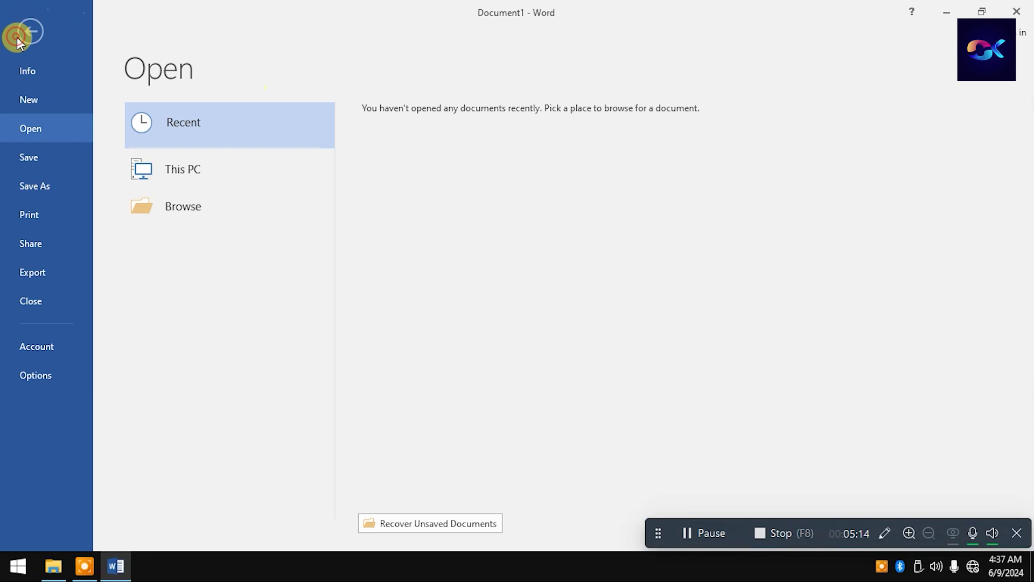
left_click(33, 356)
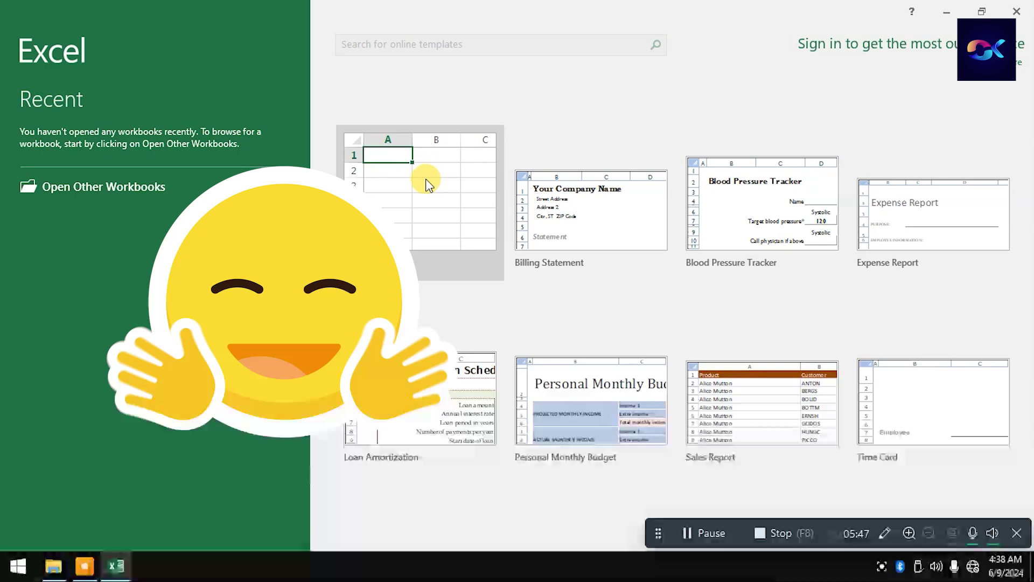
Verify activation on Excel's Account page from a blank workbook, then close Excel
left_click(426, 180)
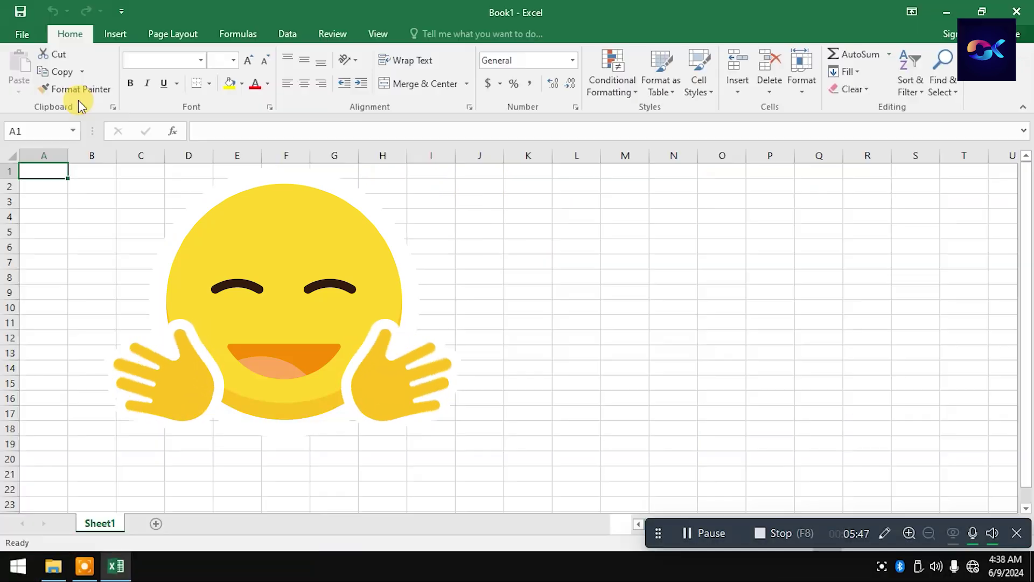
left_click(22, 34)
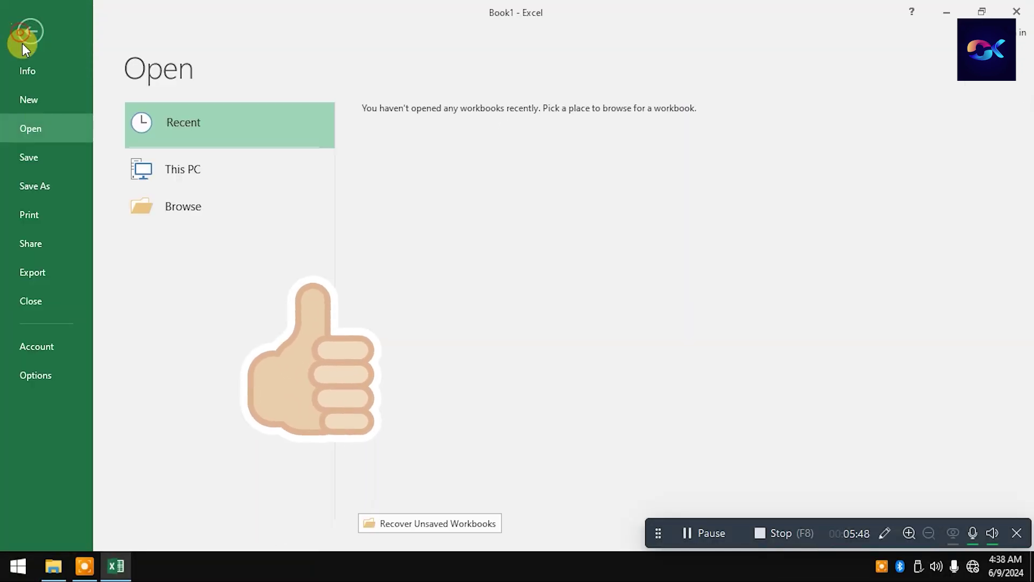
left_click(44, 349)
left_click(1023, 6)
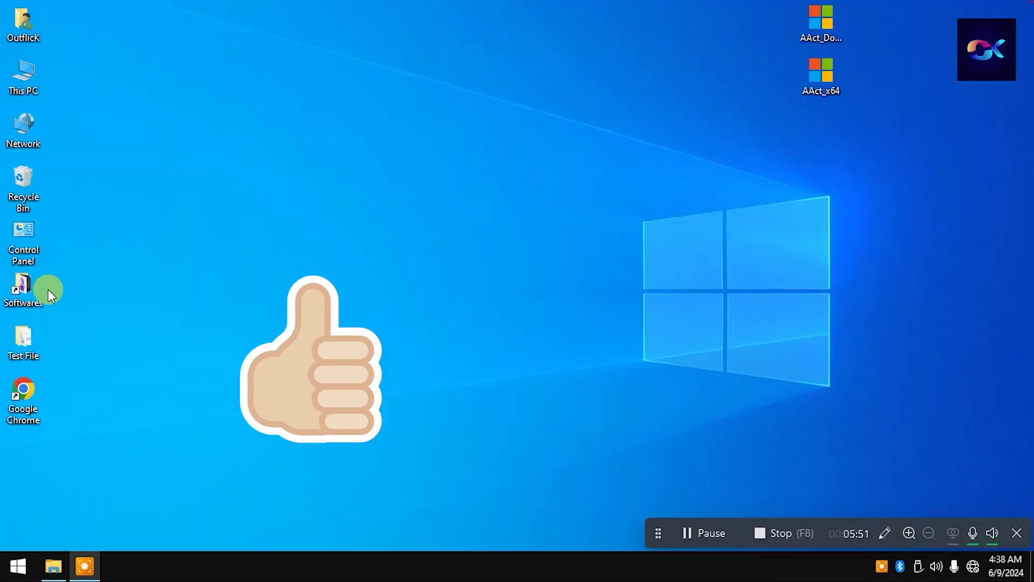
Open the test excel workbook from the Test File folder, then close it
double_click(24, 342)
double_click(323, 201)
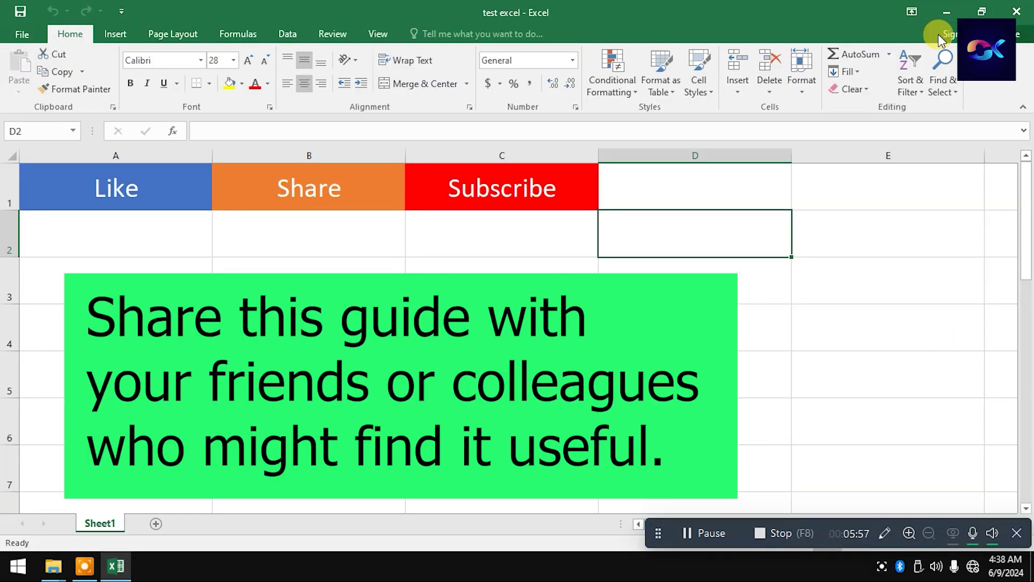
left_click(1017, 12)
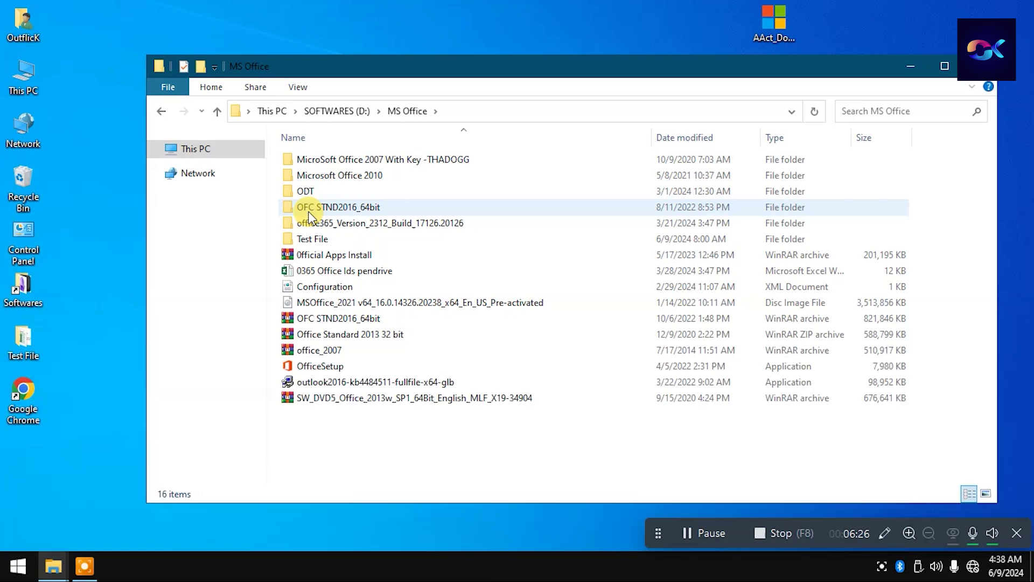
Open the Office 2013 SP1 archive and set its extraction destination to the desktop
left_click(302, 208)
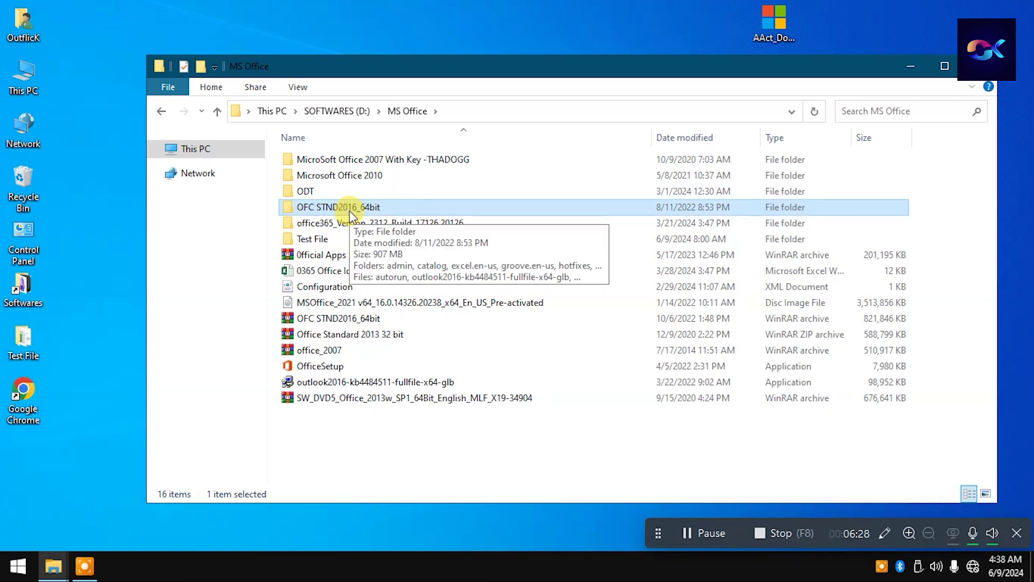
double_click(393, 402)
double_click(344, 222)
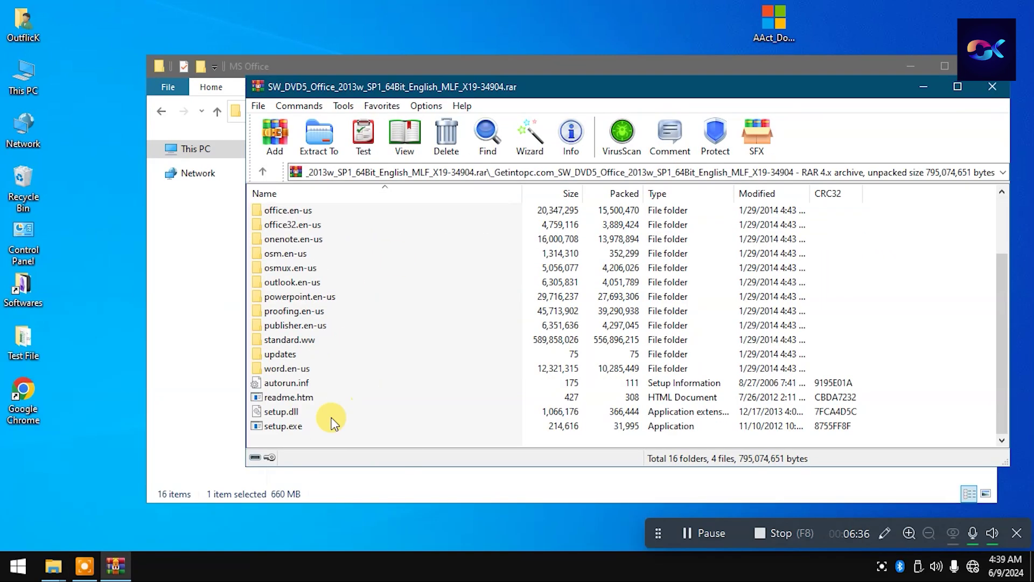
left_click(1005, 87)
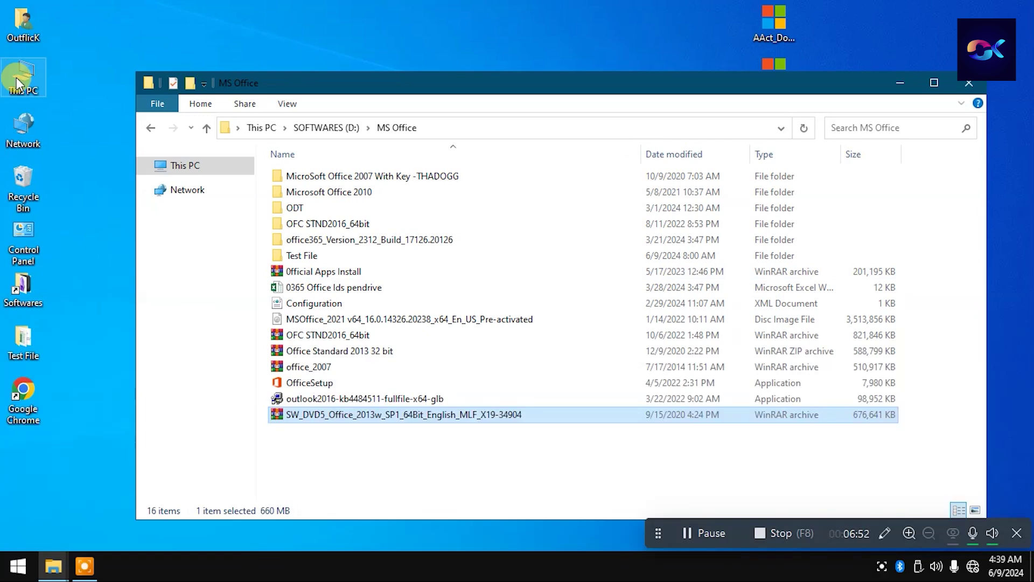
double_click(378, 414)
left_click(319, 137)
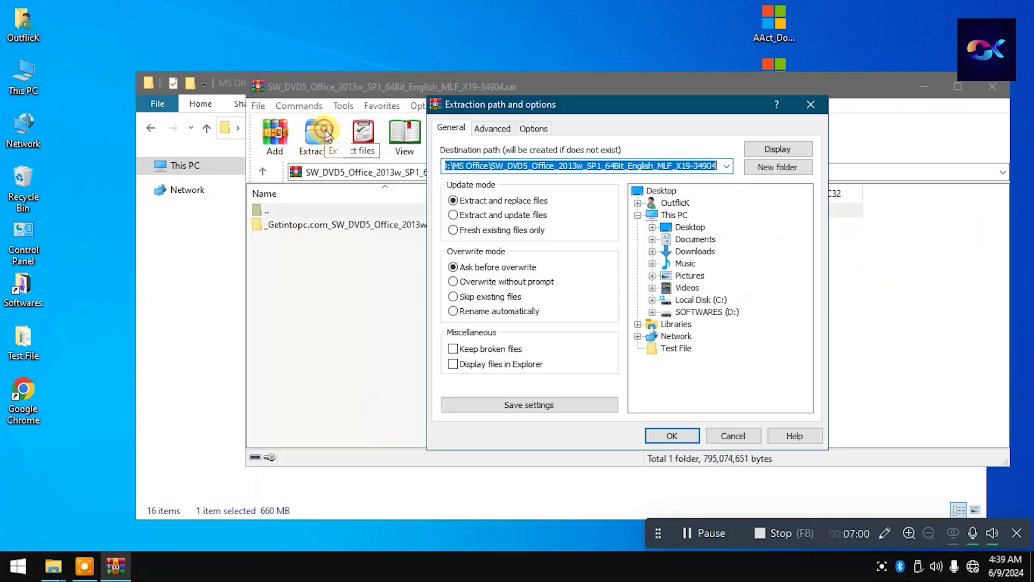
left_click(689, 226)
left_click(733, 435)
double_click(323, 224)
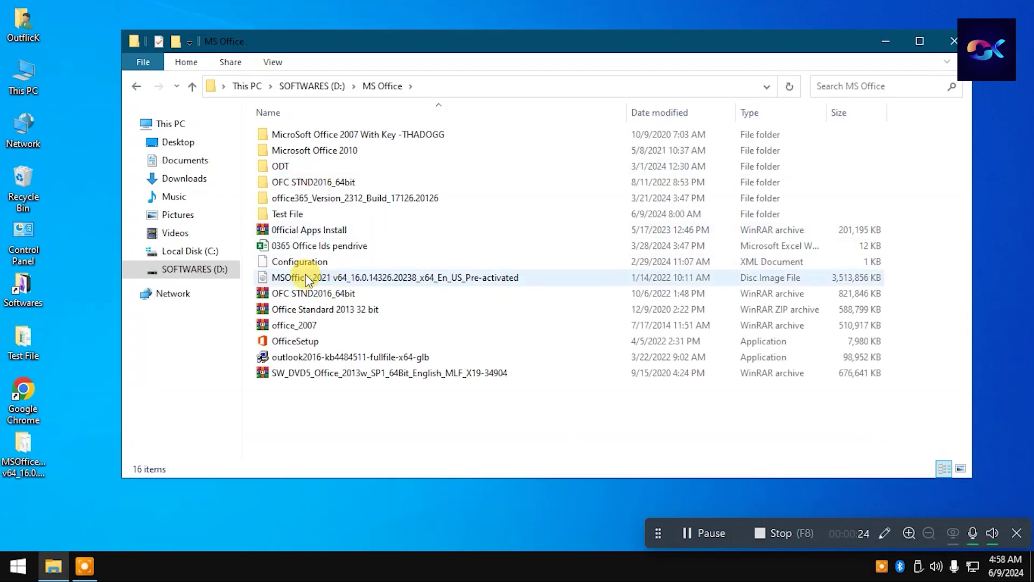
Open the MSOffice 2021 disc image in WinRAR, then close that archive view
left_click(304, 277)
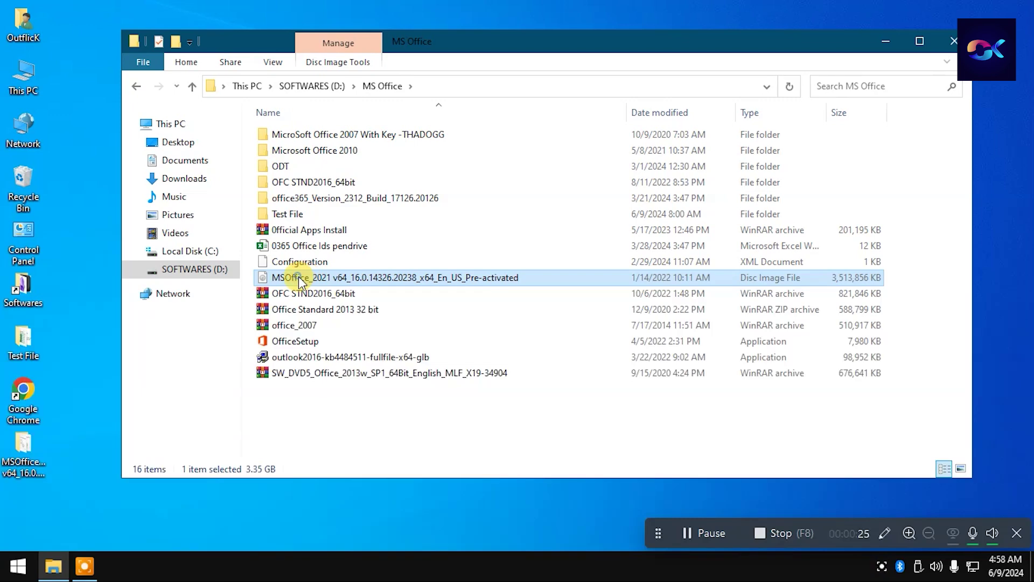
right_click(300, 280)
left_click(367, 286)
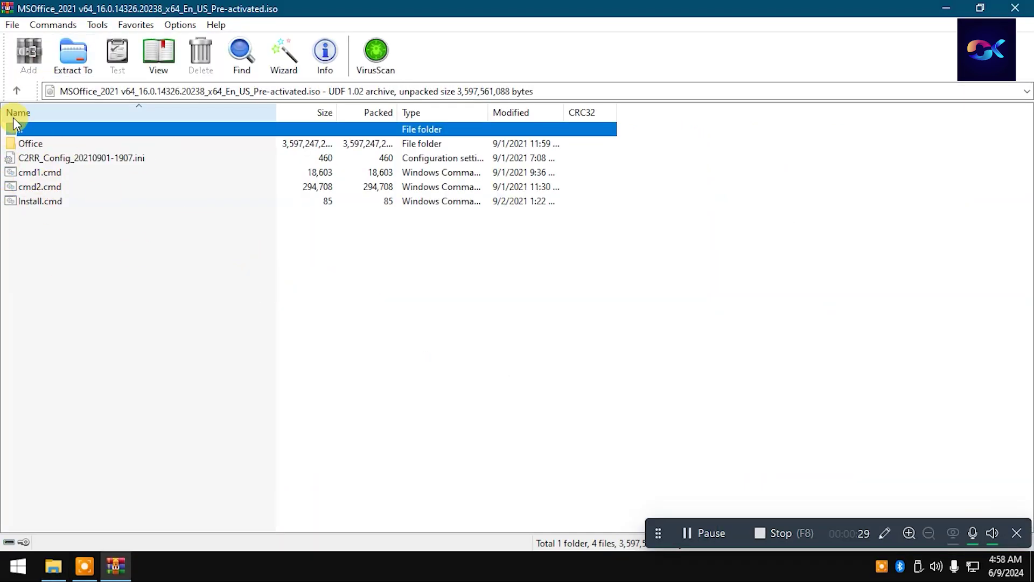
double_click(588, 8)
left_click(988, 37)
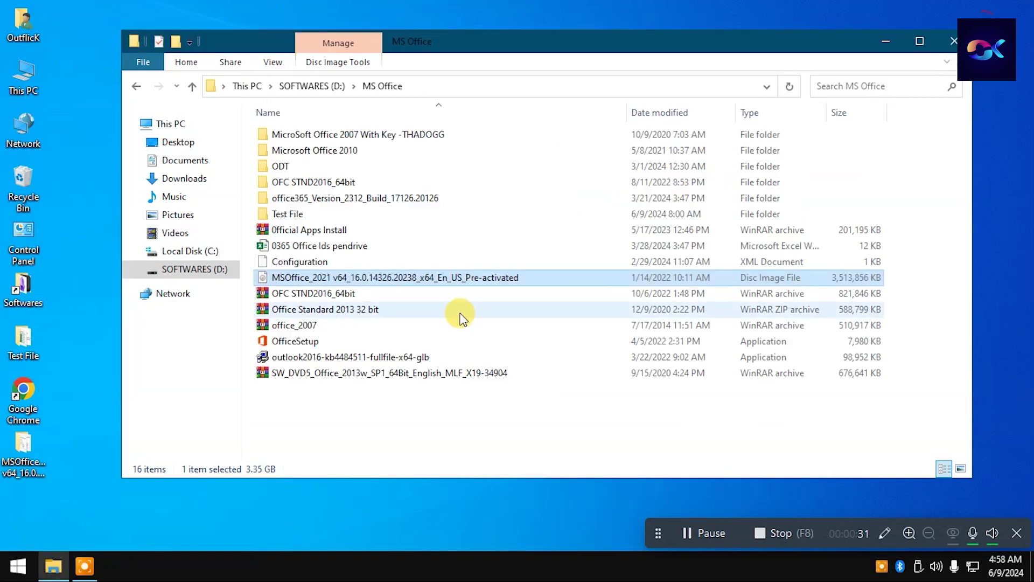
Mount the MSOffice_2021 image as DVD Drive (E:) and select its Install script
double_click(431, 274)
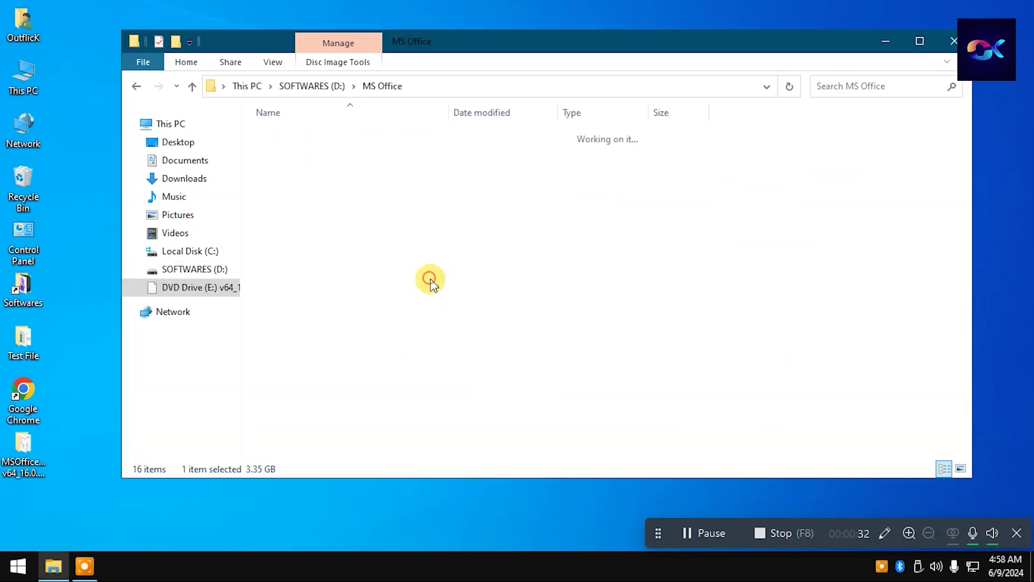
left_click(136, 86)
right_click(345, 275)
mouse_move(398, 269)
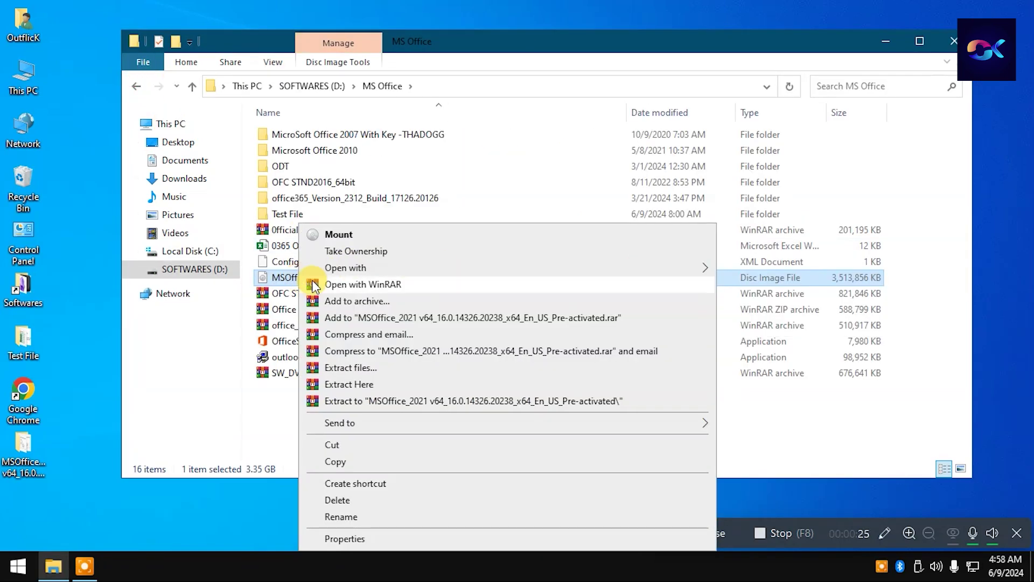
left_click(373, 289)
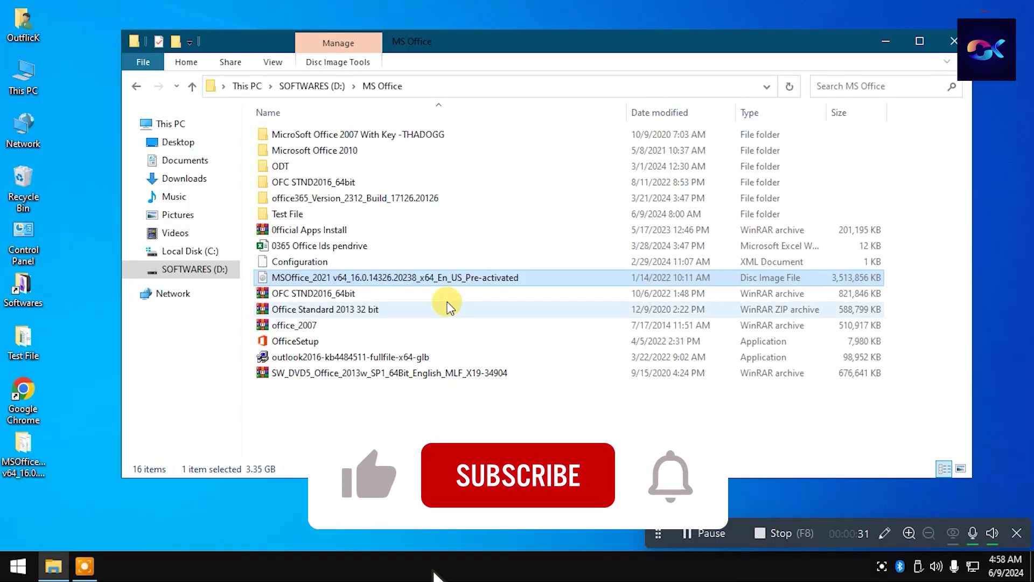
double_click(430, 288)
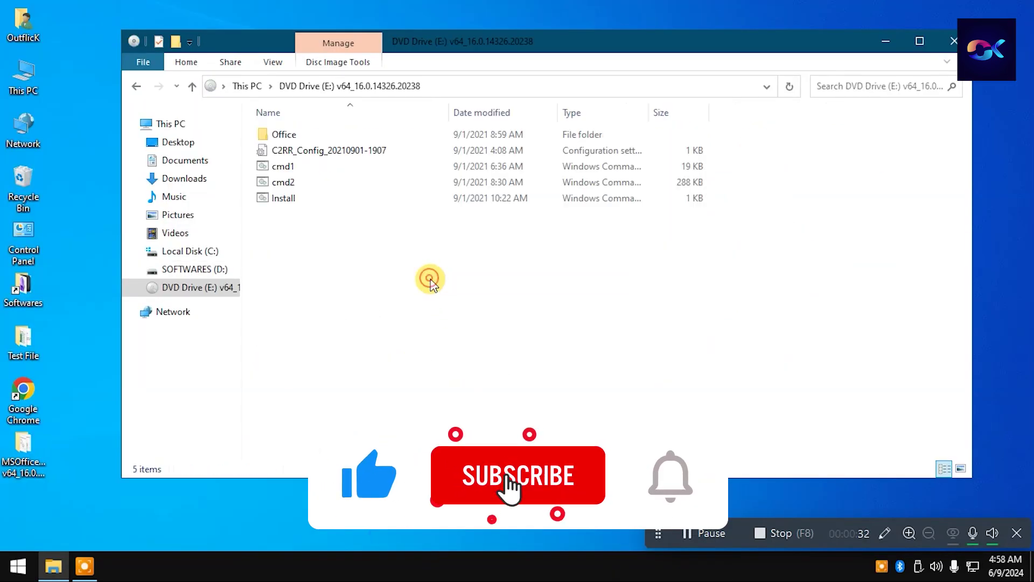
left_click(136, 86)
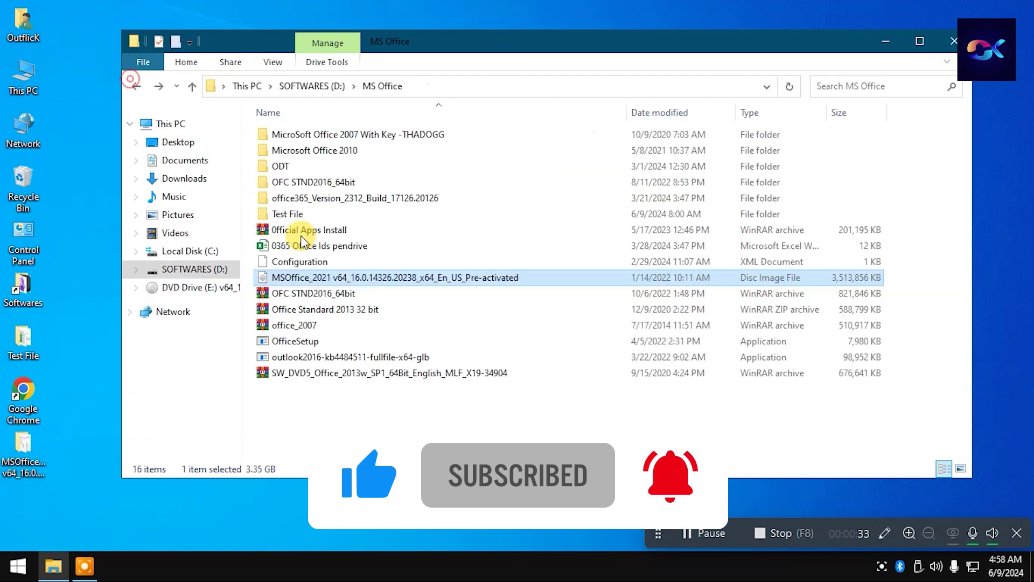
right_click(345, 274)
mouse_move(392, 269)
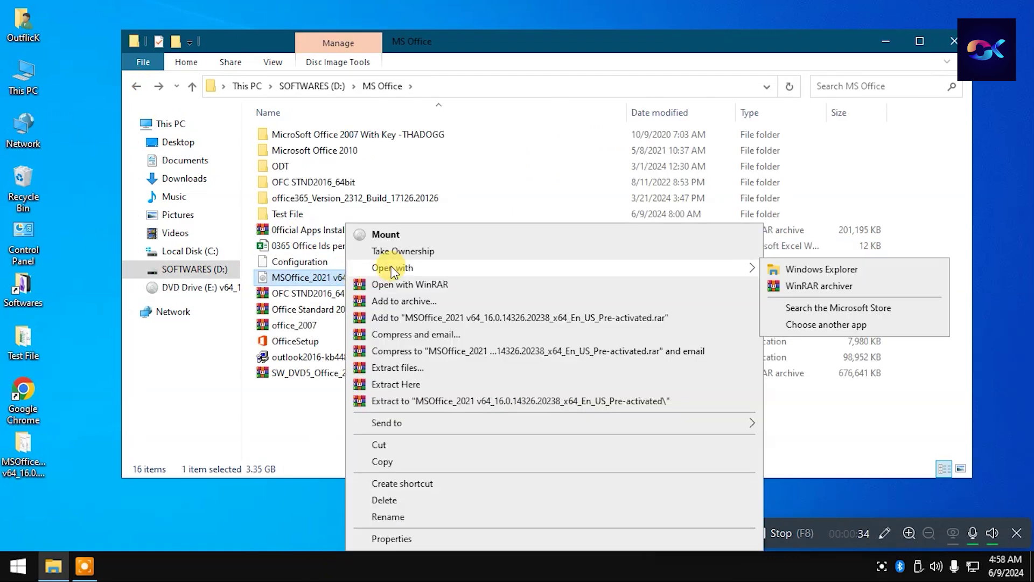
left_click(814, 273)
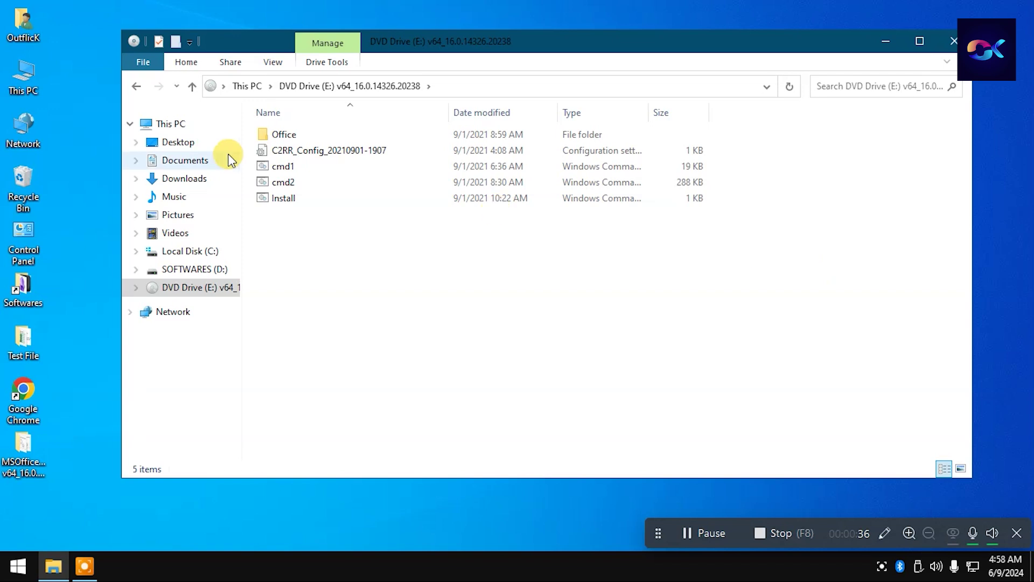
left_click(306, 196)
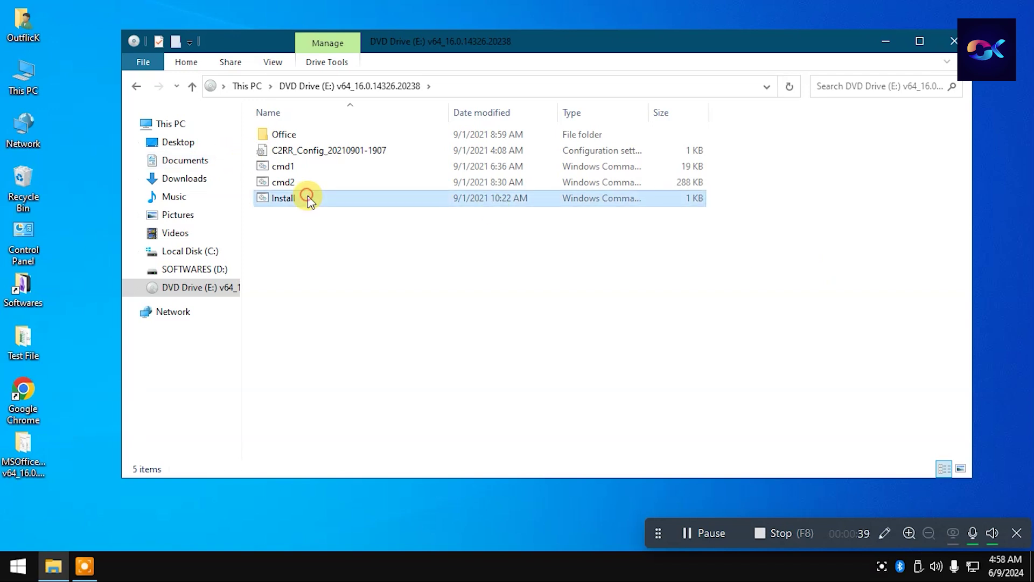
Run the Install script as administrator to install Office through the Click-to-Run Installer
right_click(375, 205)
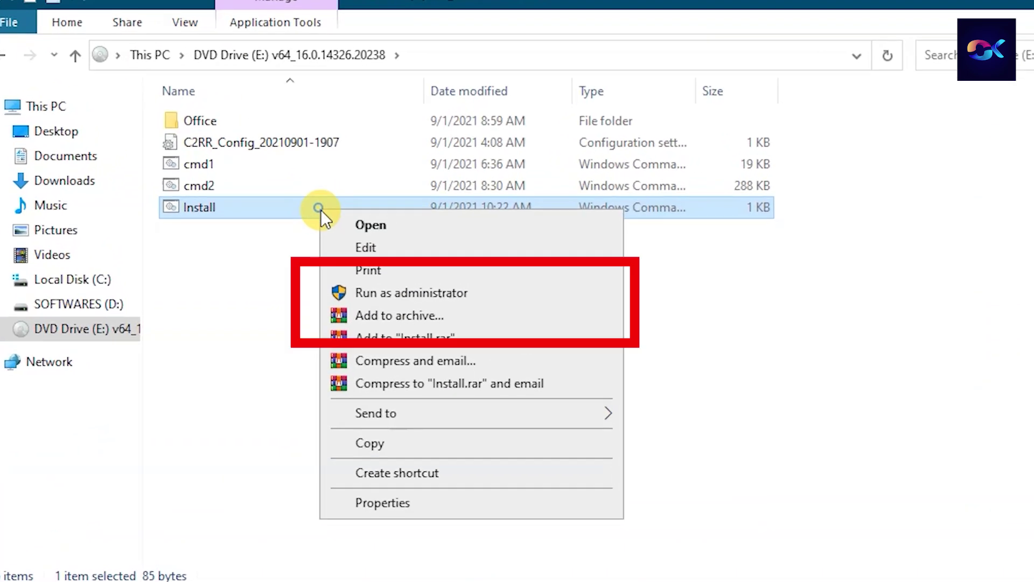
left_click(389, 295)
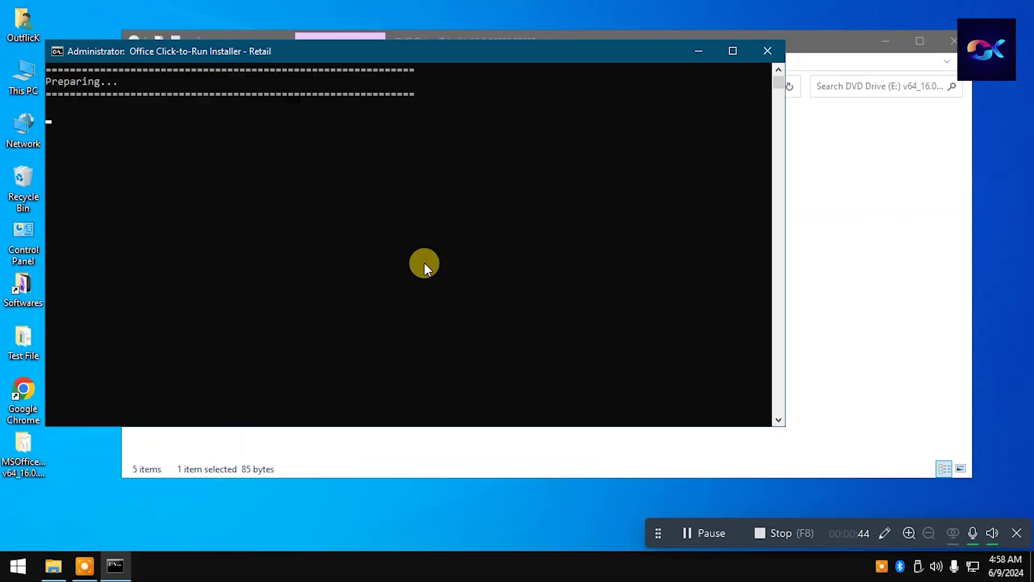
left_click_drag(418, 56, 586, 104)
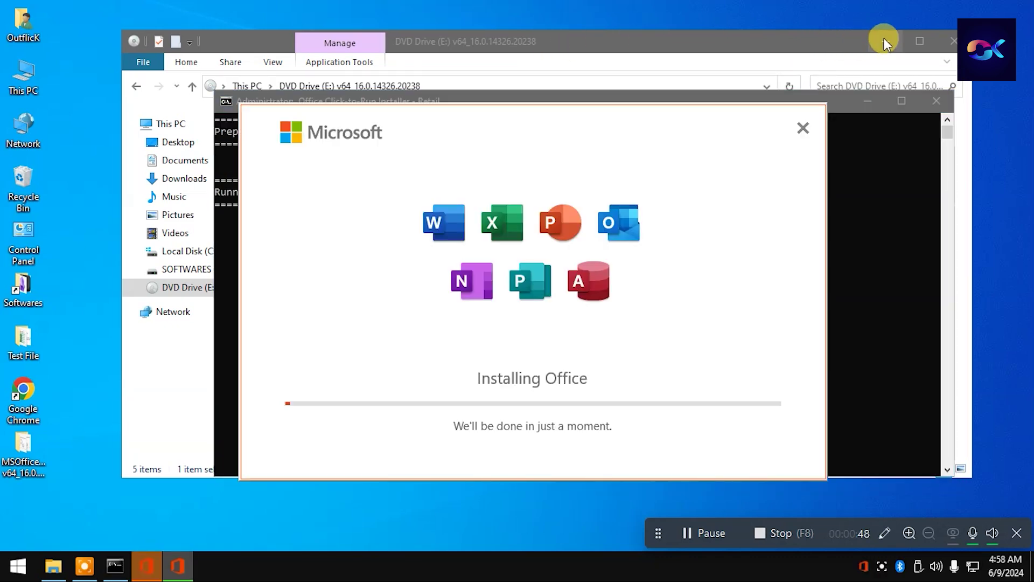
left_click(884, 40)
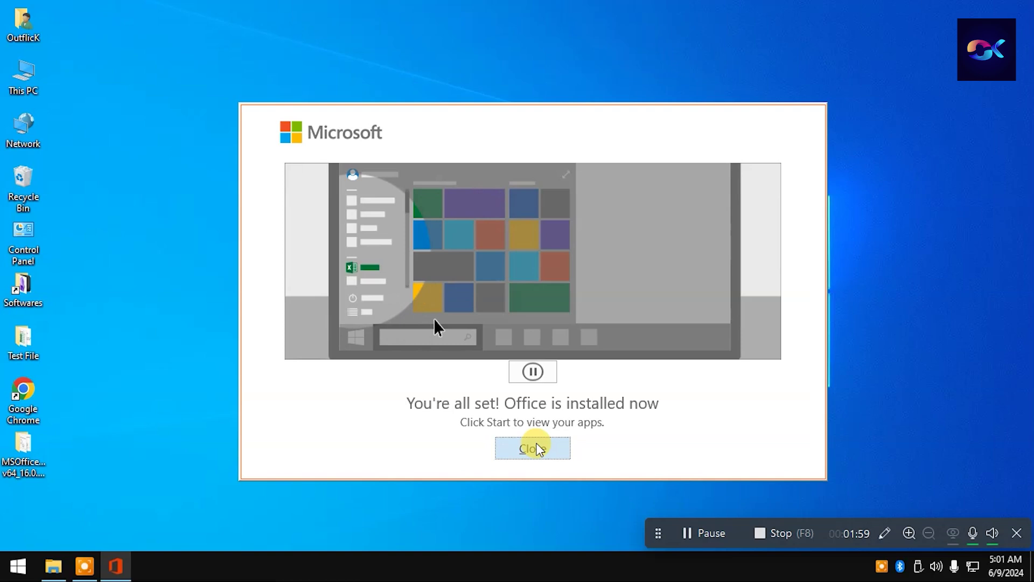
Close the installer and view Word's Account page, showing Office LTSC Professional Plus 2021 activated
left_click(536, 445)
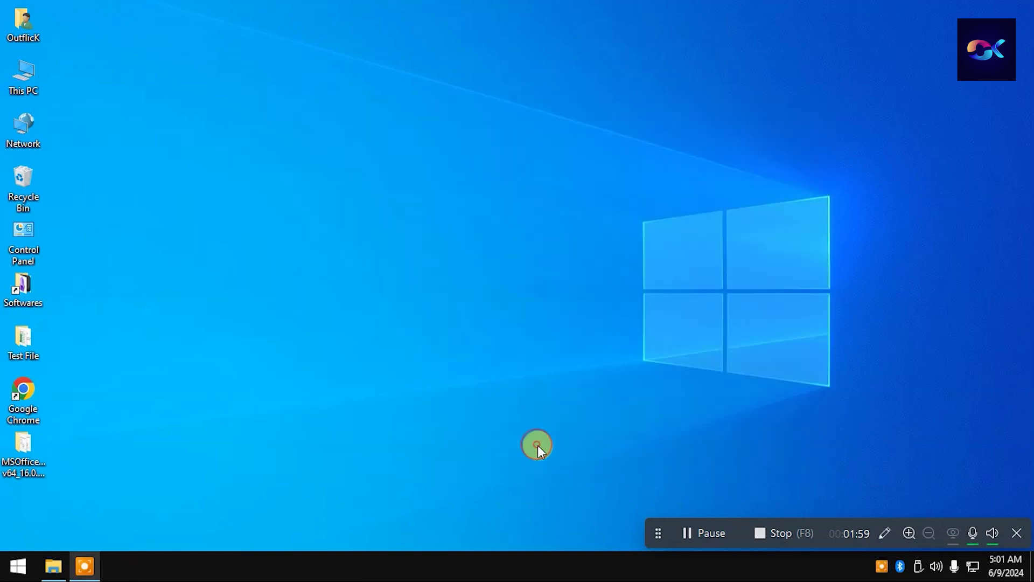
key("super")
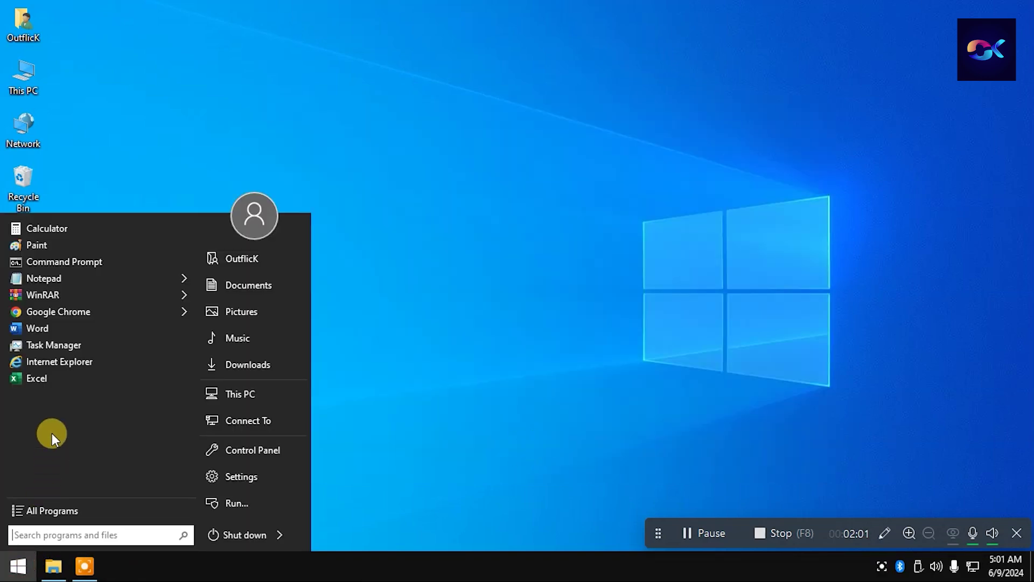
left_click(37, 330)
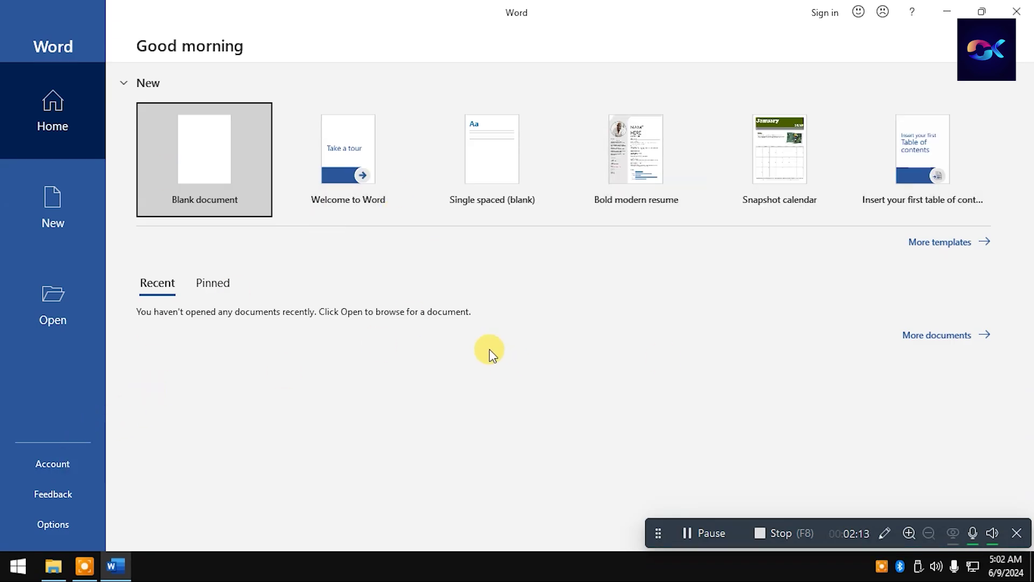
left_click(73, 457)
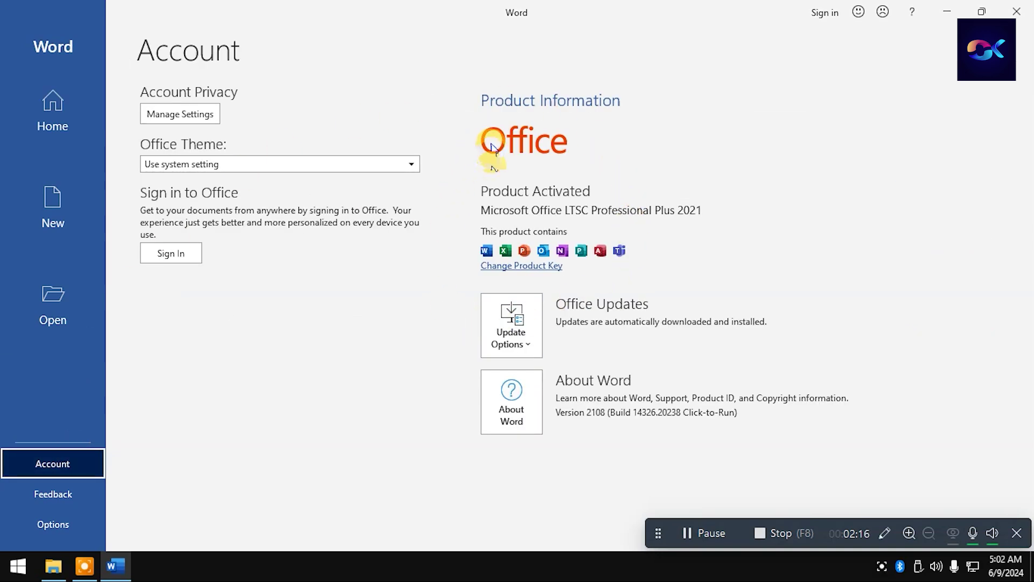
Outline the Product Activated details in red, then close Word and restore the DVD Drive window
left_click(886, 530)
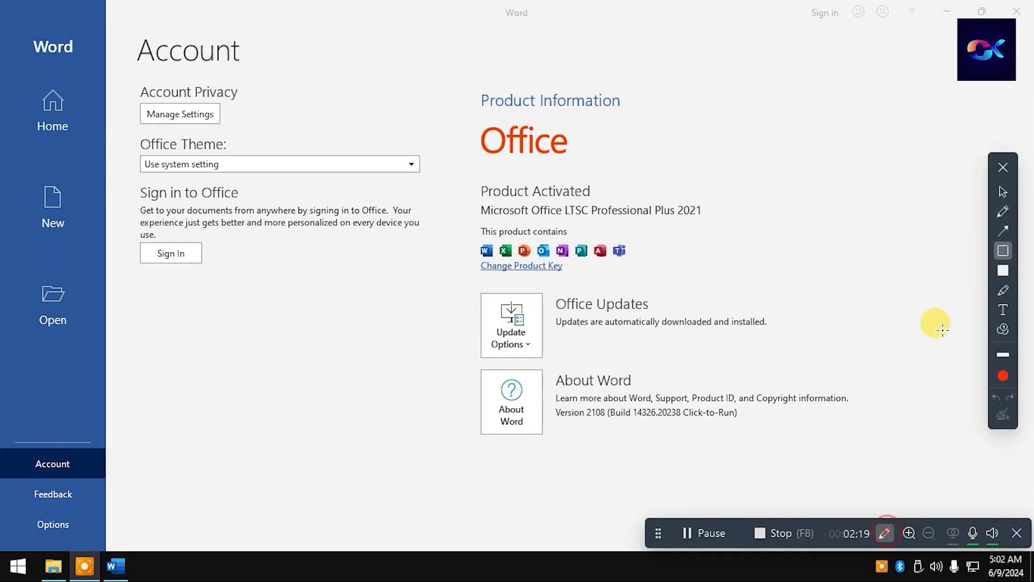
left_click_drag(458, 153, 765, 310)
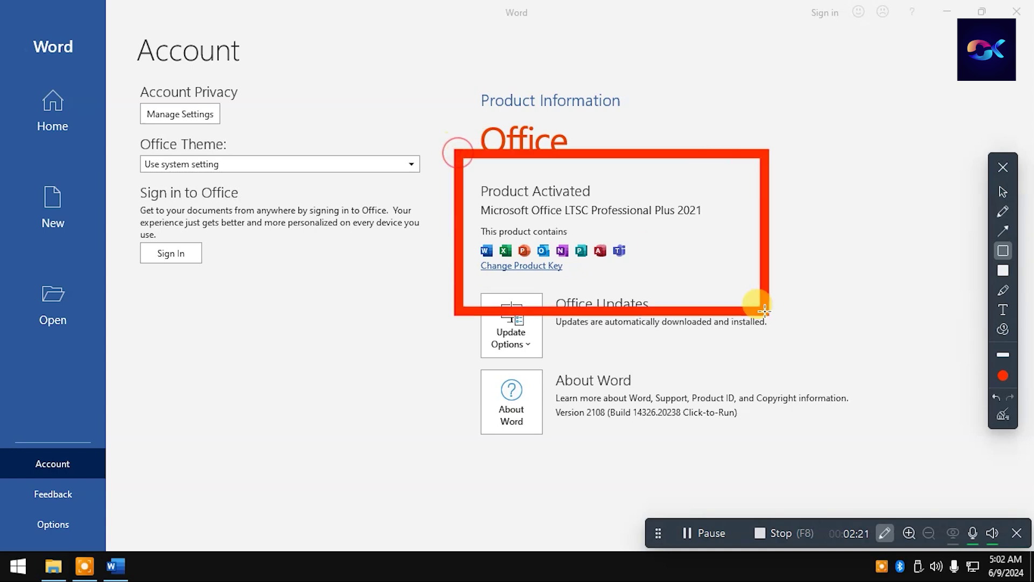
left_click(1005, 416)
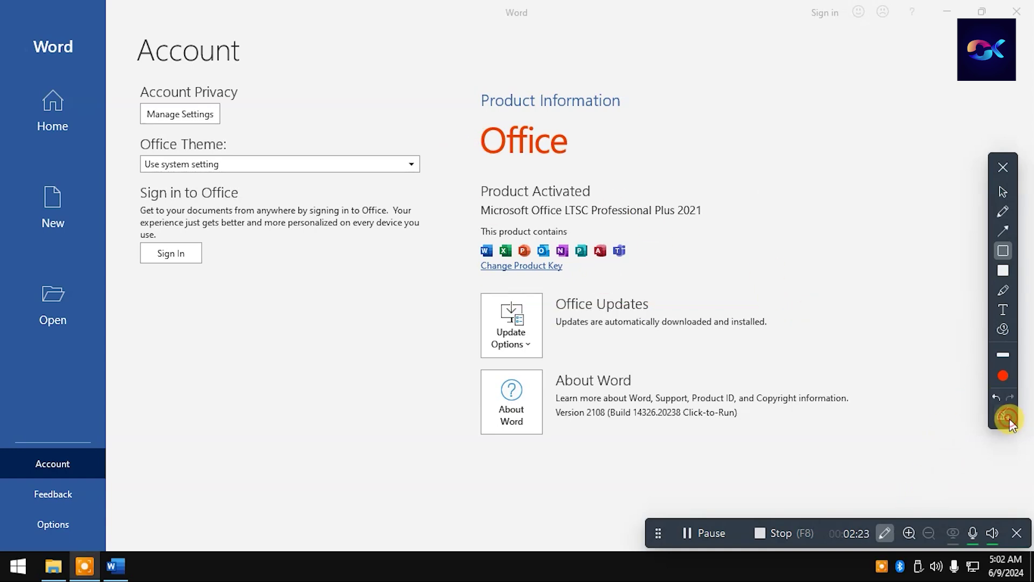
left_click(1004, 165)
left_click(1017, 11)
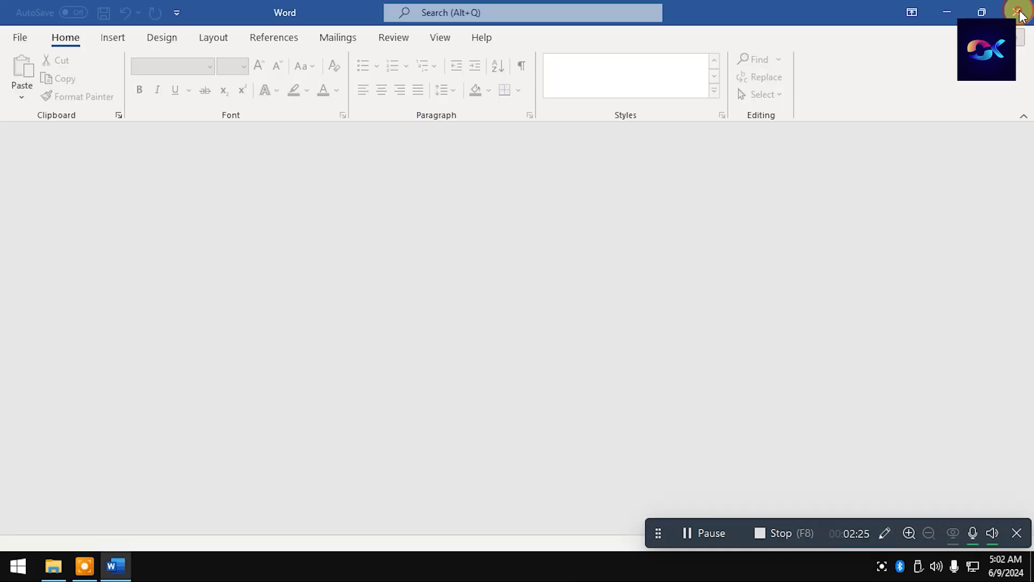
left_click(64, 566)
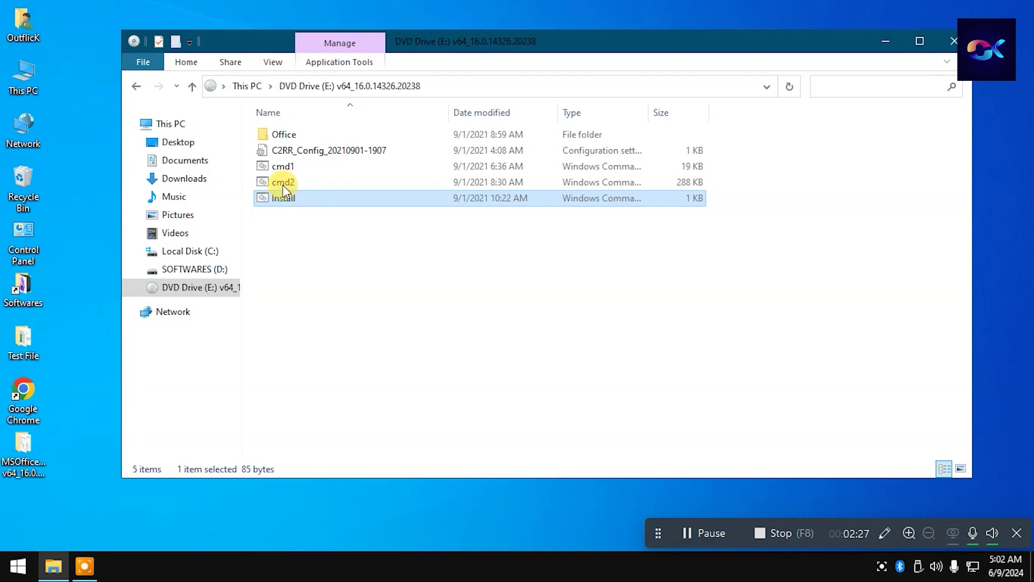
Run the Ms Activator 2021 script from SOFTWARES (D:)\Activitor as administrator
left_click(137, 87)
left_click(137, 87)
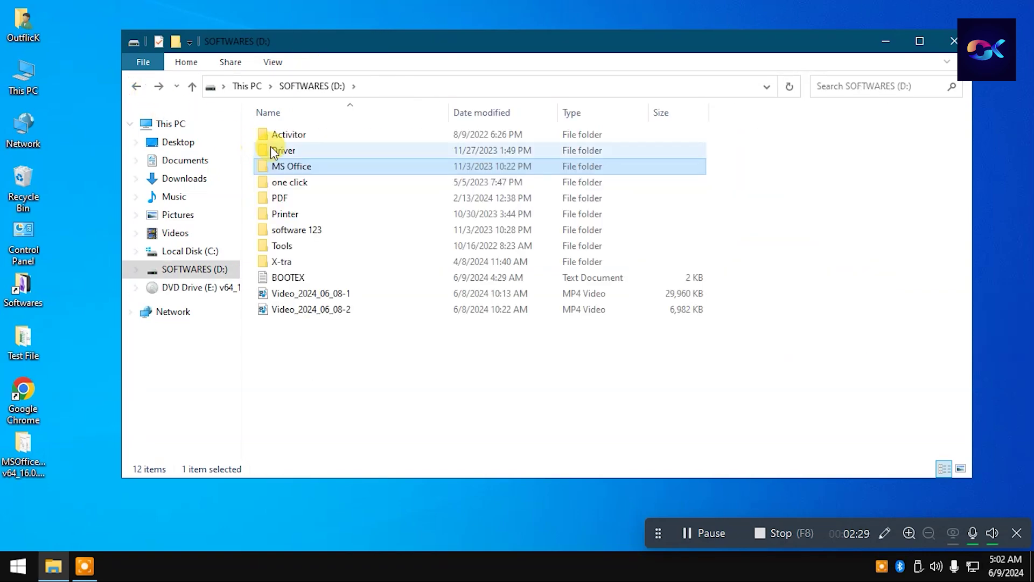
double_click(292, 136)
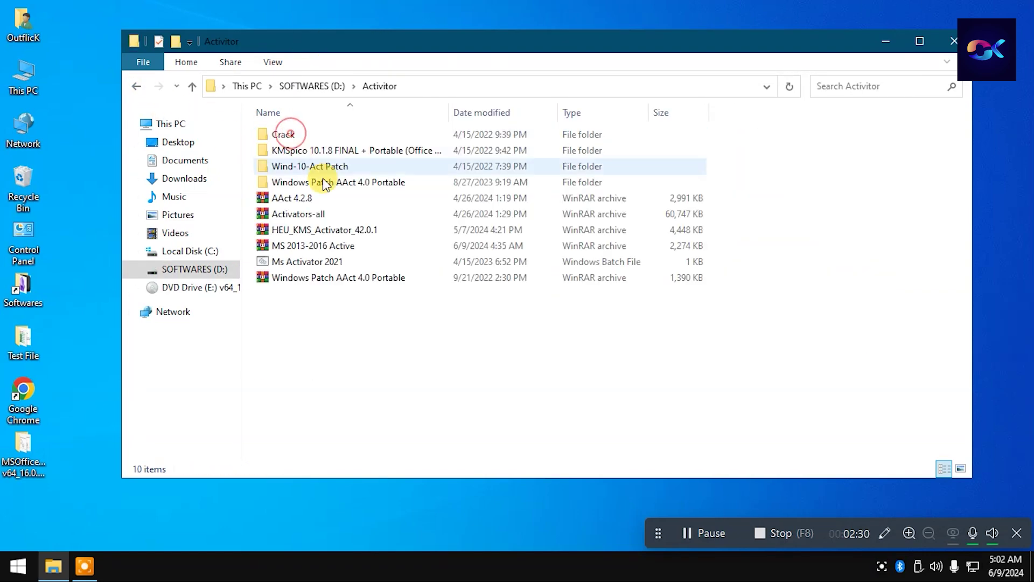
left_click(305, 264)
right_click(306, 263)
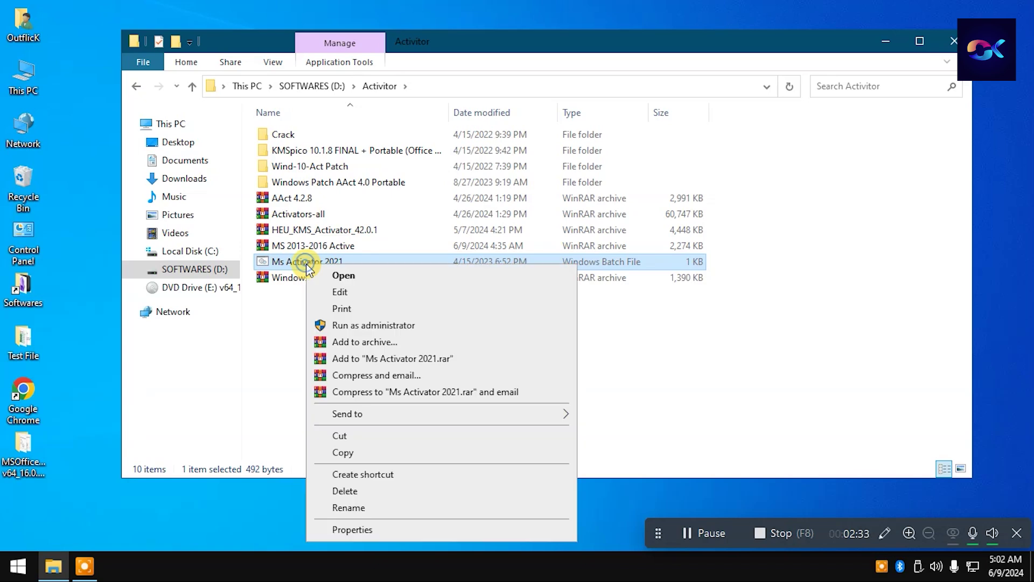
left_click(354, 327)
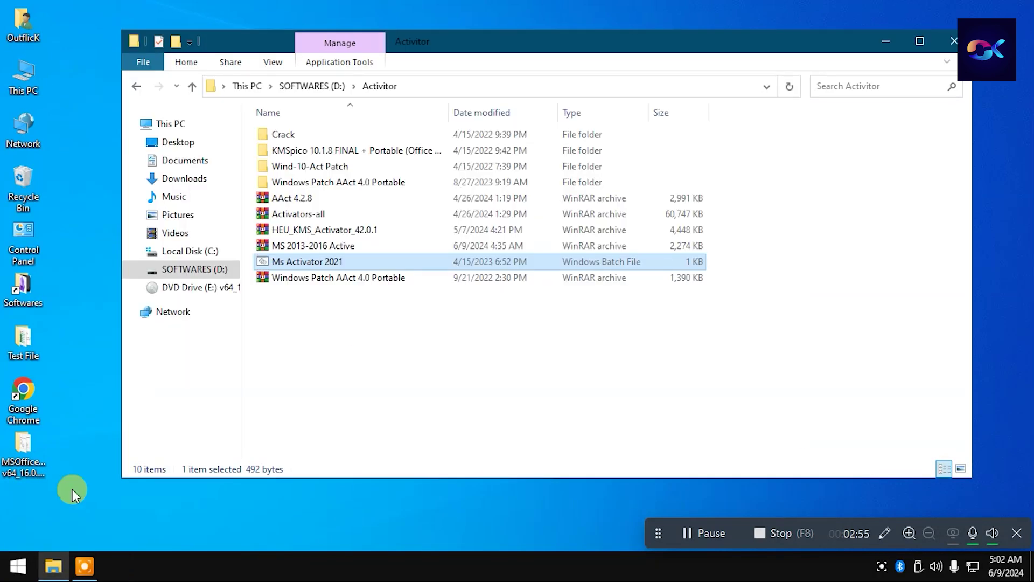
left_click(18, 565)
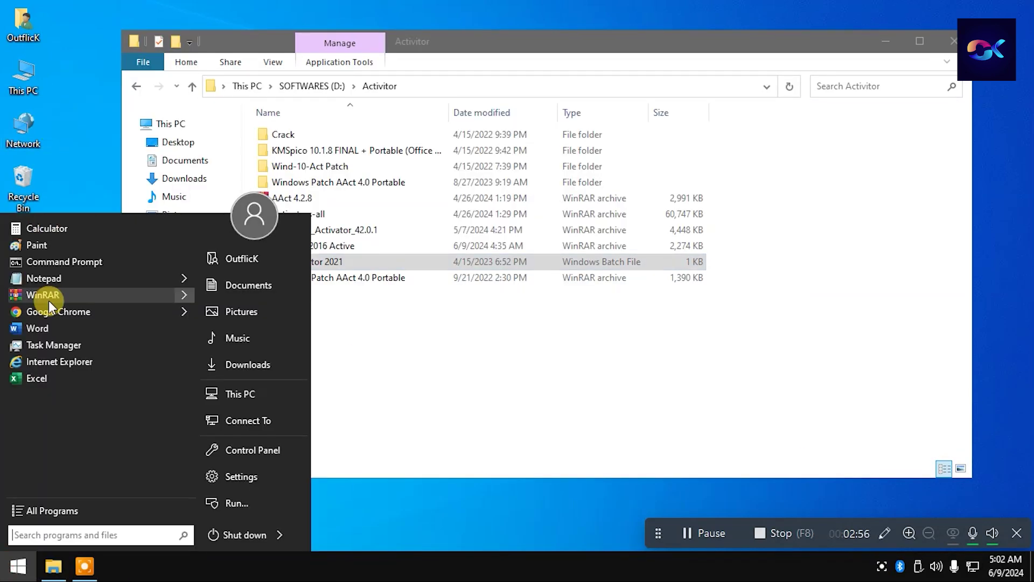
Launch Word and disable Office updates from the Account page's update options
left_click(41, 326)
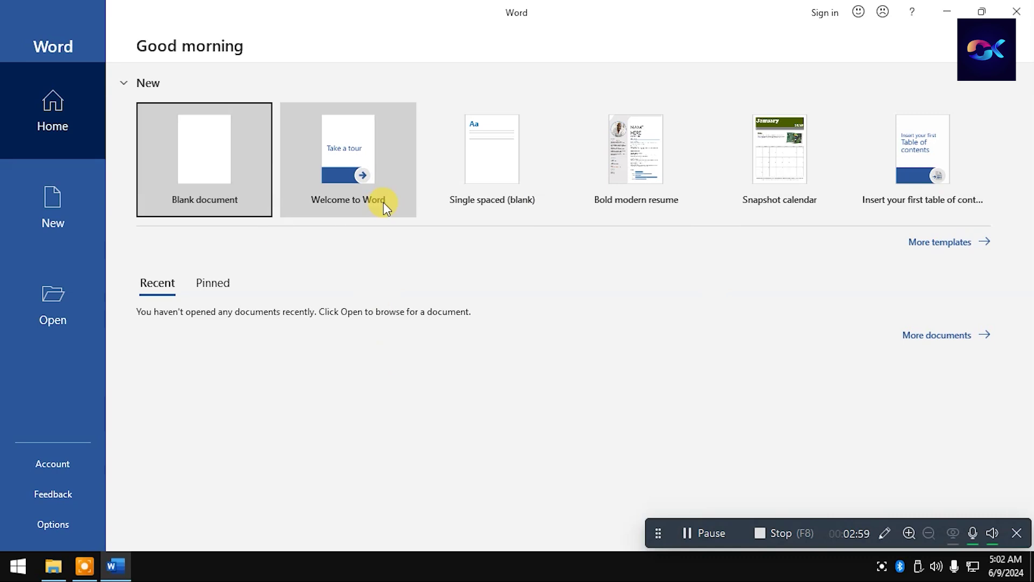
left_click(53, 463)
left_click(505, 333)
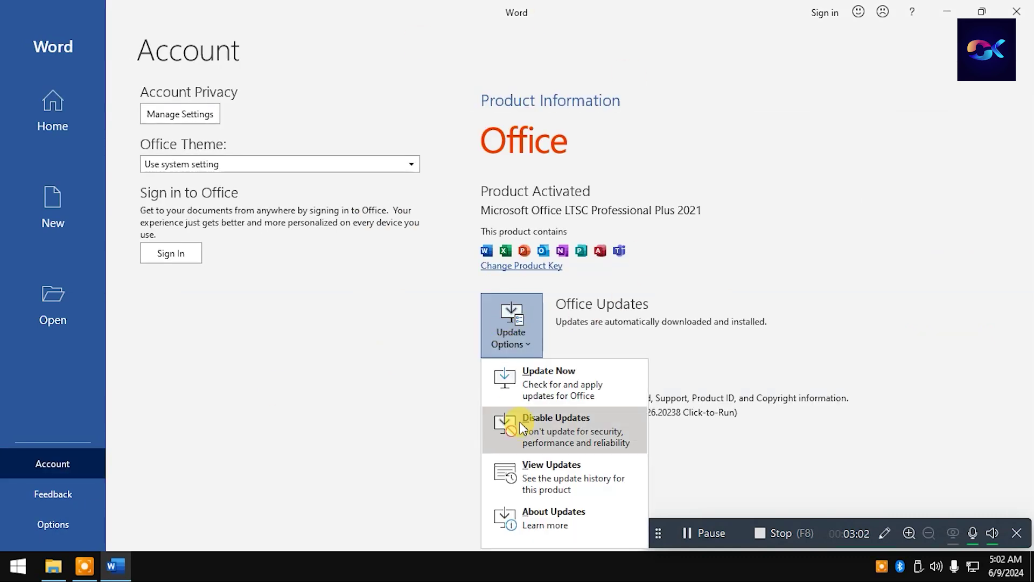
left_click(513, 426)
Outline the Office Updates panel in red, then close Word
left_click(884, 533)
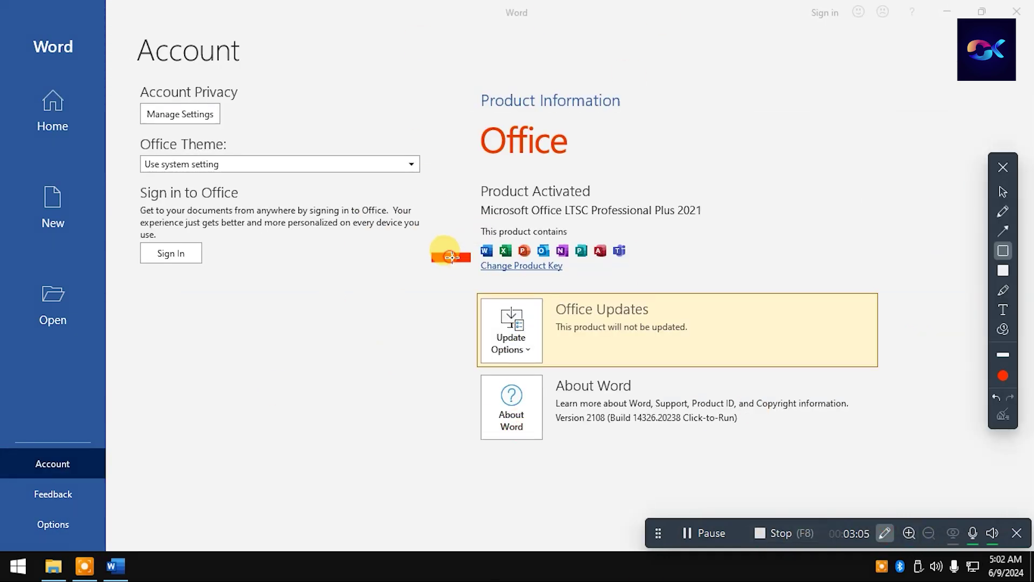
mouse_move(447, 254)
left_mouse_down()
mouse_move(877, 422)
mouse_move(906, 397)
left_mouse_up()
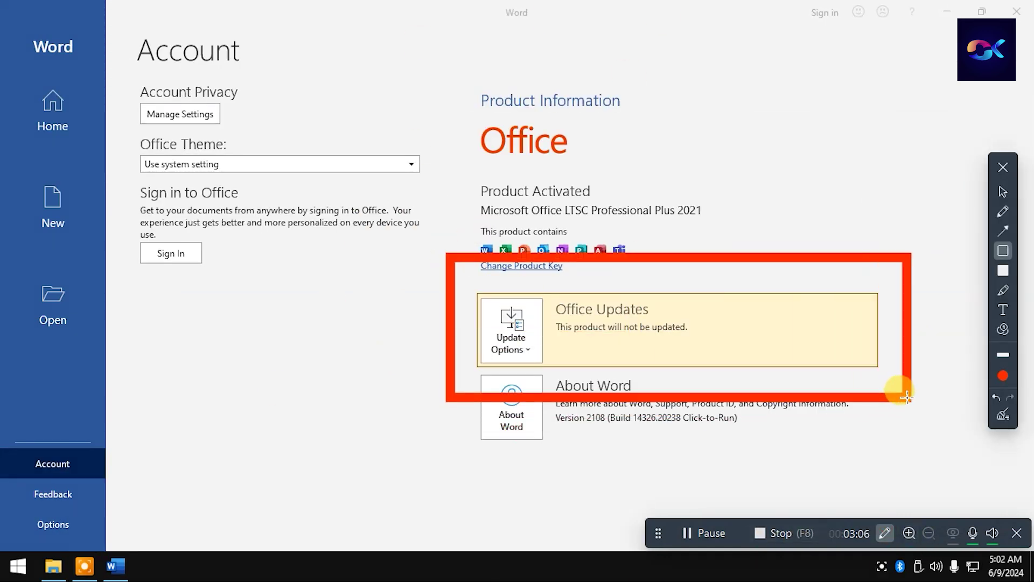
left_click(1003, 414)
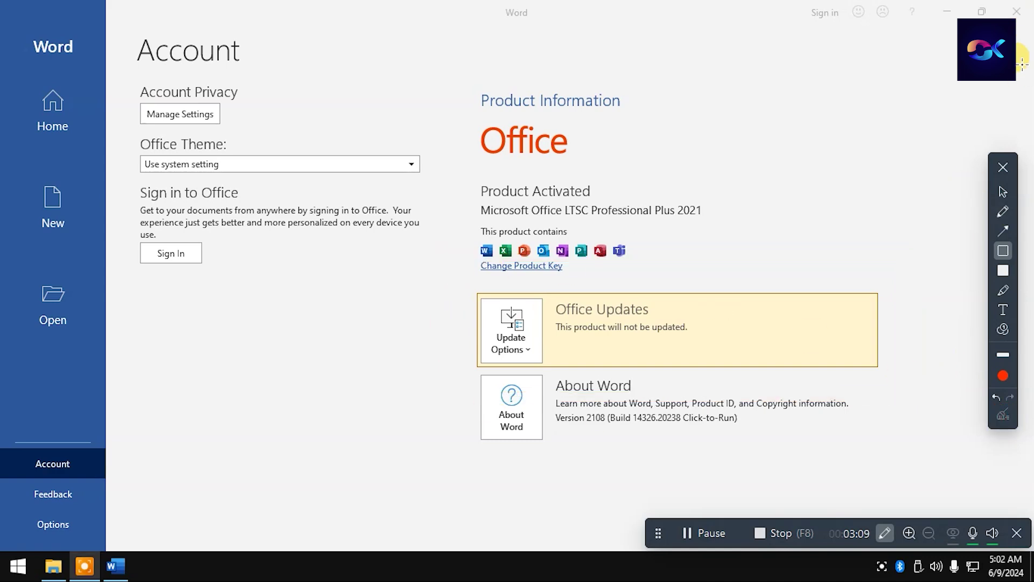
left_click(1003, 167)
left_click(1017, 12)
left_click(18, 566)
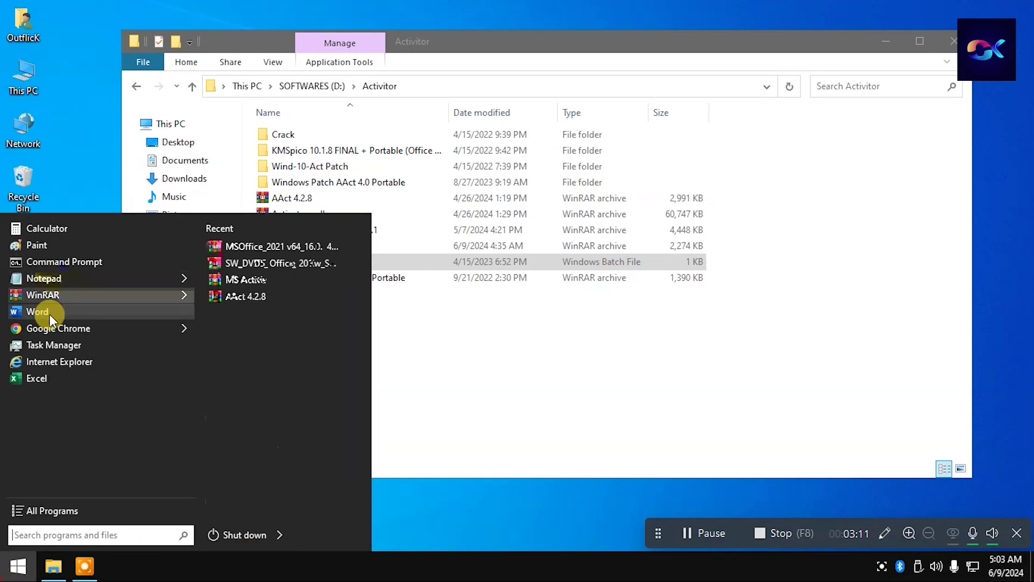
Open a blank Excel workbook, close Excel, and return Explorer to the SOFTWARES drive root
left_click(35, 378)
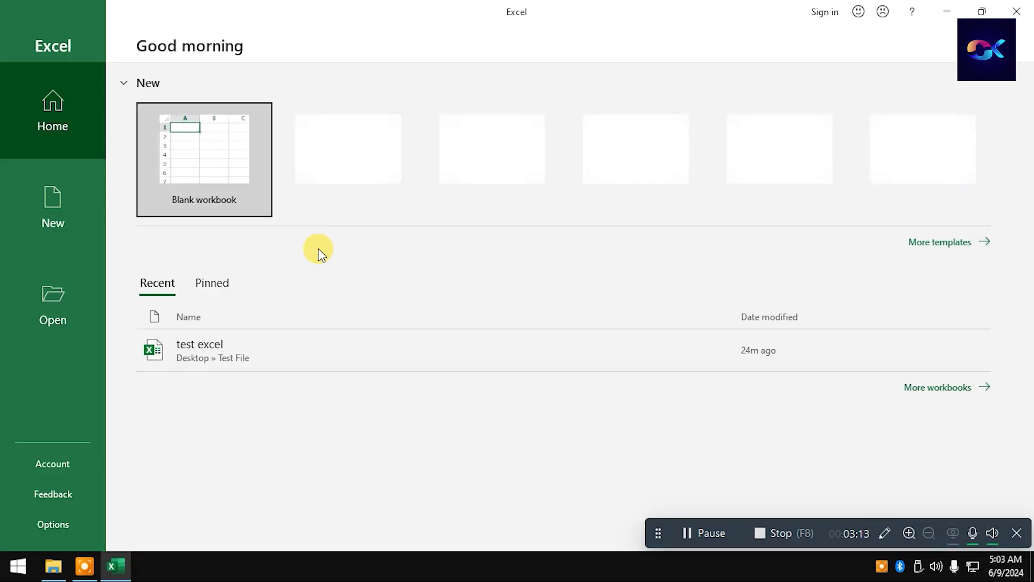
left_click(209, 161)
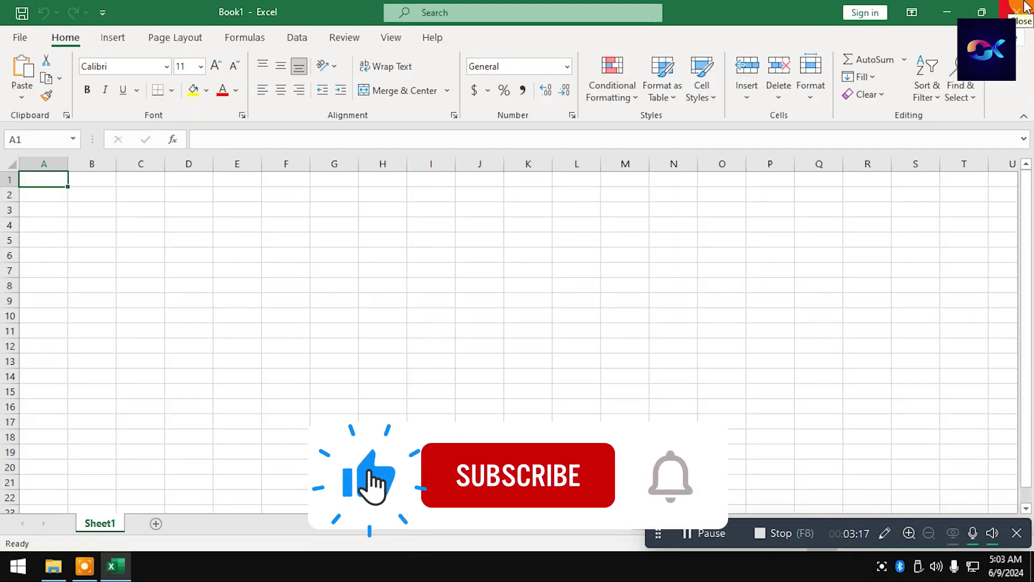
left_click(1025, 7)
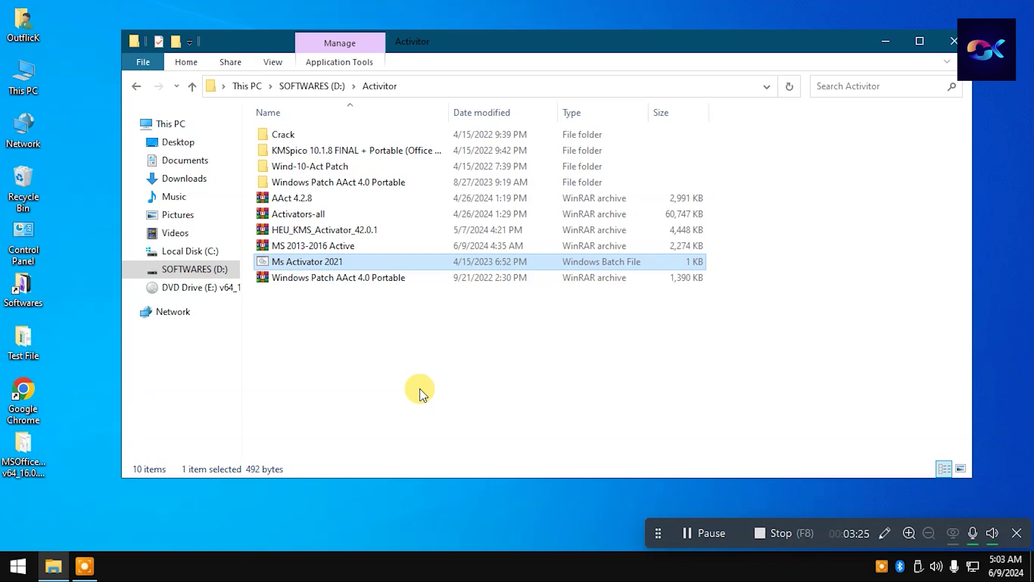
left_click(139, 88)
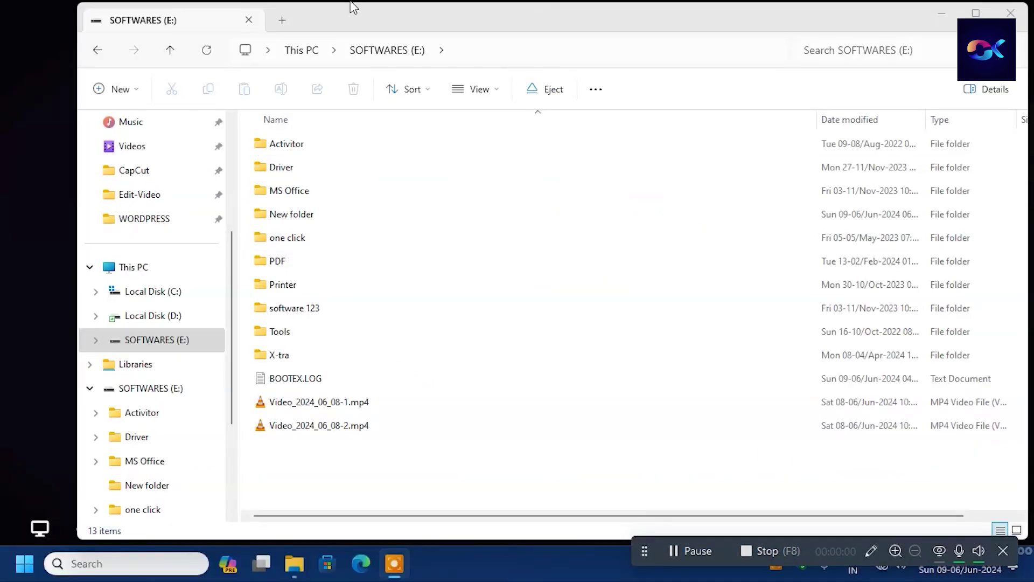
Rearrange the Explorer window and open MS Office > office365_Version_2312_Build_17126.20126
left_click(81, 12)
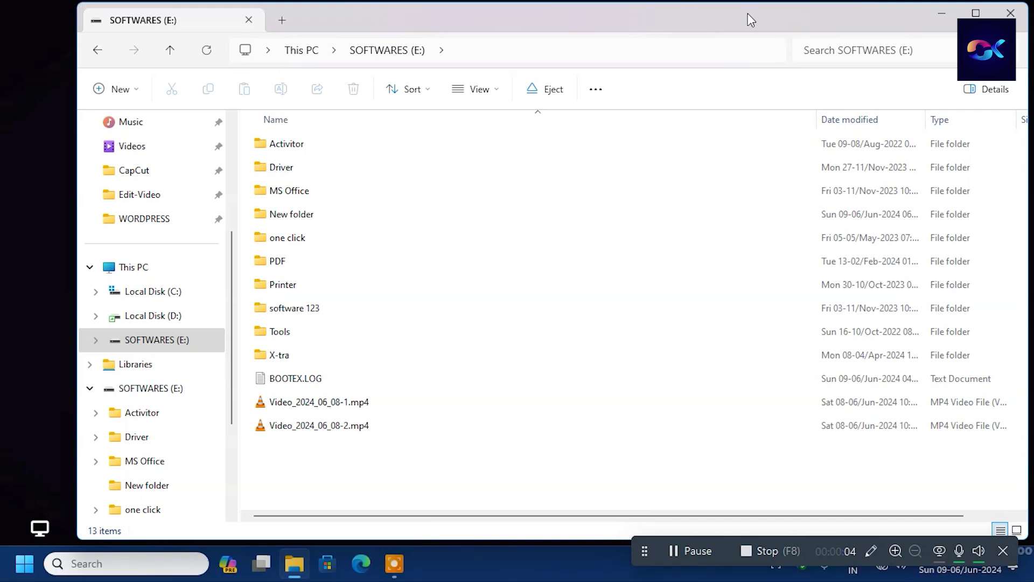
left_click_drag(751, 20, 720, 28)
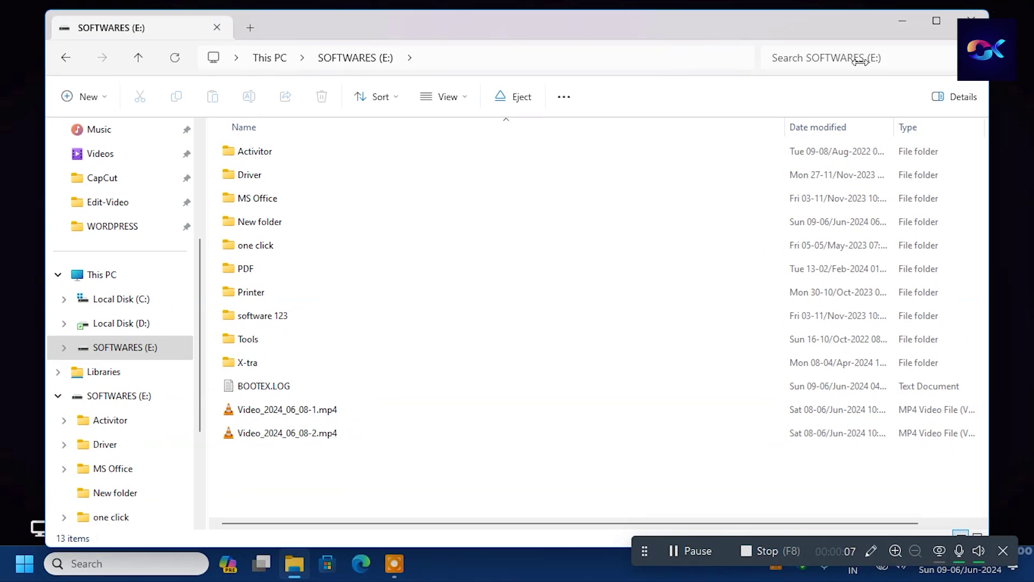
left_click_drag(860, 61, 721, 60)
left_click_drag(429, 13, 546, 64)
scroll(476, 305, "right", 3)
scroll(476, 305, "left", 3)
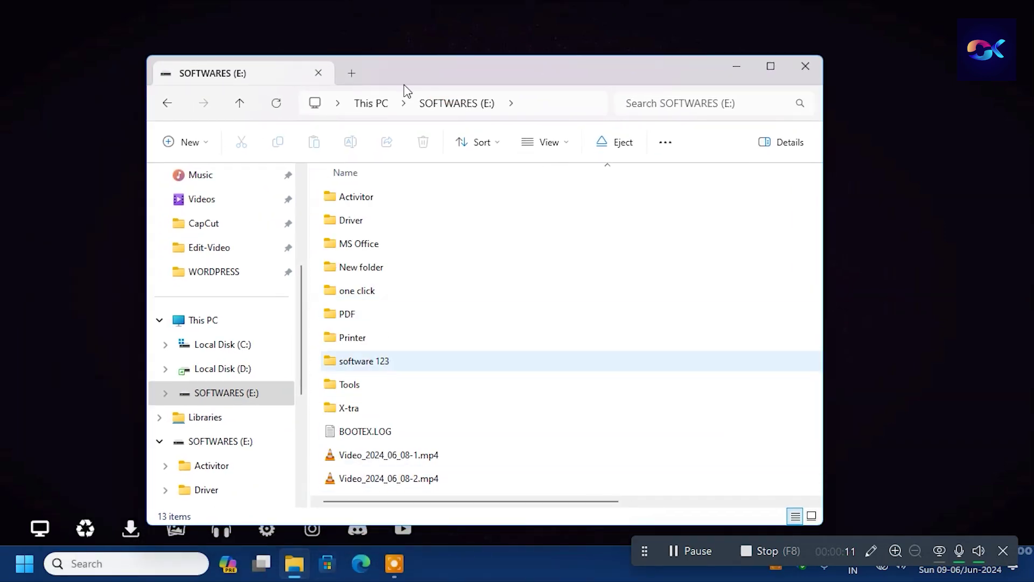
double_click(372, 243)
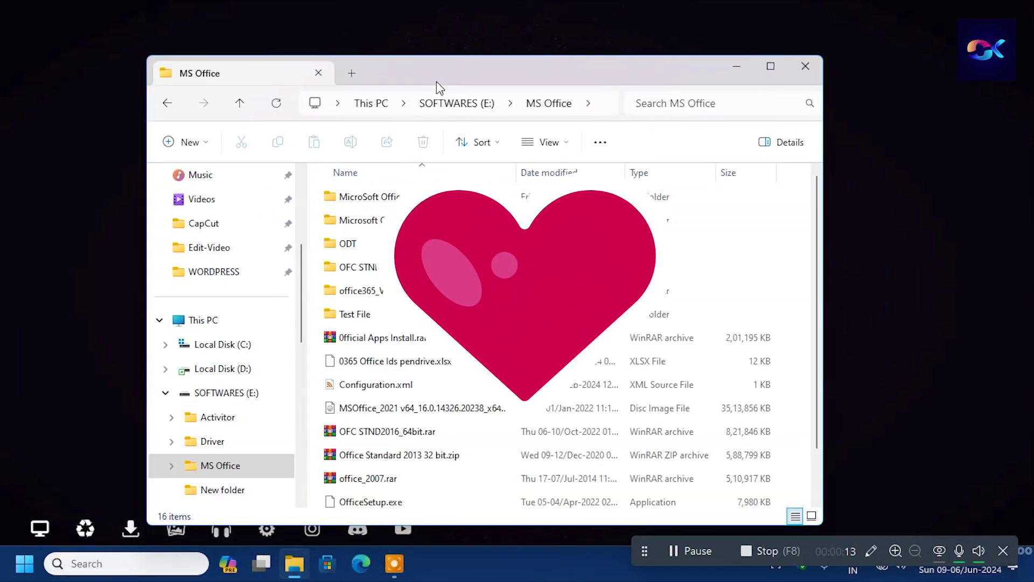
left_click_drag(377, 75, 455, 52)
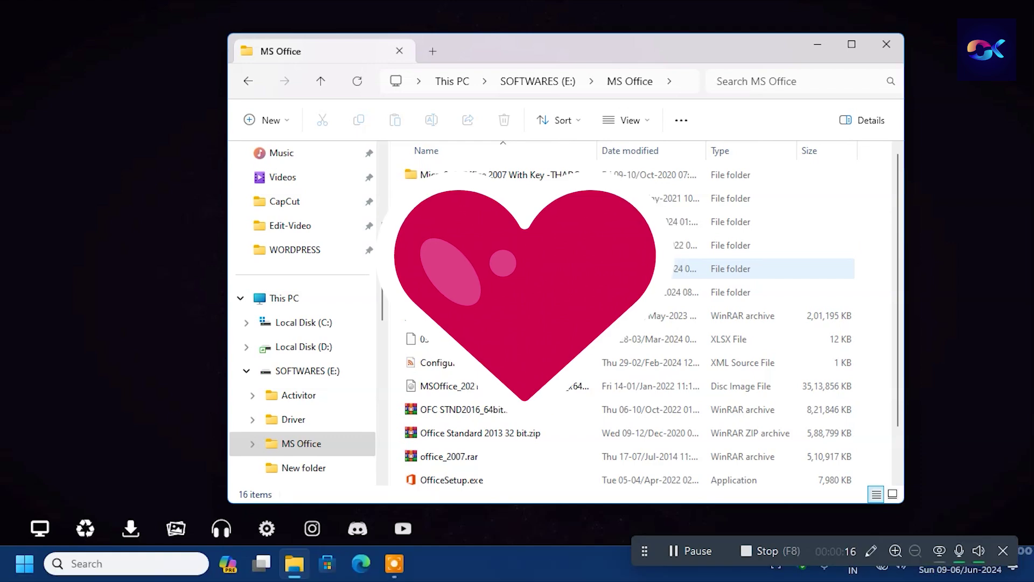
double_click(538, 268)
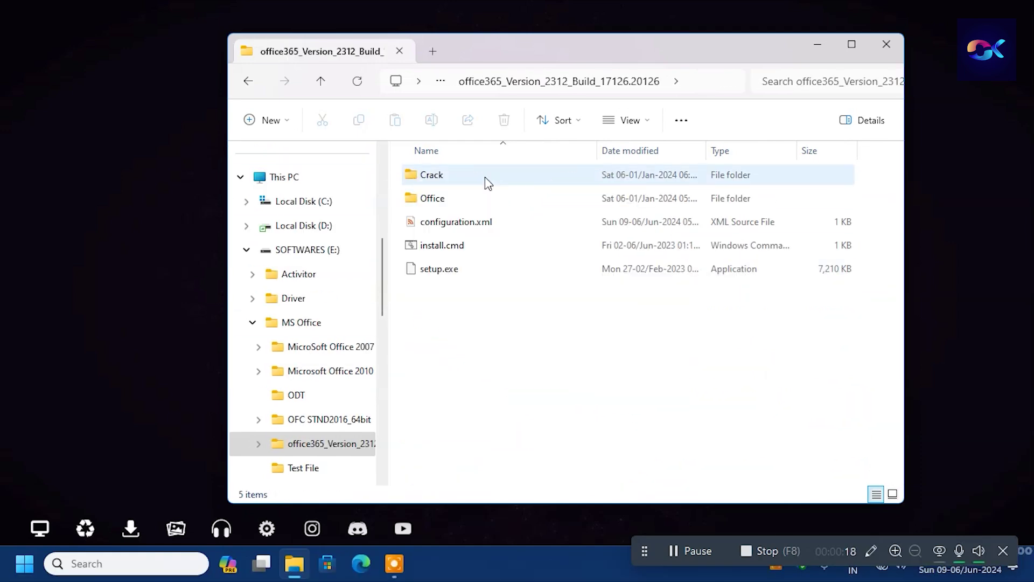
Choose another app to open configuration.xml with
left_click(481, 223)
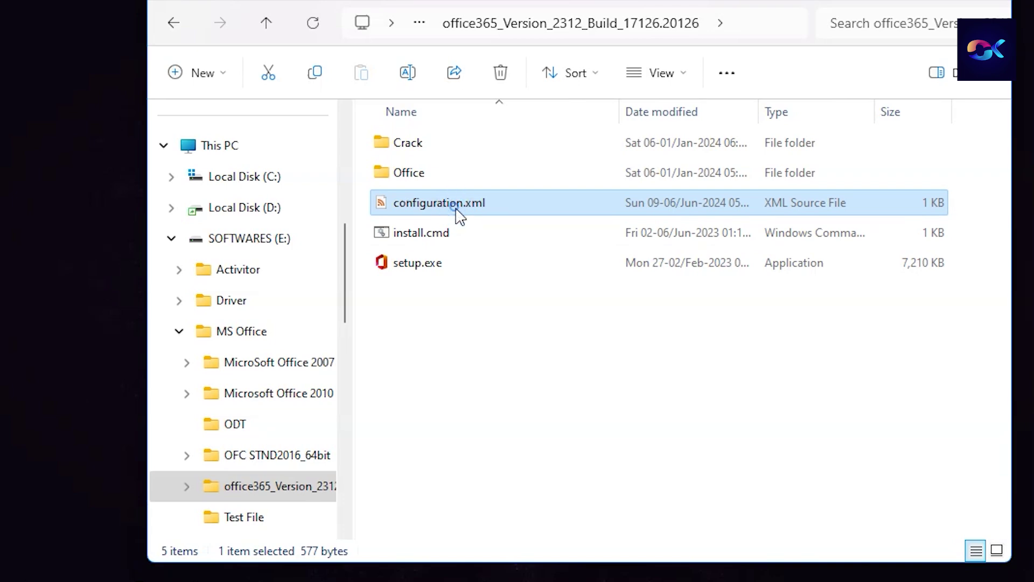
right_click(459, 215)
mouse_move(582, 277)
left_click(822, 420)
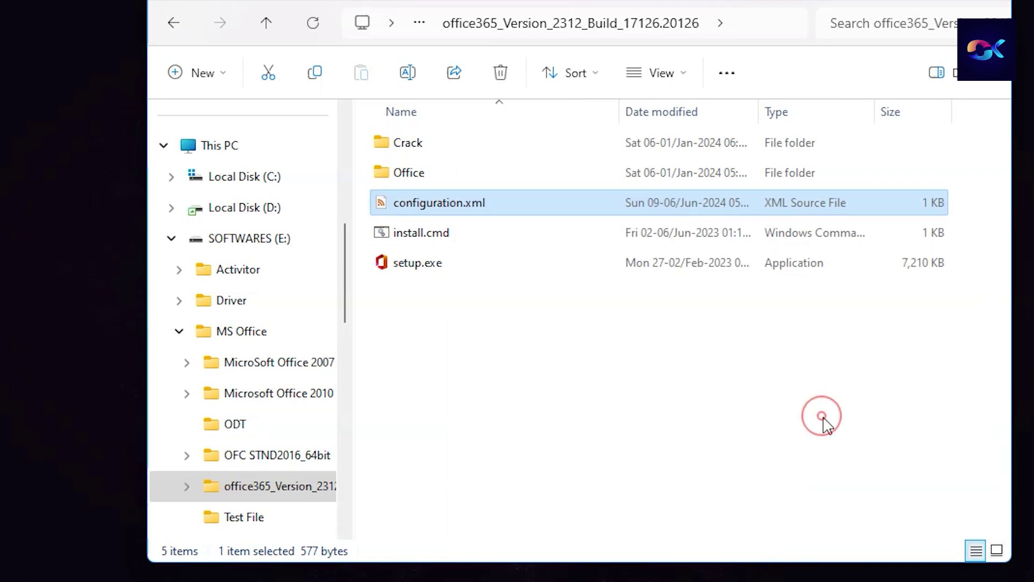
Open configuration.xml in Notepad and delete the Excel ExcludeApp line
scroll(478, 215, "down", 5)
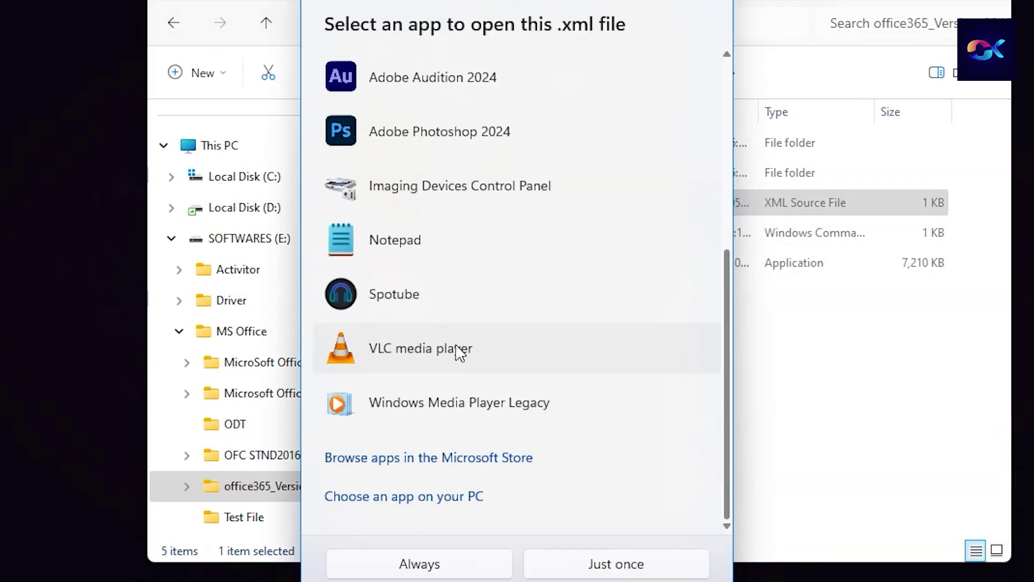
left_click(592, 557)
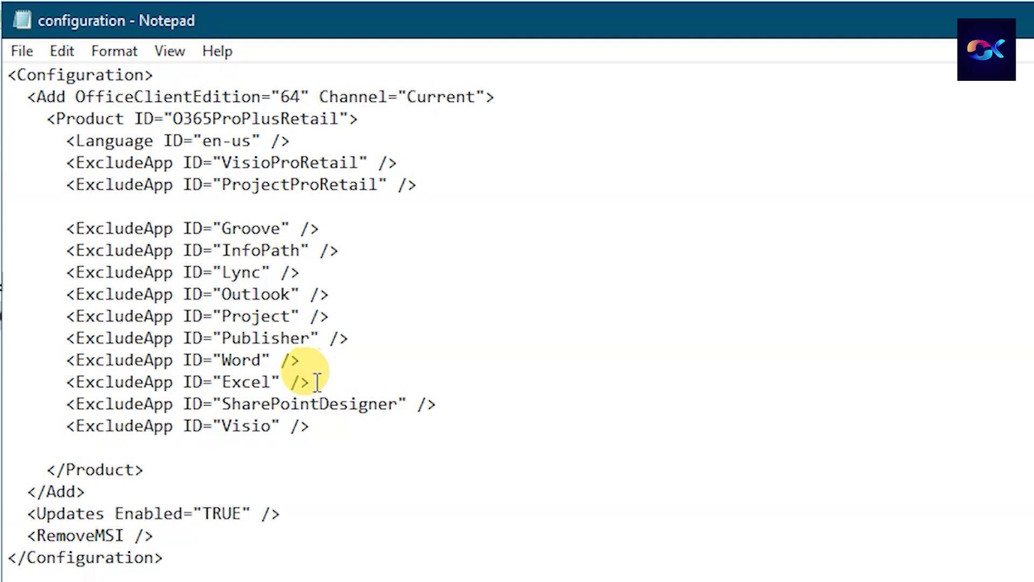
left_click_drag(311, 381, 4, 337)
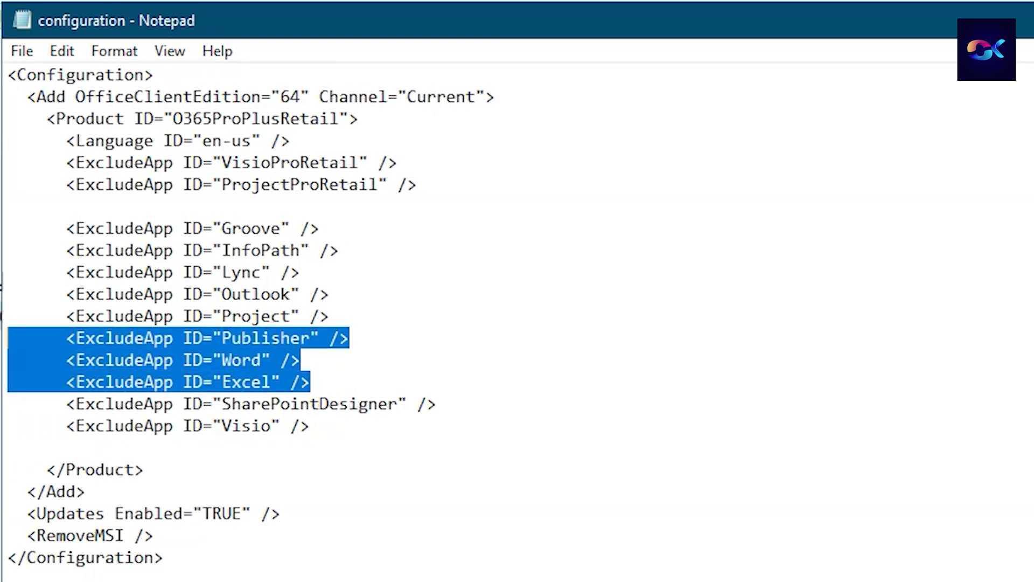
left_click(336, 382)
left_click_drag(336, 382, 4, 382)
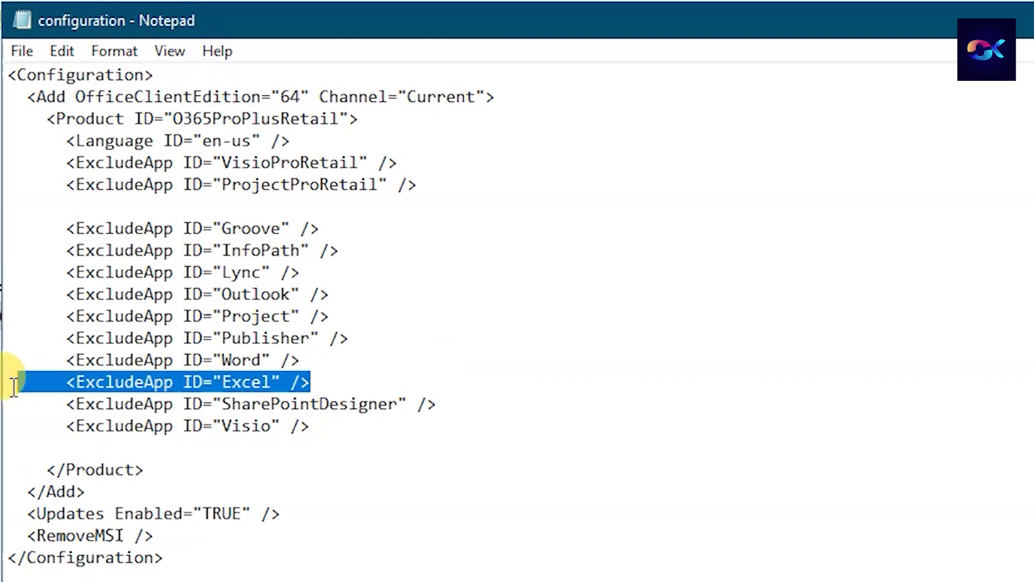
key("Delete")
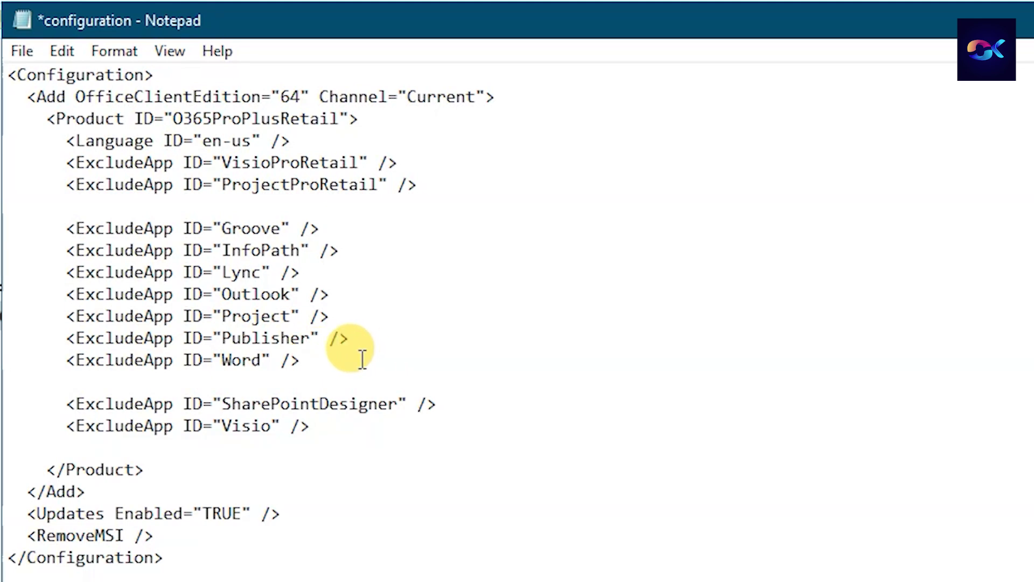
Delete the Word and Publisher ExcludeApp lines and save the file
left_click_drag(357, 359, 4, 359)
key("Delete")
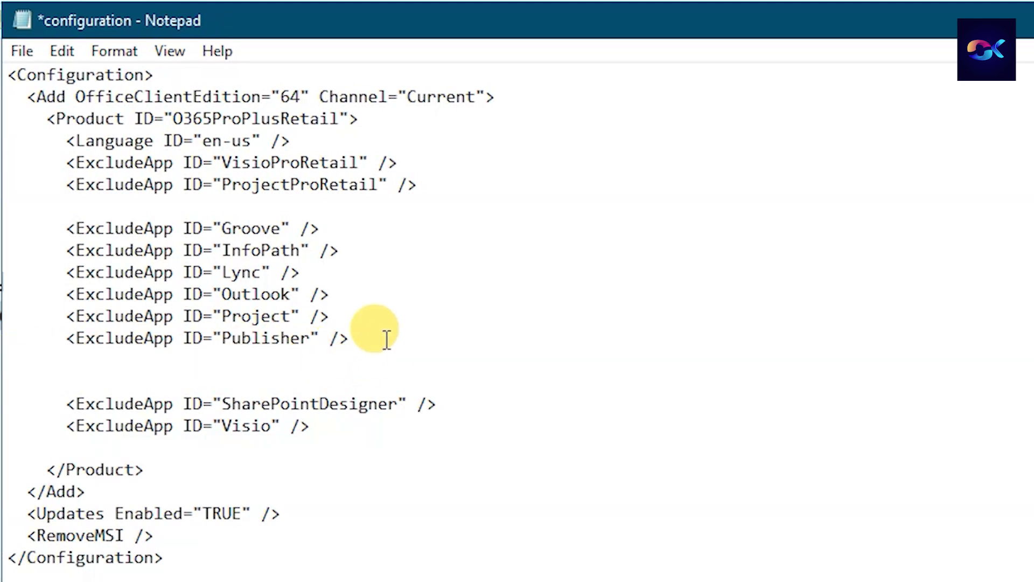
left_click_drag(381, 337, 4, 337)
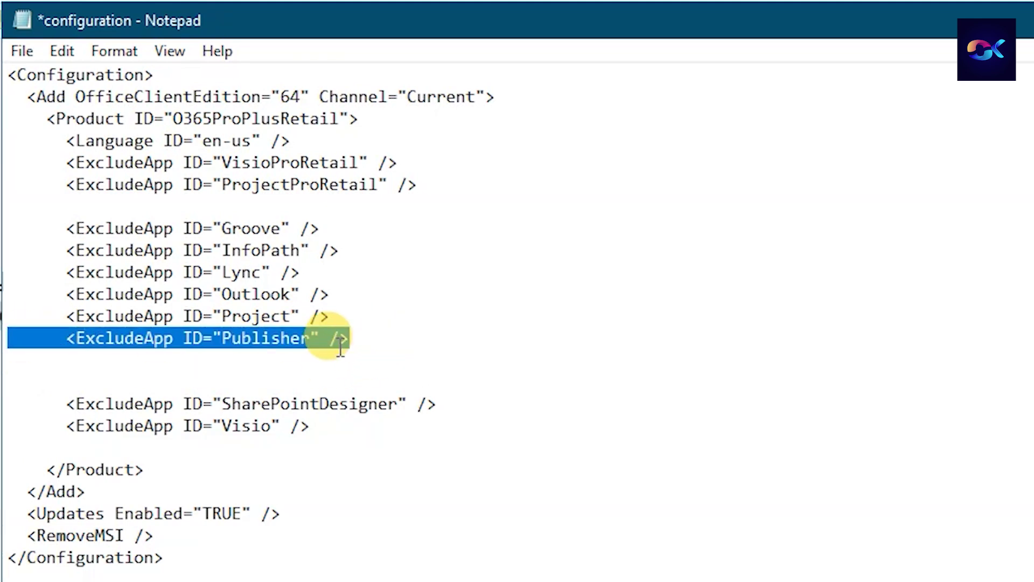
key("Delete")
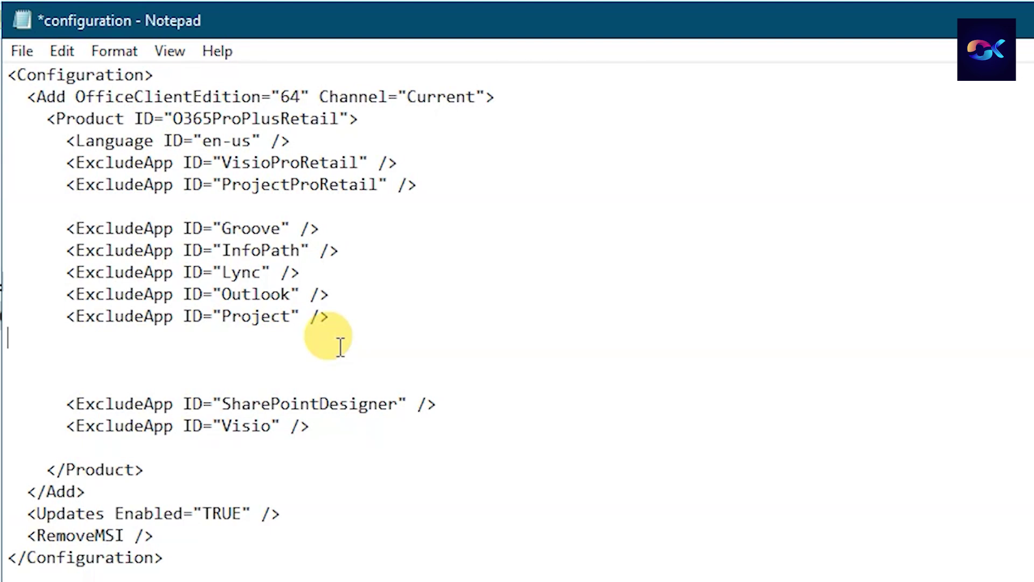
left_click(27, 54)
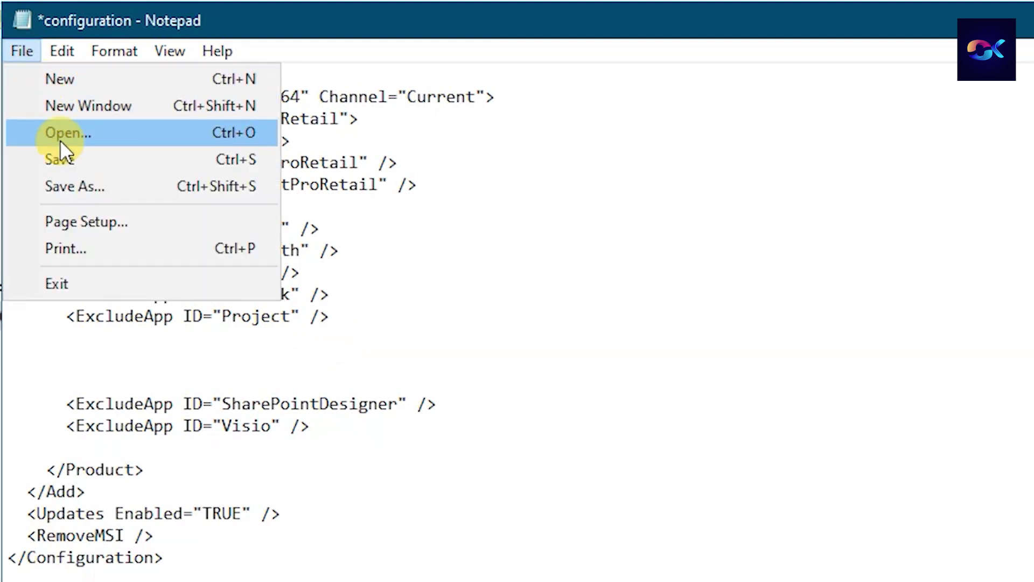
left_click(63, 159)
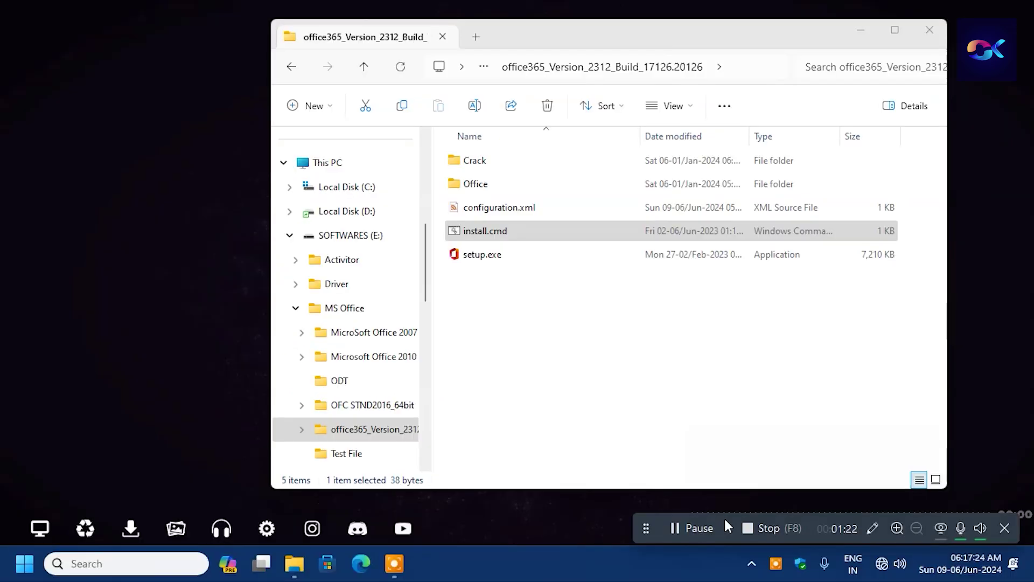
Run install.cmd to launch setup.exe /configure configuration.xml and follow the setup windows
left_click(528, 232)
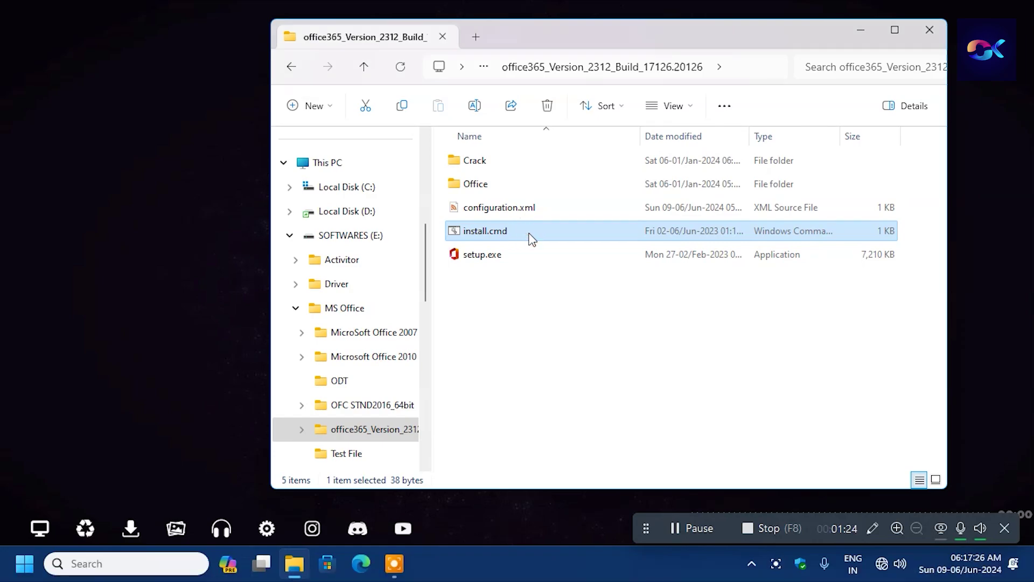
double_click(531, 236)
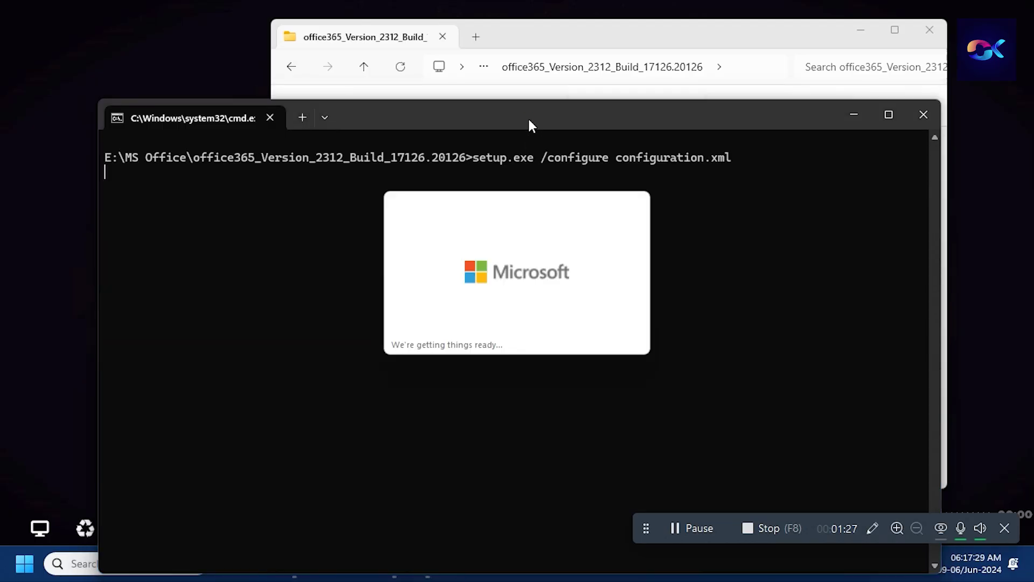
left_click_drag(529, 121, 536, 34)
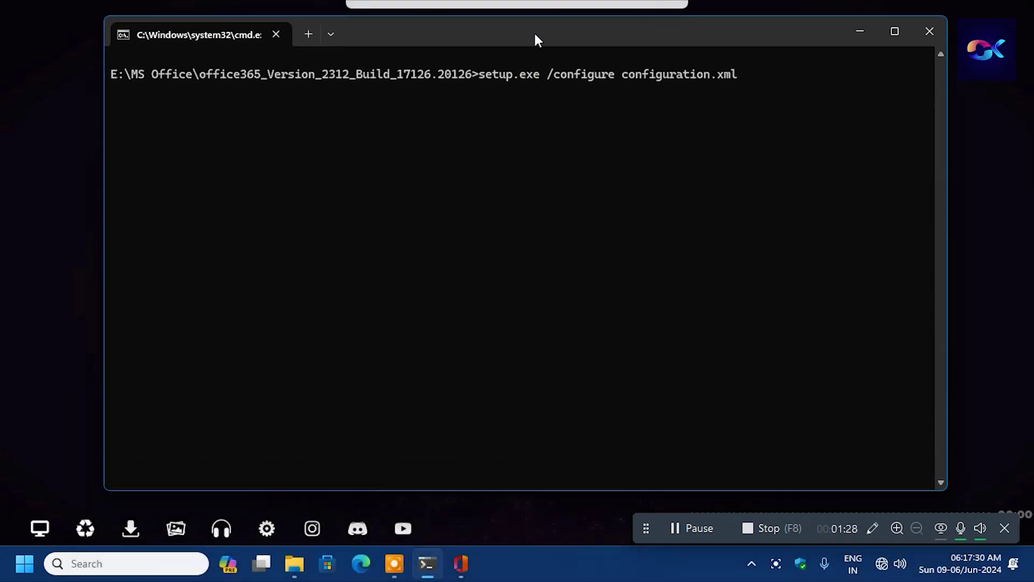
left_click(466, 574)
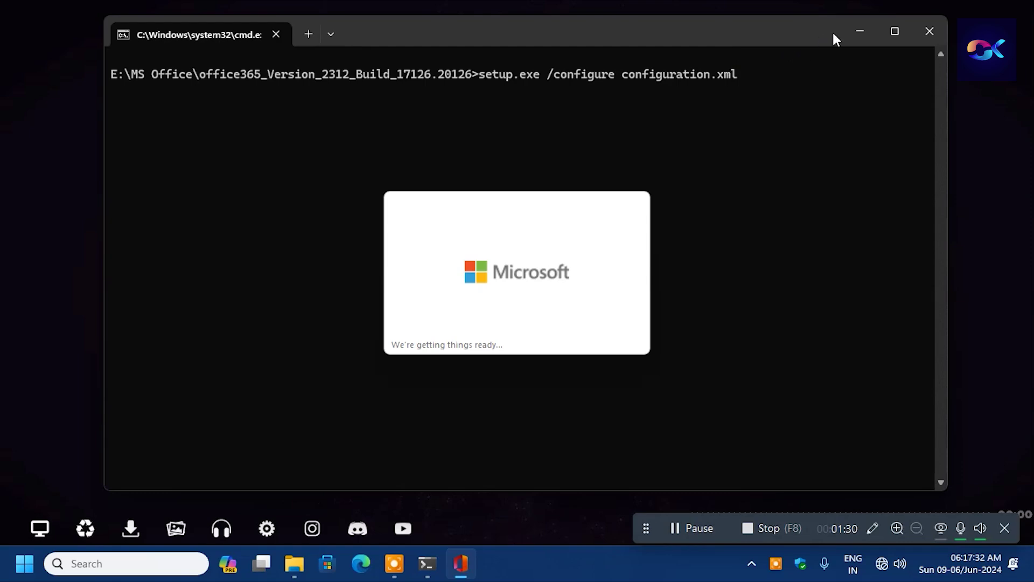
left_click(853, 32)
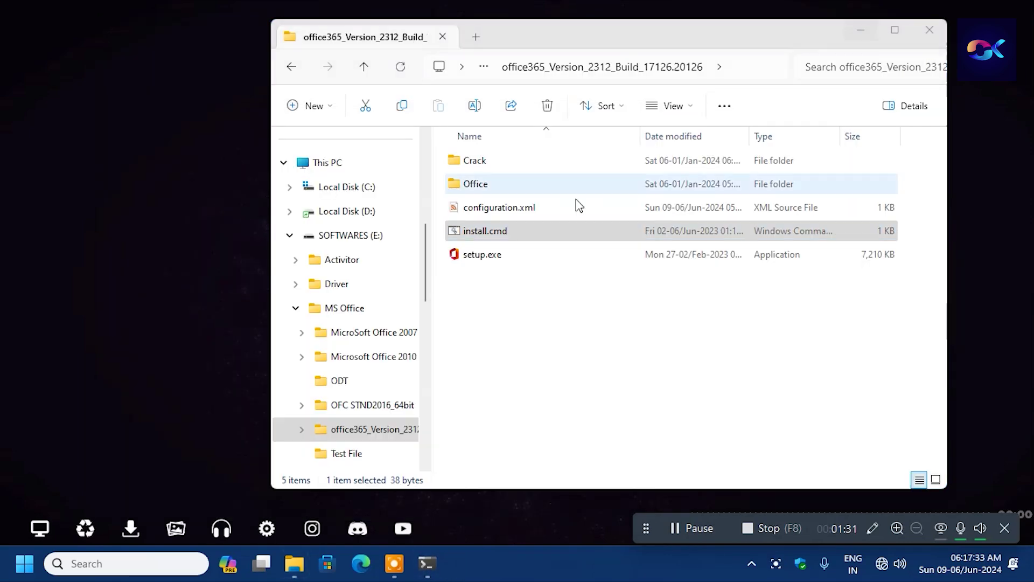
left_click(439, 569)
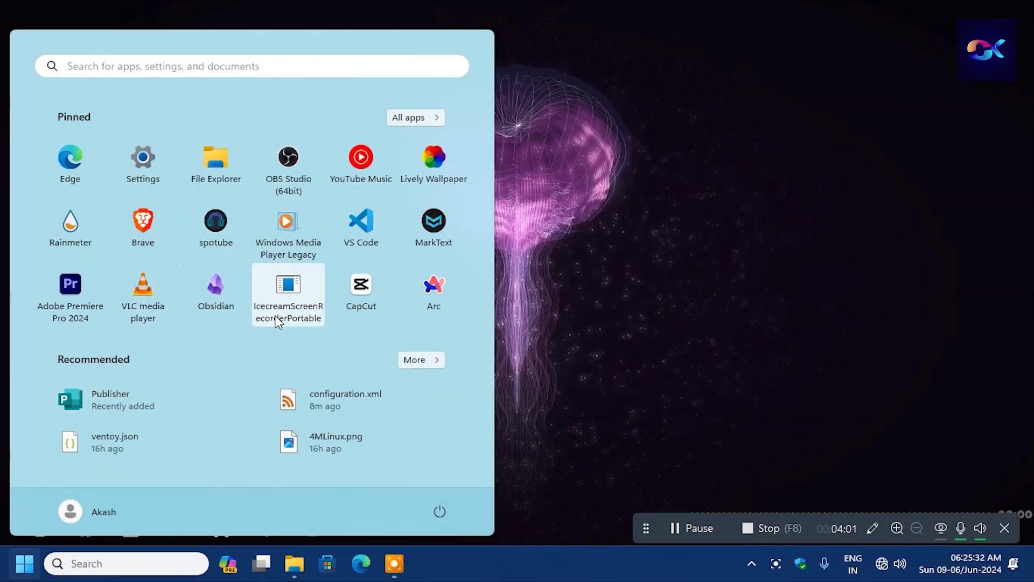
Launch Word from search and close the product key prompt without entering a key
type("word")
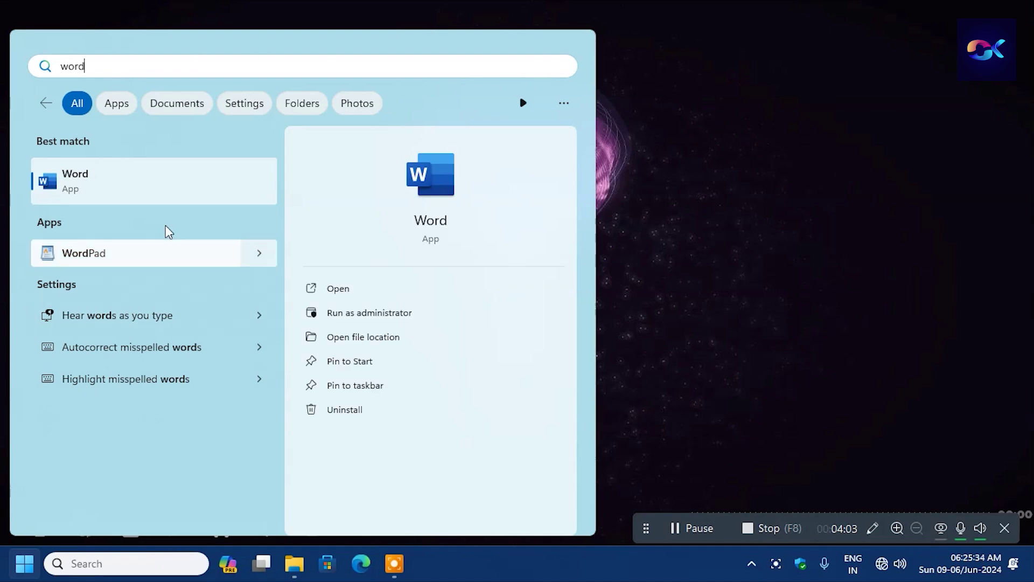
left_click(140, 168)
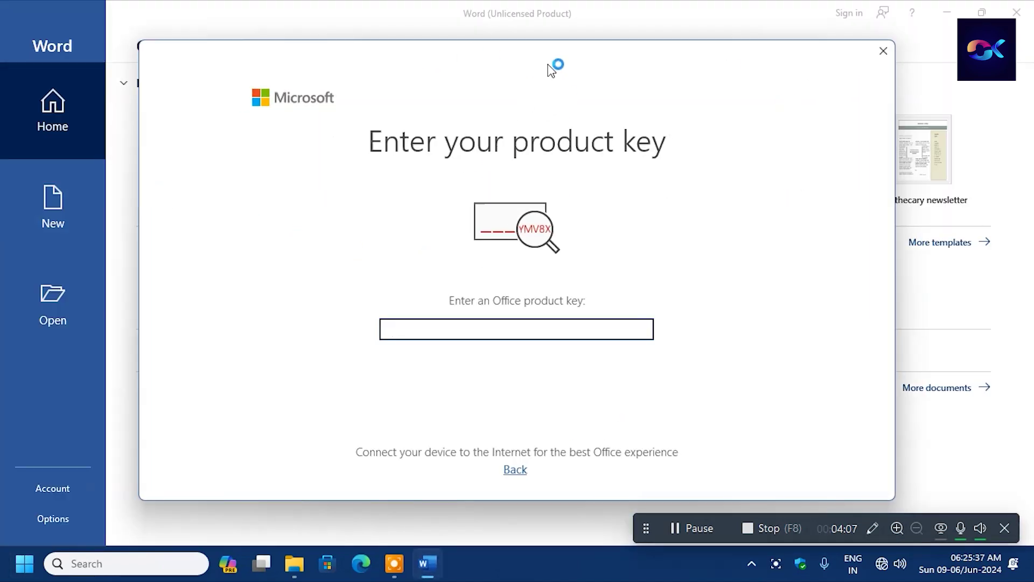
left_click_drag(550, 64, 550, 48)
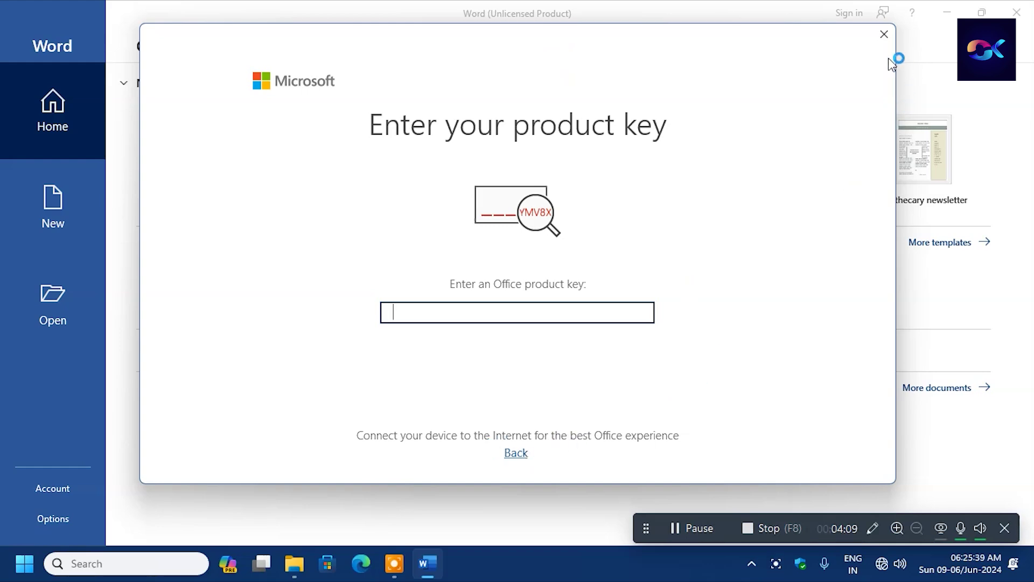
left_click(882, 37)
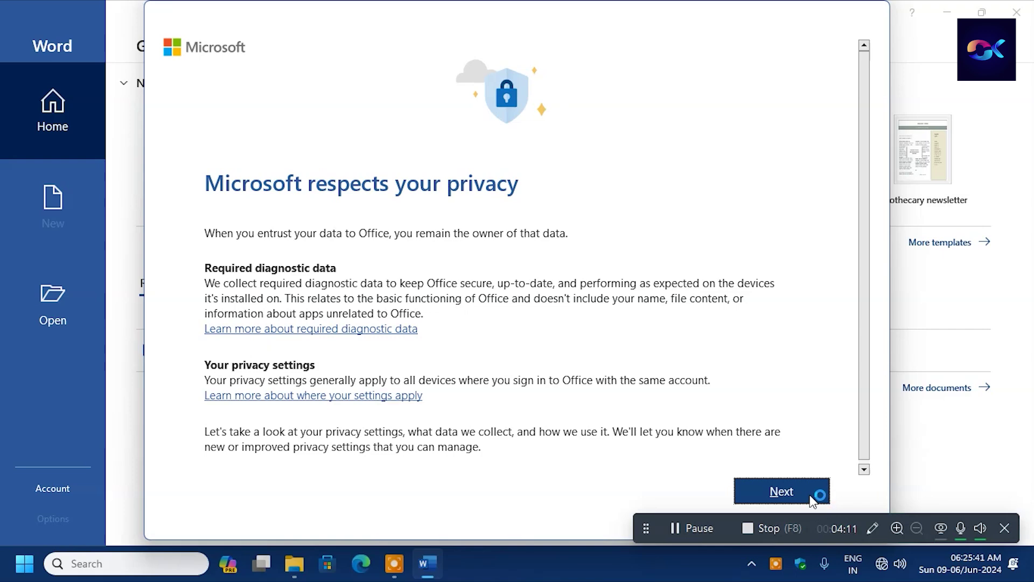
Pass the privacy notice, decline optional diagnostic data, and view the Account license status
left_click(812, 498)
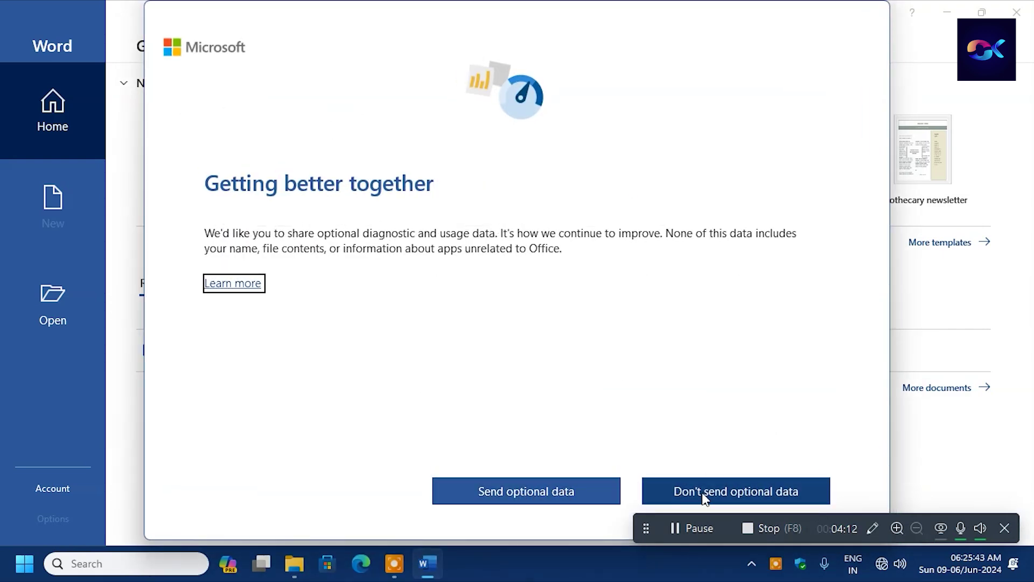
left_click(727, 493)
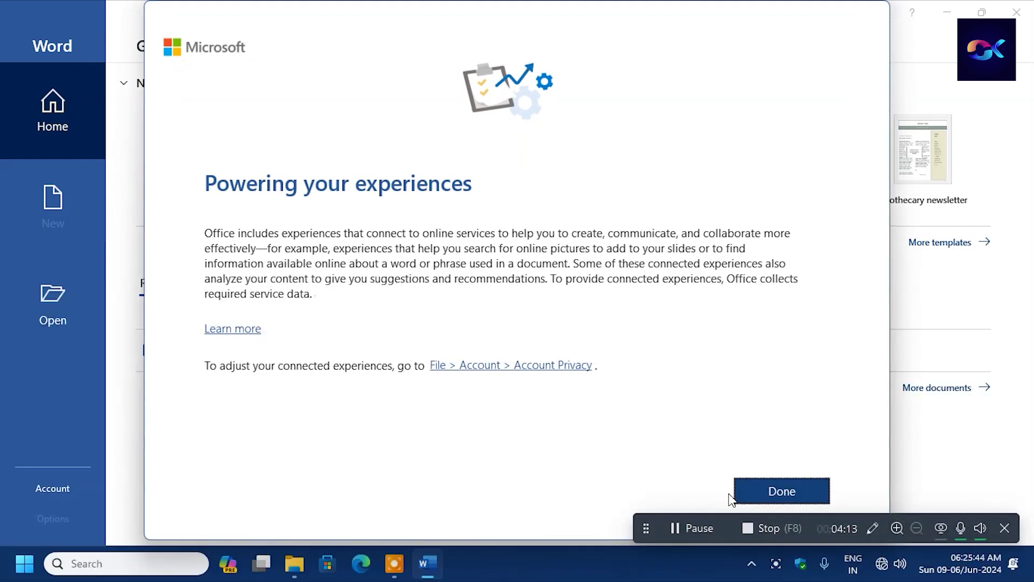
key("Return")
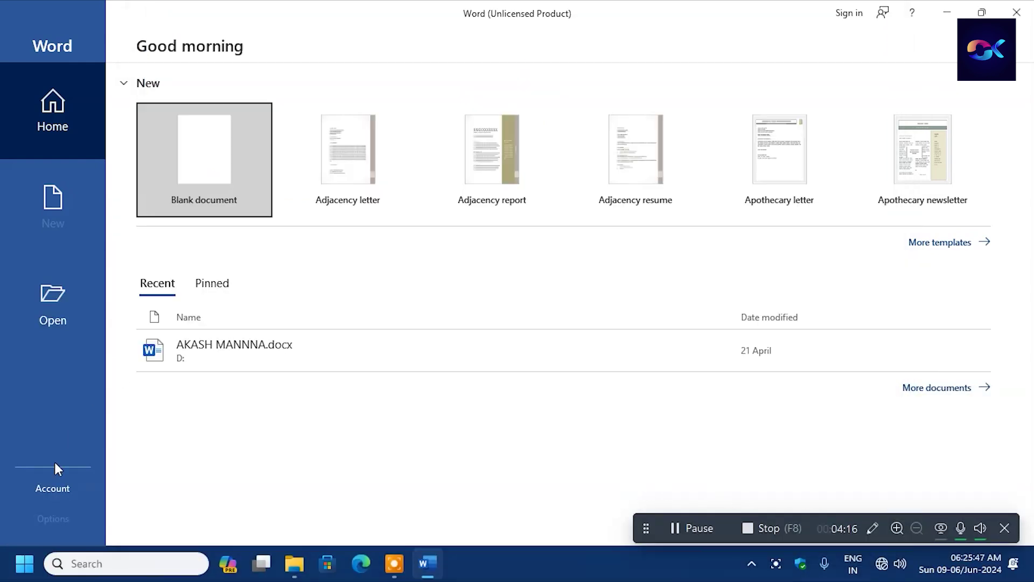
left_click(41, 493)
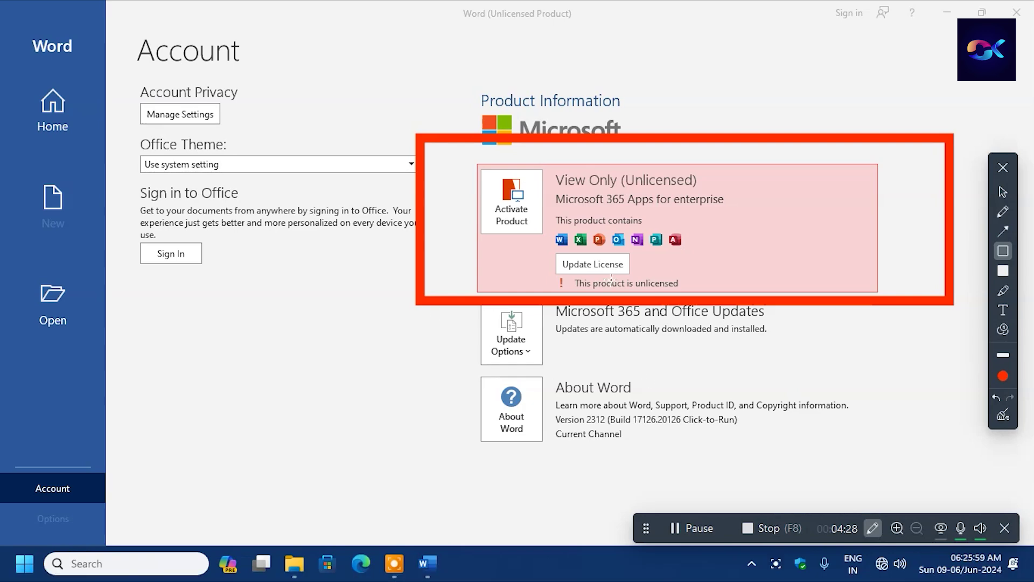
left_click(1002, 415)
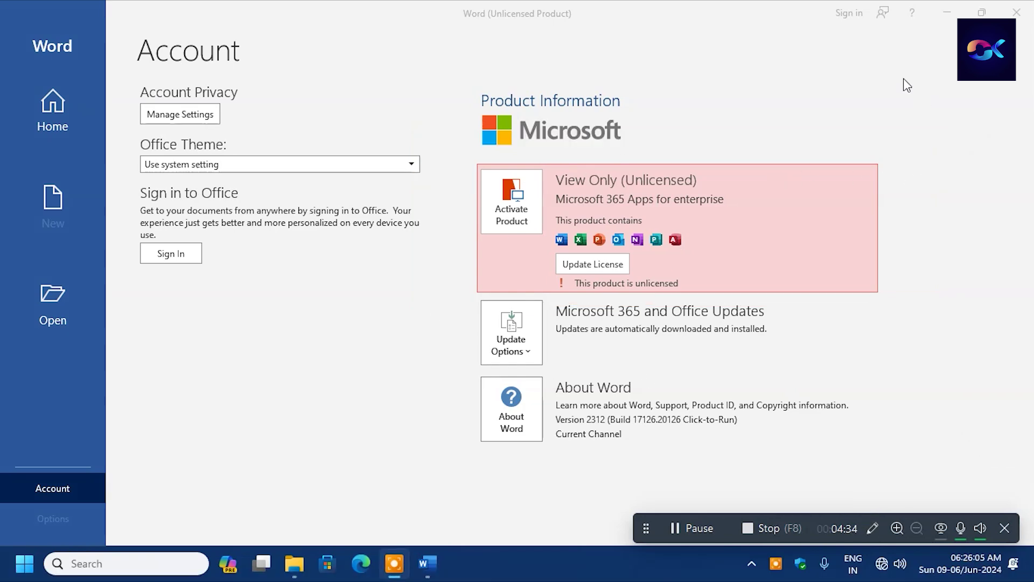
Close Word and open Windows Security's Virus & threat protection settings
left_click(1016, 11)
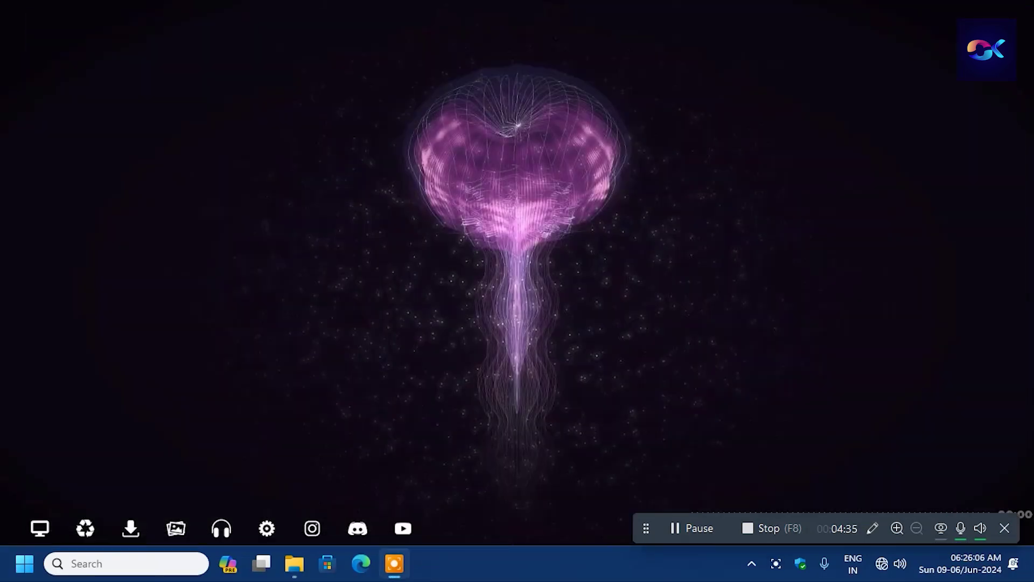
left_click(303, 575)
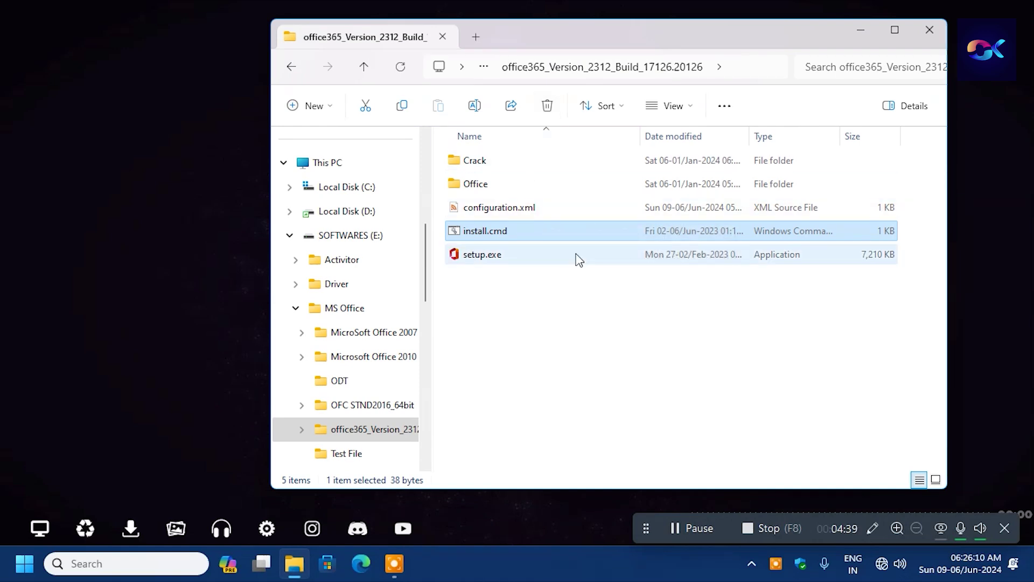
left_click(802, 566)
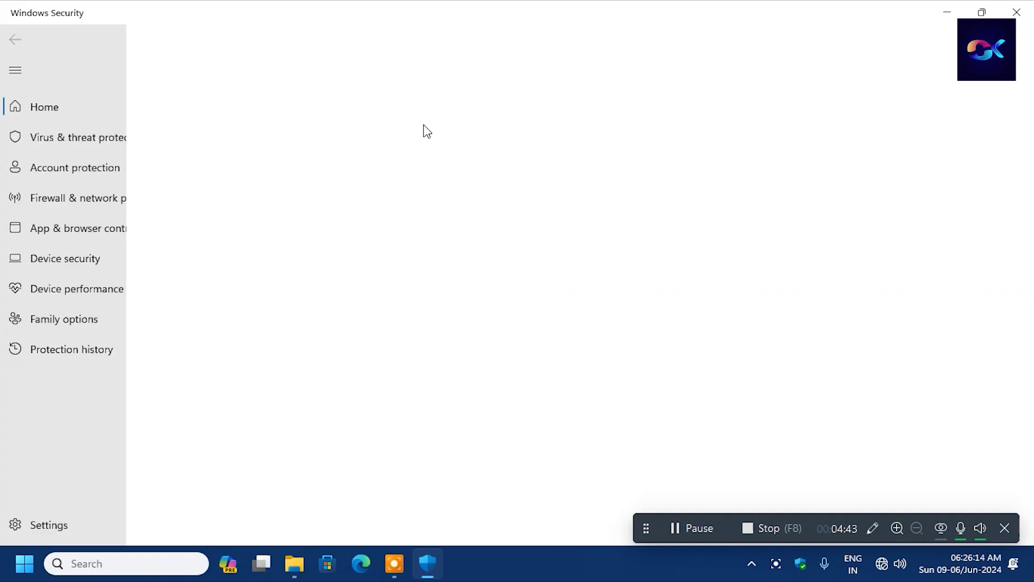
left_click(406, 183)
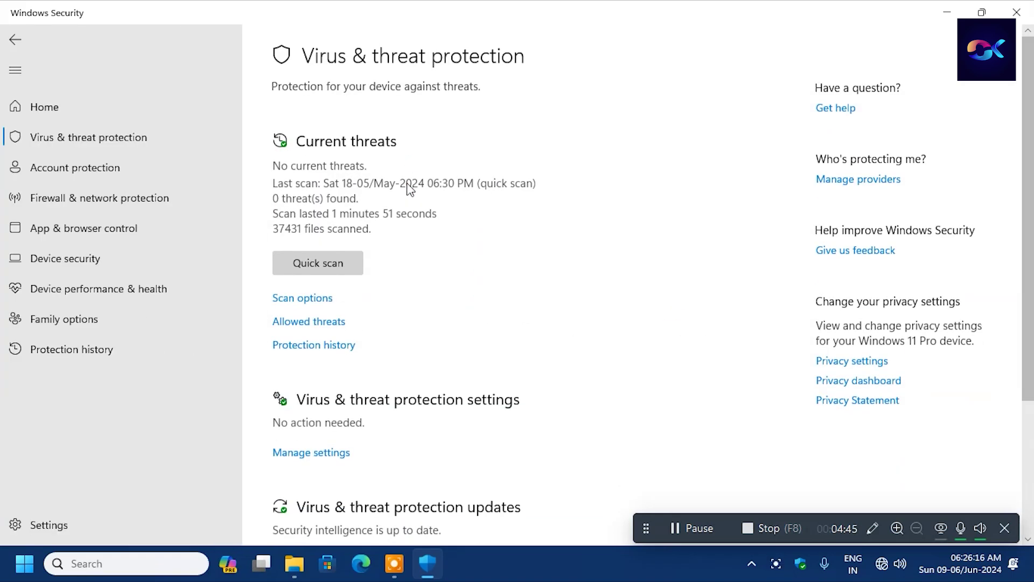
scroll(337, 427, "down", 3)
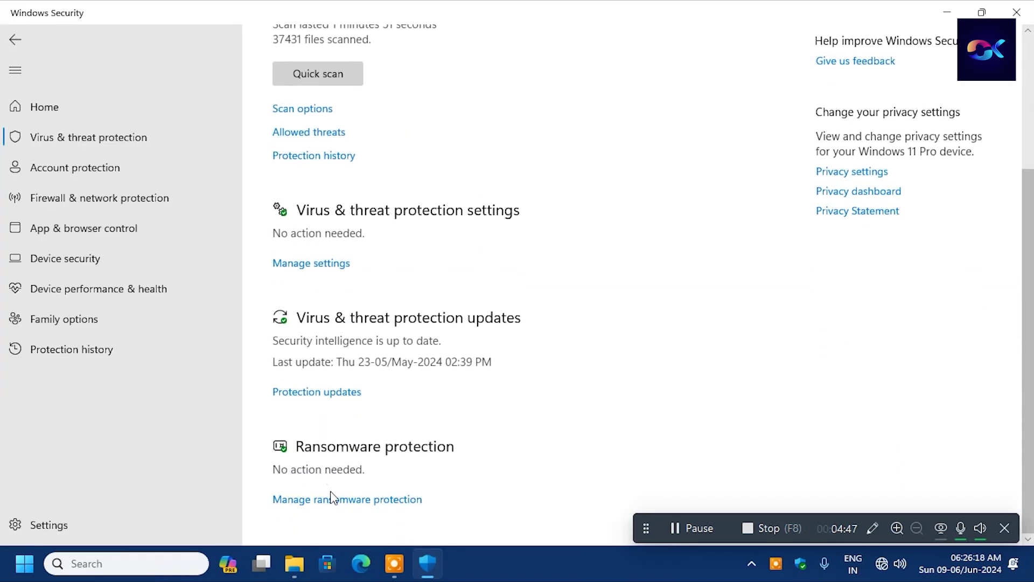
scroll(331, 245, "up", 3)
left_click(311, 345)
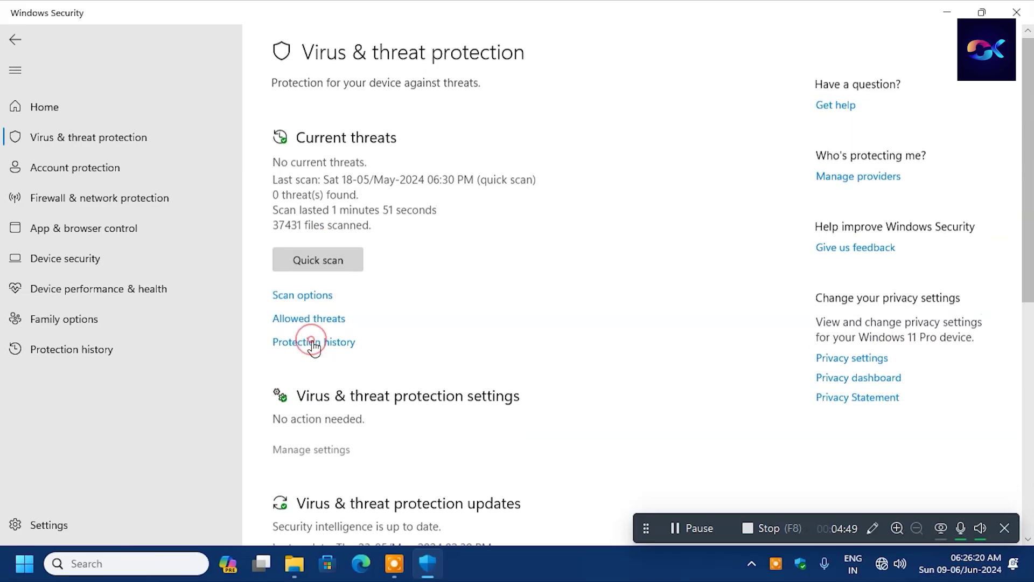
Turn off real-time protection, approve the prompt, and minimise Windows Security
left_click(285, 238)
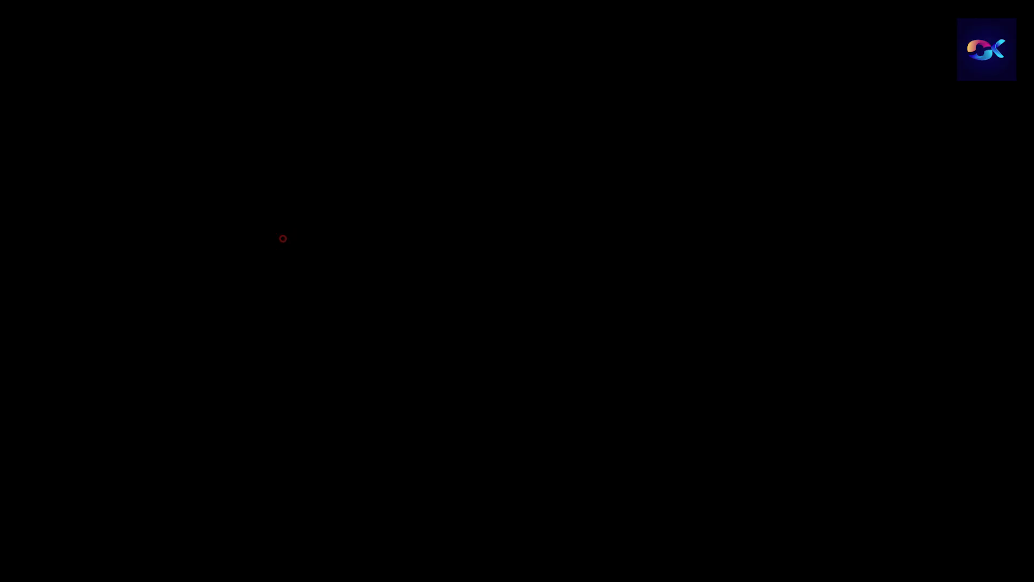
key("alt+y")
left_click(936, 12)
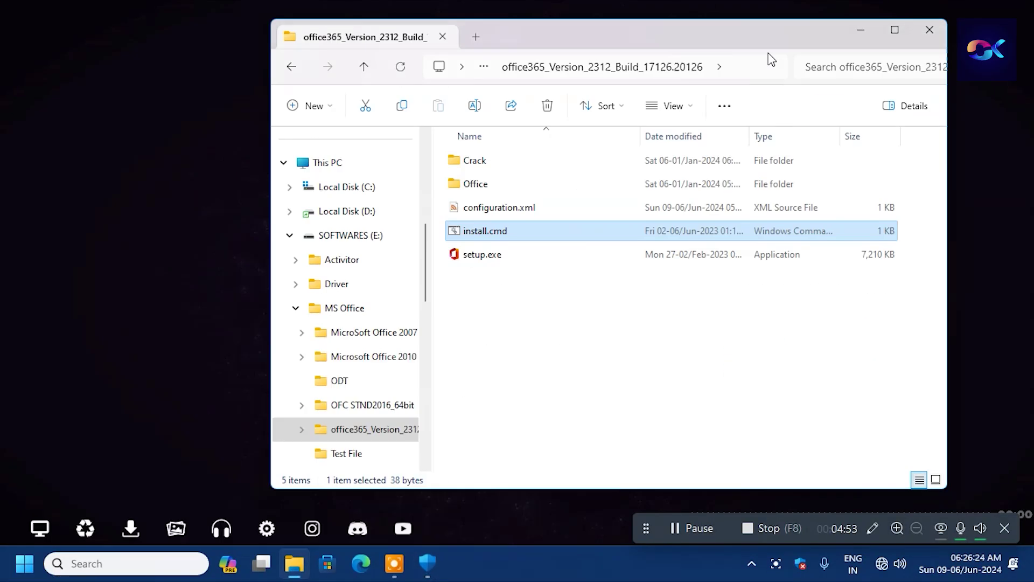
Open the Crack folder, run HEU_KMS_Activator.ir.exe, and accept its disclaimer
left_click(290, 66)
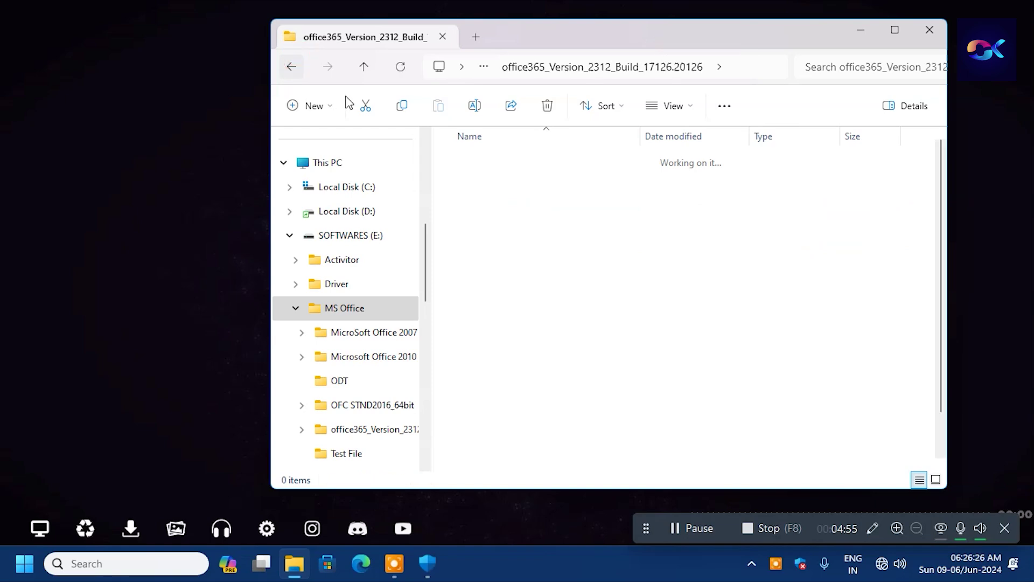
left_click(329, 70)
double_click(493, 161)
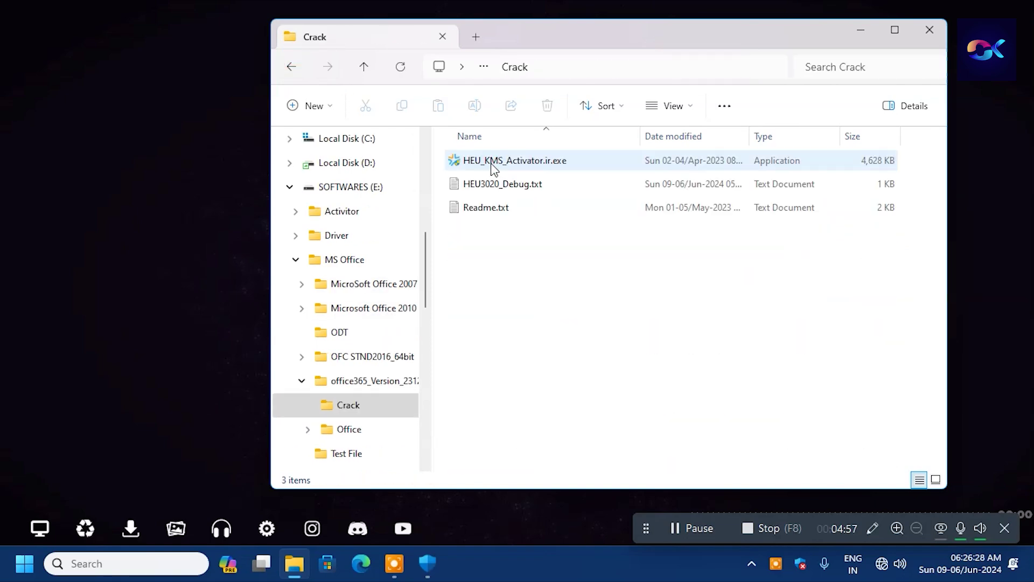
double_click(512, 157)
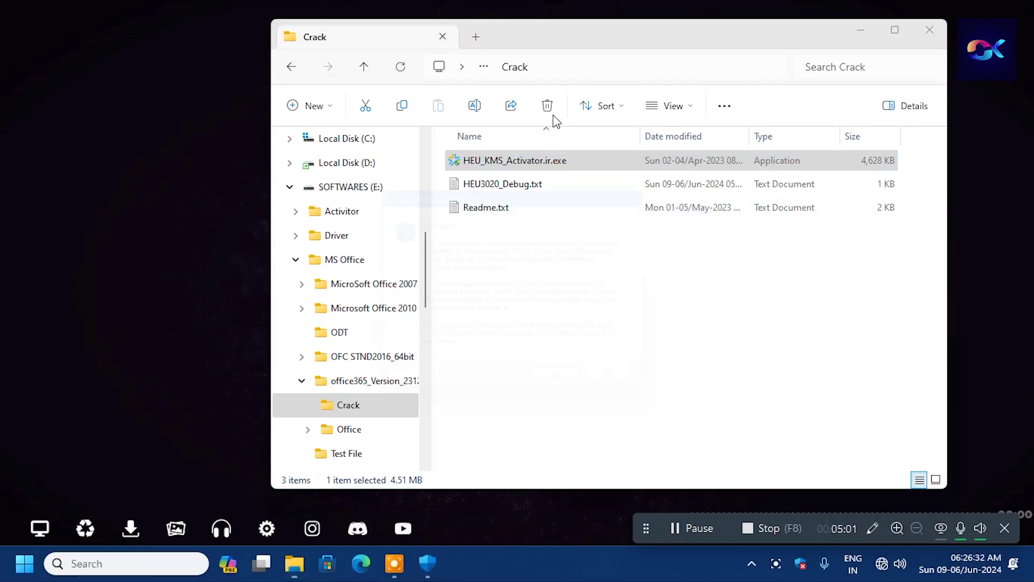
left_click(563, 397)
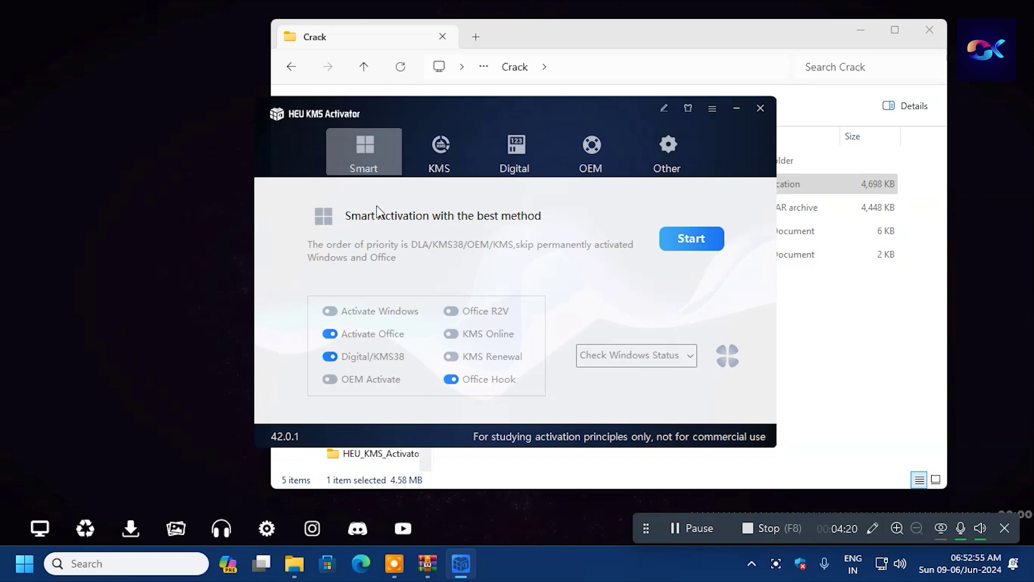
Run HEU KMS Activator's Smart activation for Office and dismiss the success message
left_click(690, 238)
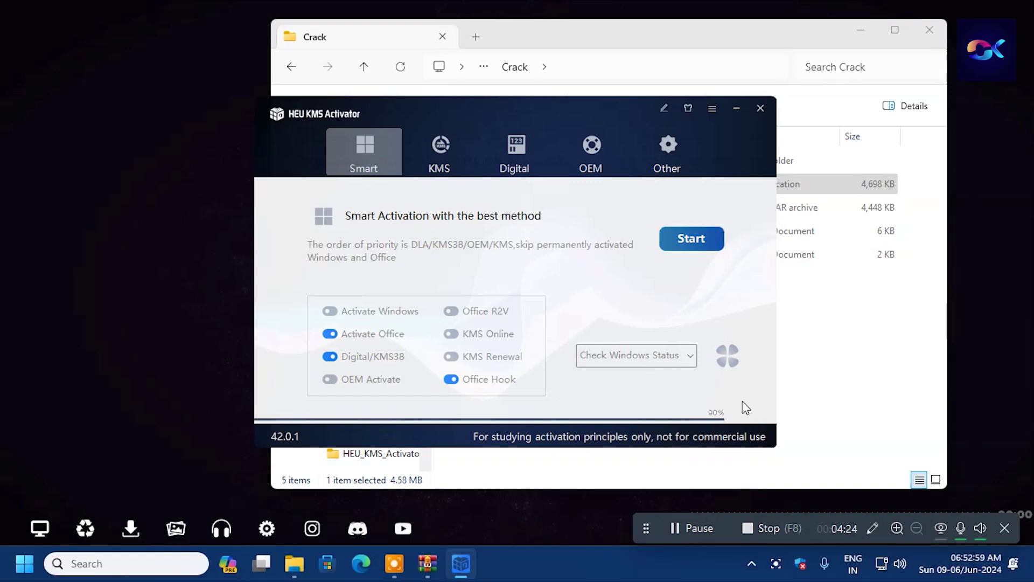
left_click(873, 531)
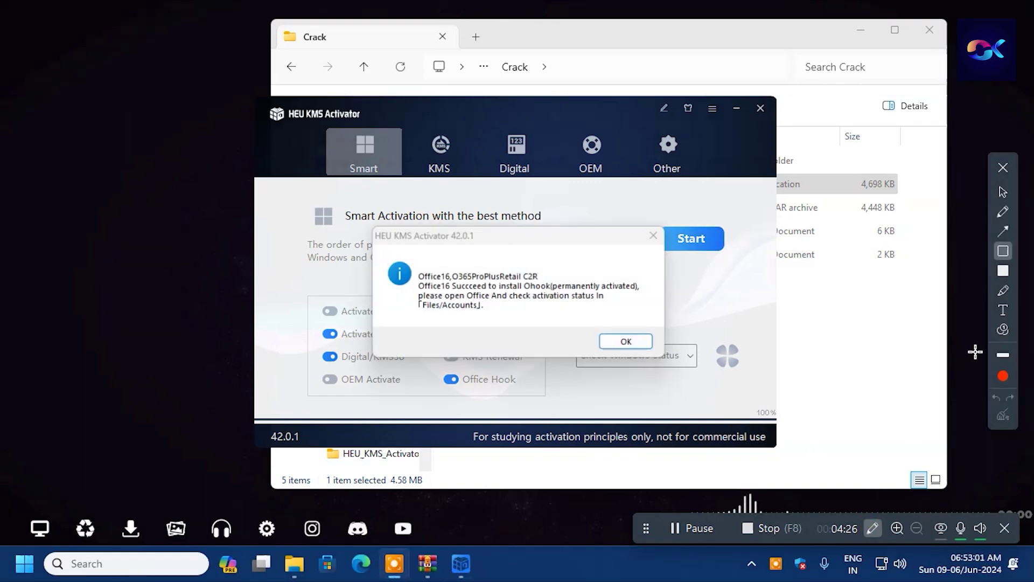
left_click_drag(353, 197, 767, 375)
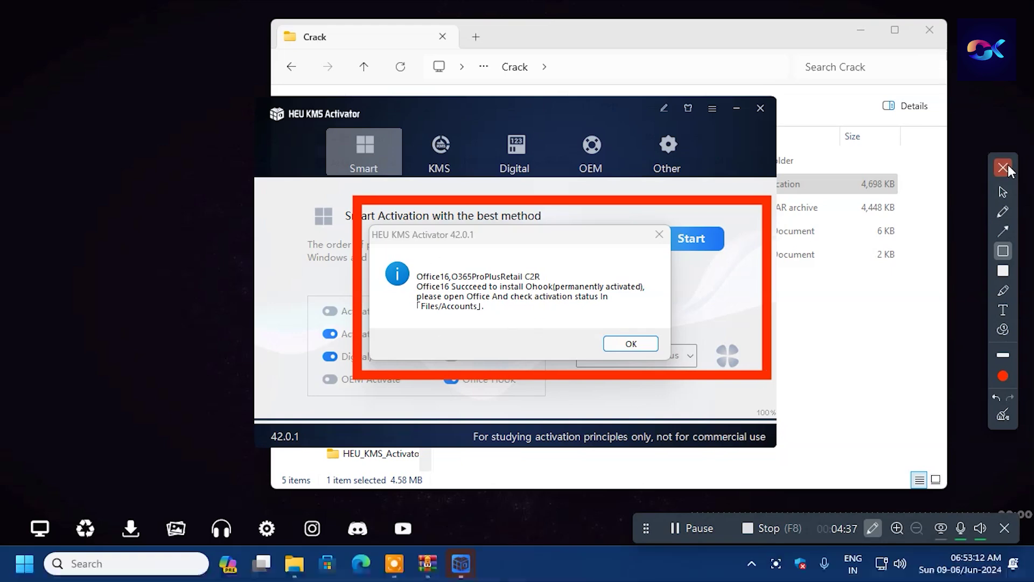
left_click(1003, 415)
left_click(1002, 168)
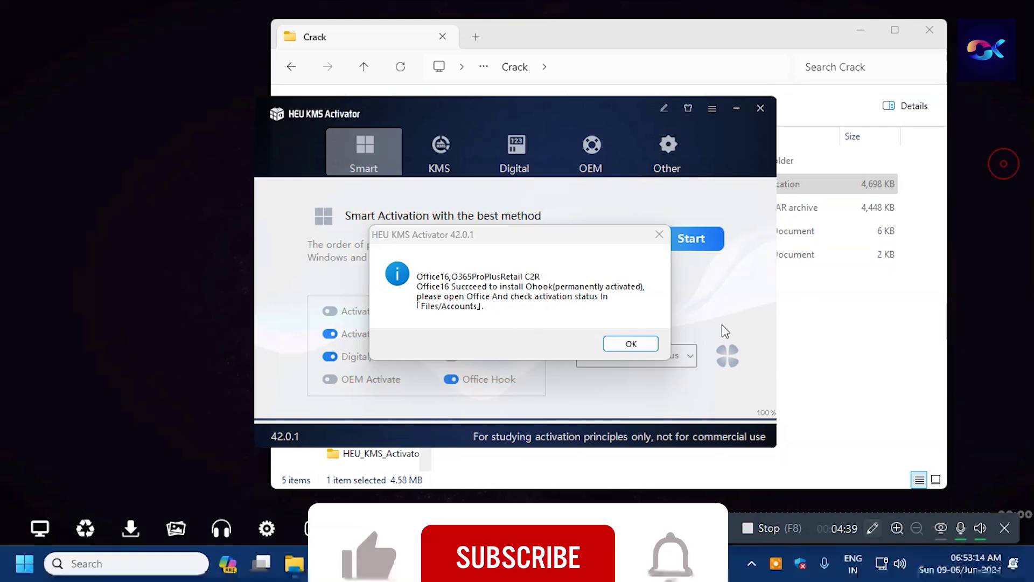
left_click(627, 345)
left_click(25, 563)
Launch Word, confirm Account lists Microsoft 365 Apps for enterprise, then re-enable virus protection
type("wo")
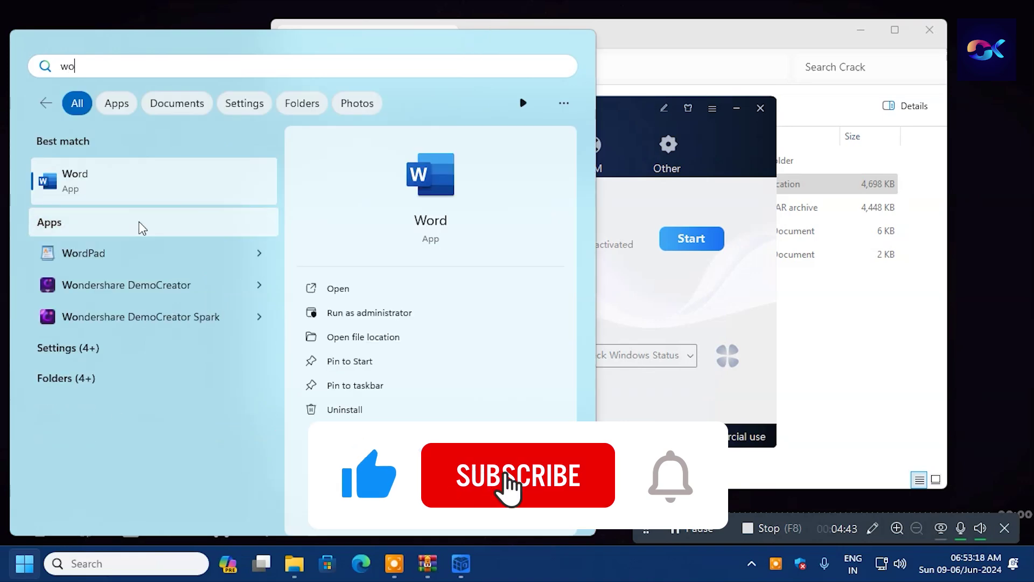
left_click(118, 189)
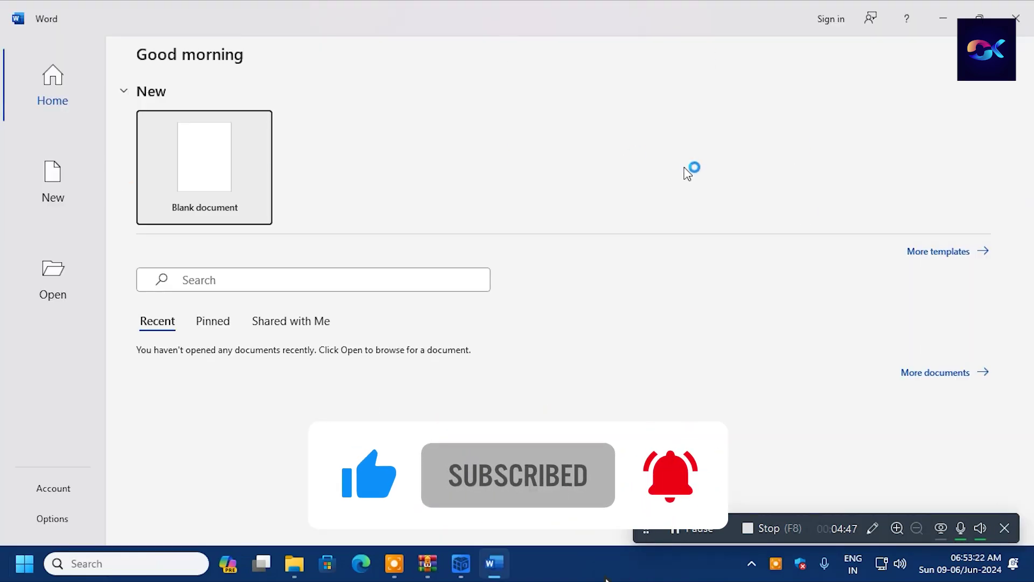
left_click(54, 489)
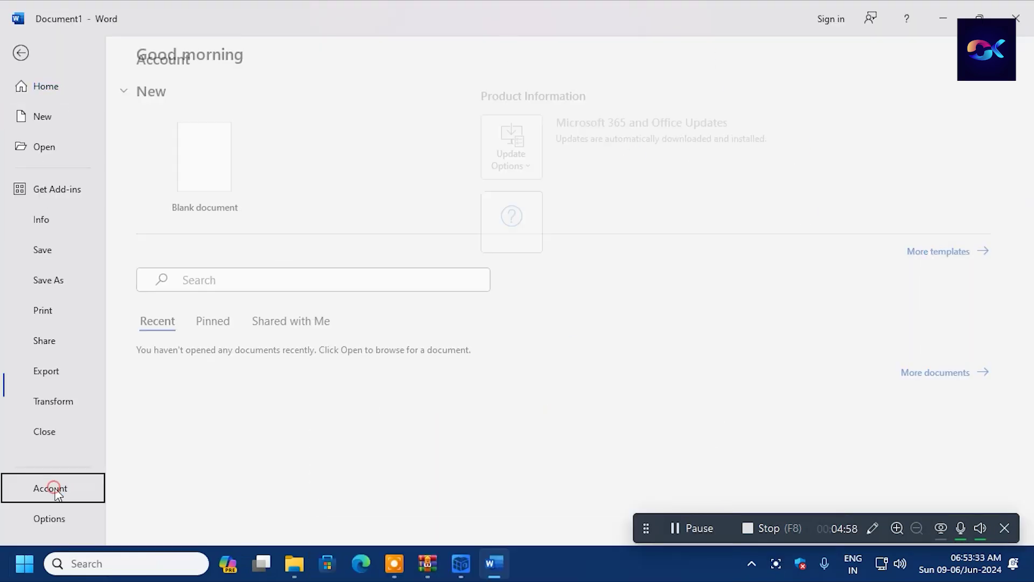
left_click(872, 528)
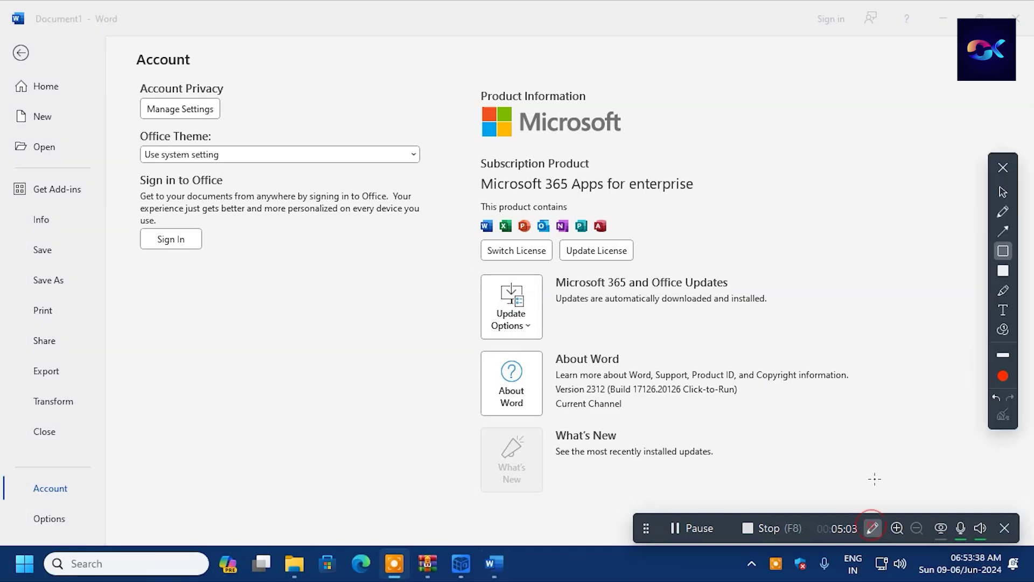
left_click_drag(462, 143, 761, 243)
left_click(1002, 167)
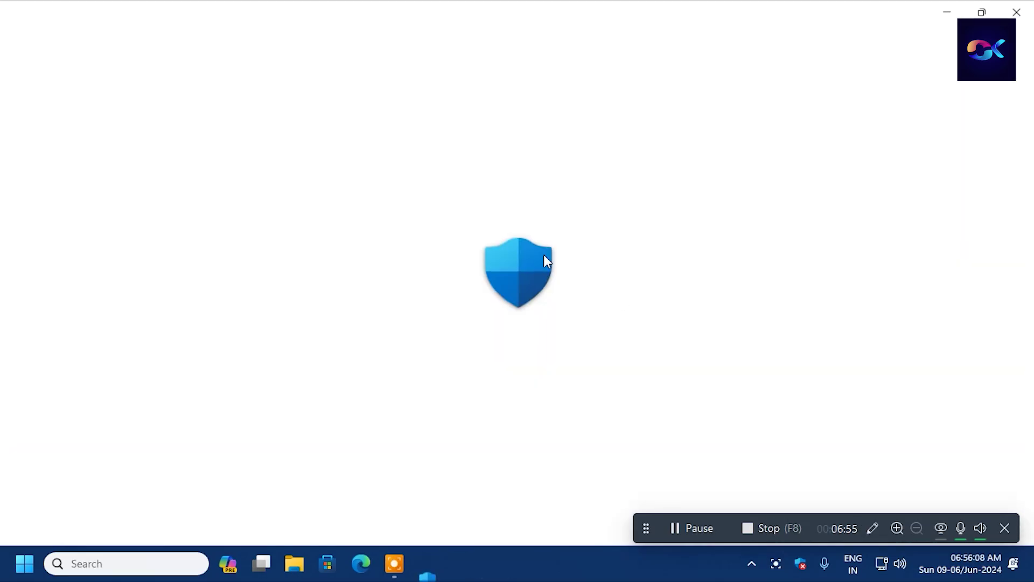
left_click(339, 295)
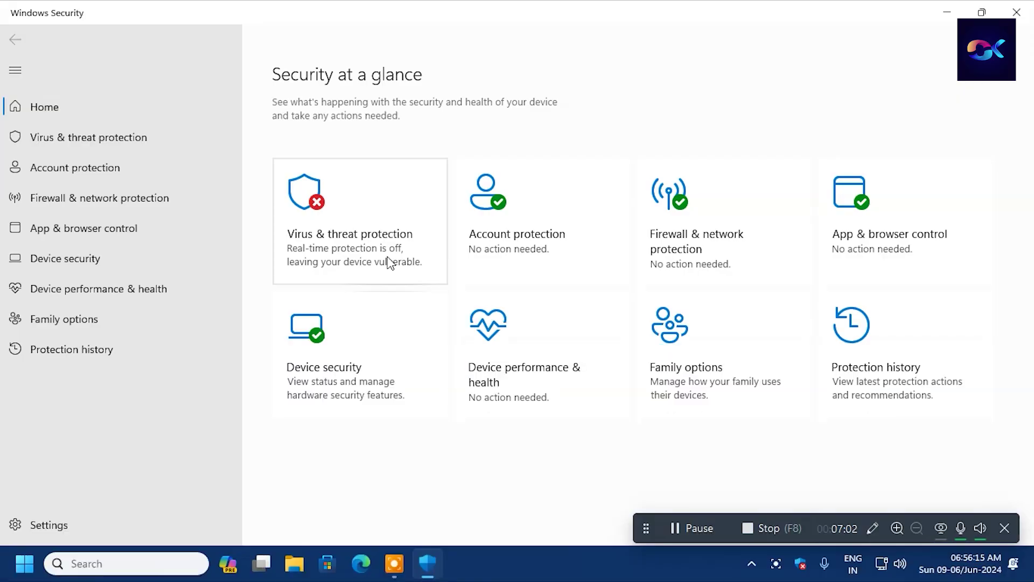
Confirm virus protection is back on and open the WTBlog 'MS office All in one' post
left_click(395, 563)
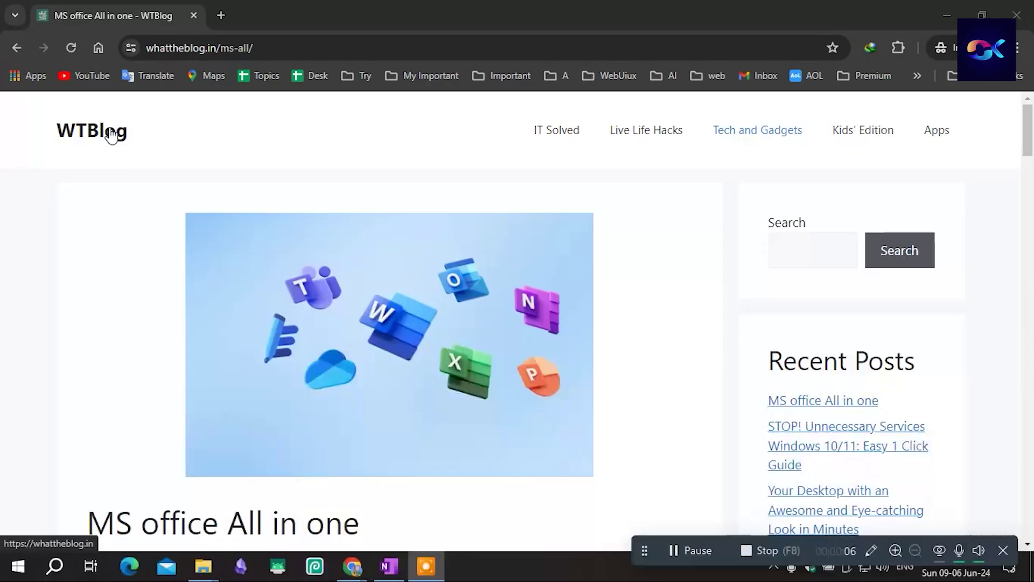
left_click(111, 135)
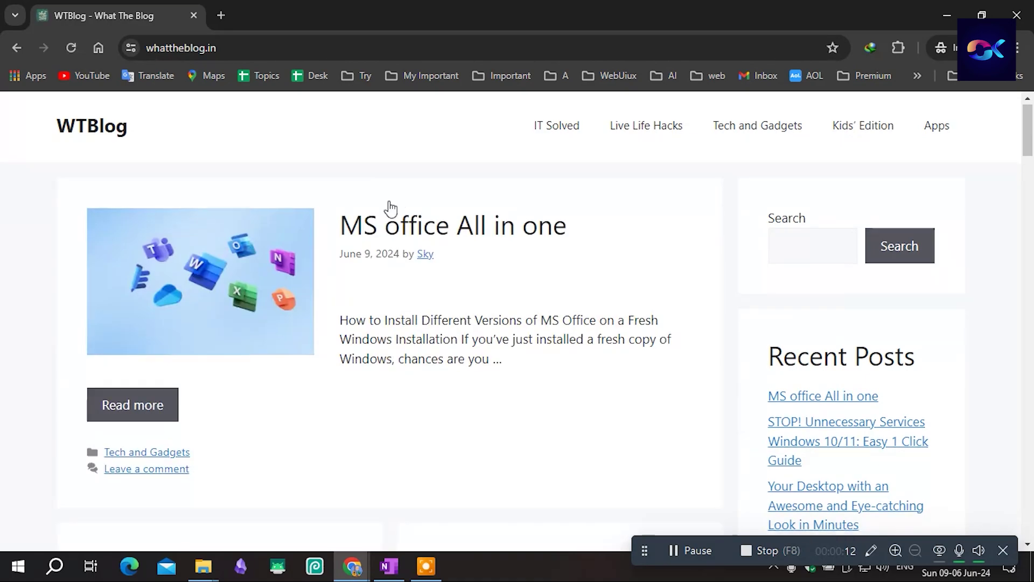
scroll(397, 214, "down", 10)
scroll(398, 214, "up", 10)
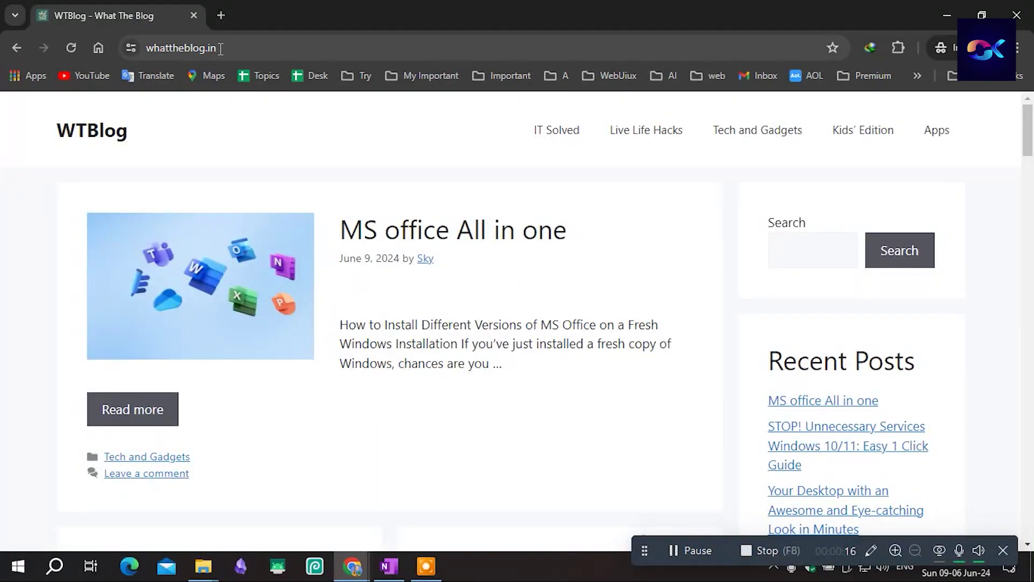
left_click(466, 227)
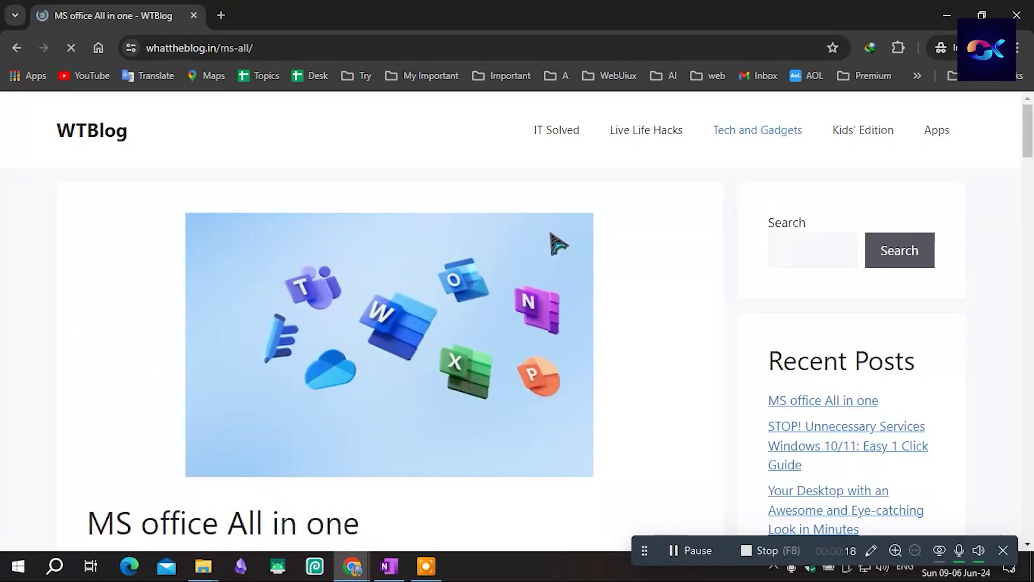
Scroll the post down to the 'Installing MS Office 365' section
left_click(292, 47)
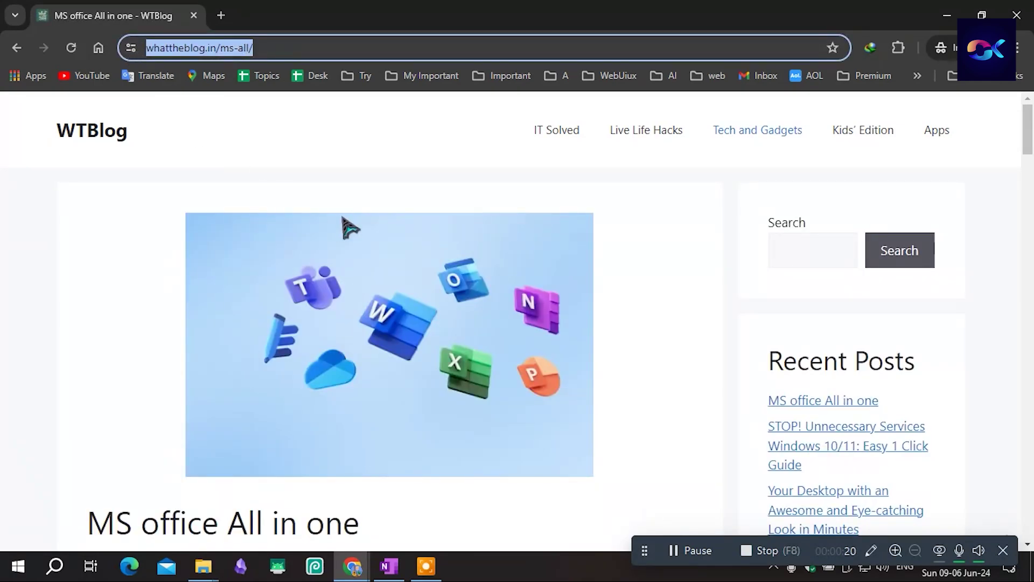
left_click(321, 180)
scroll(323, 183, "down", 10)
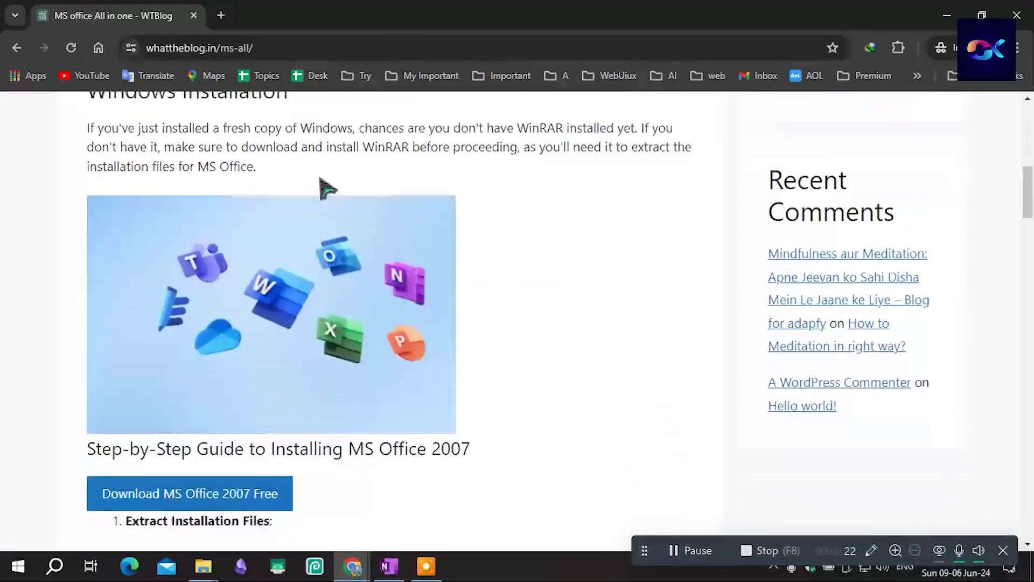
scroll(269, 242, "down", 3)
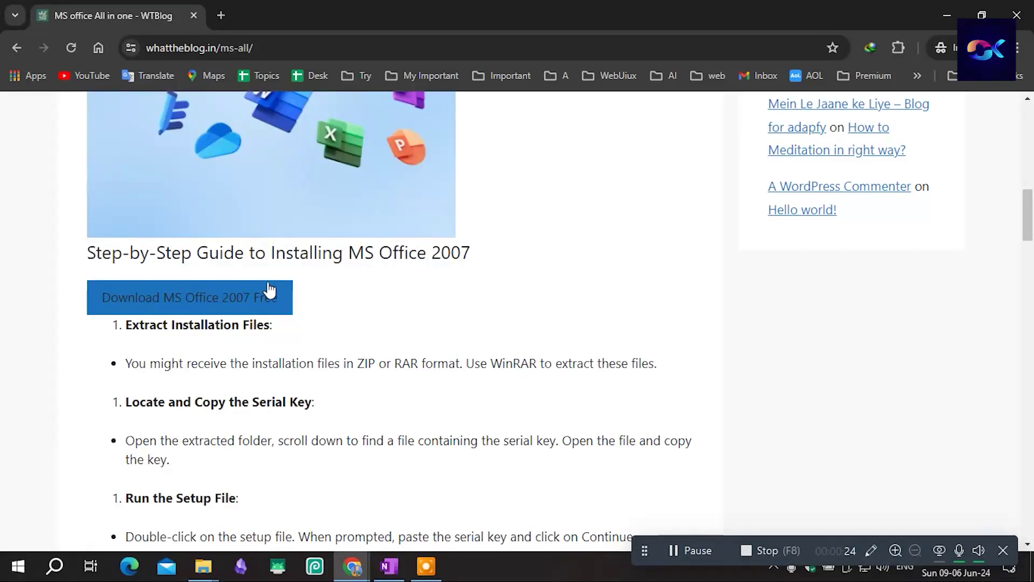
left_click_drag(349, 252, 472, 254)
scroll(203, 298, "down", 5)
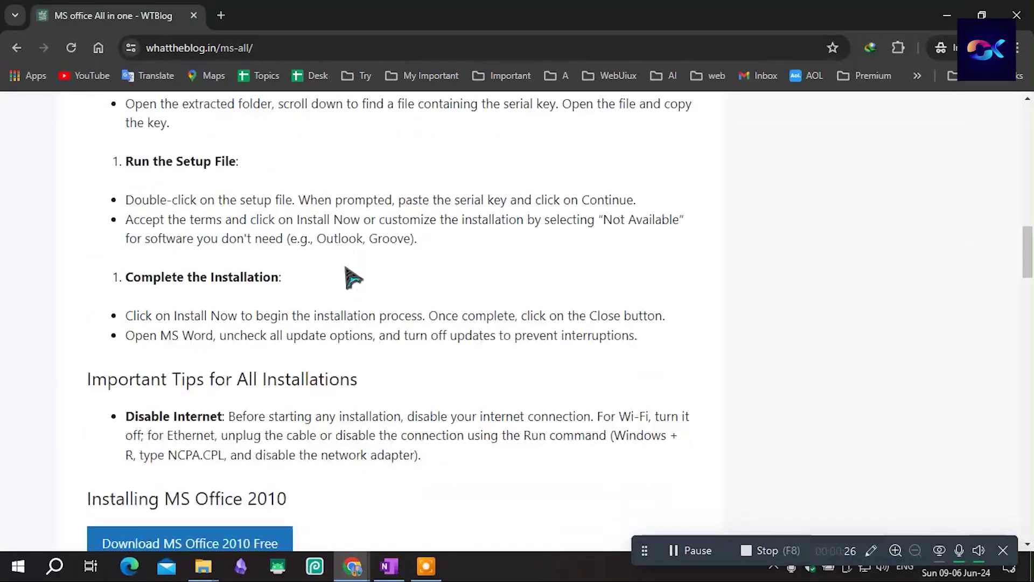
scroll(302, 291, "down", 4)
left_click_drag(210, 303, 377, 309)
scroll(221, 331, "down", 2)
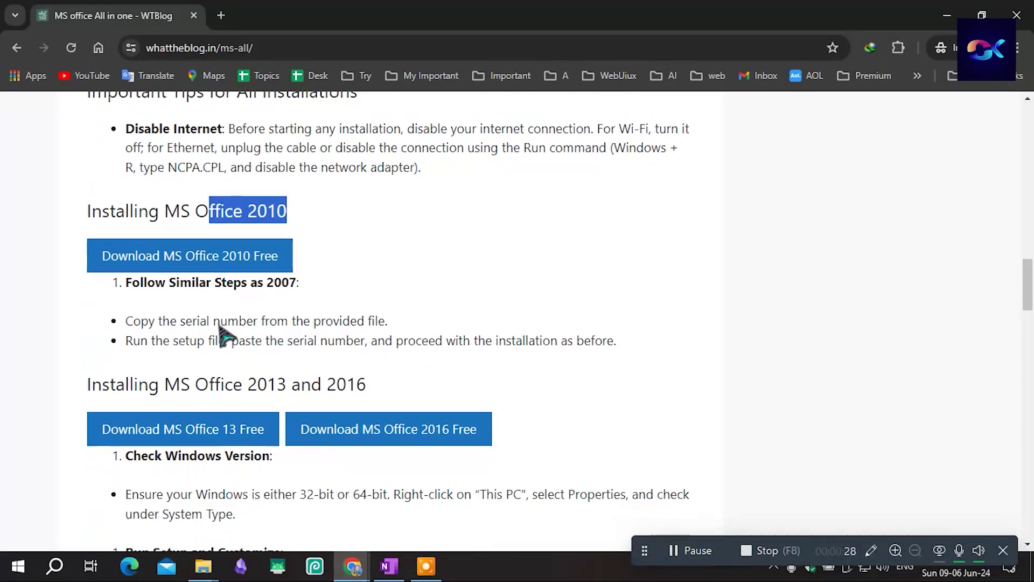
scroll(210, 318, "down", 2)
scroll(438, 285, "down", 7)
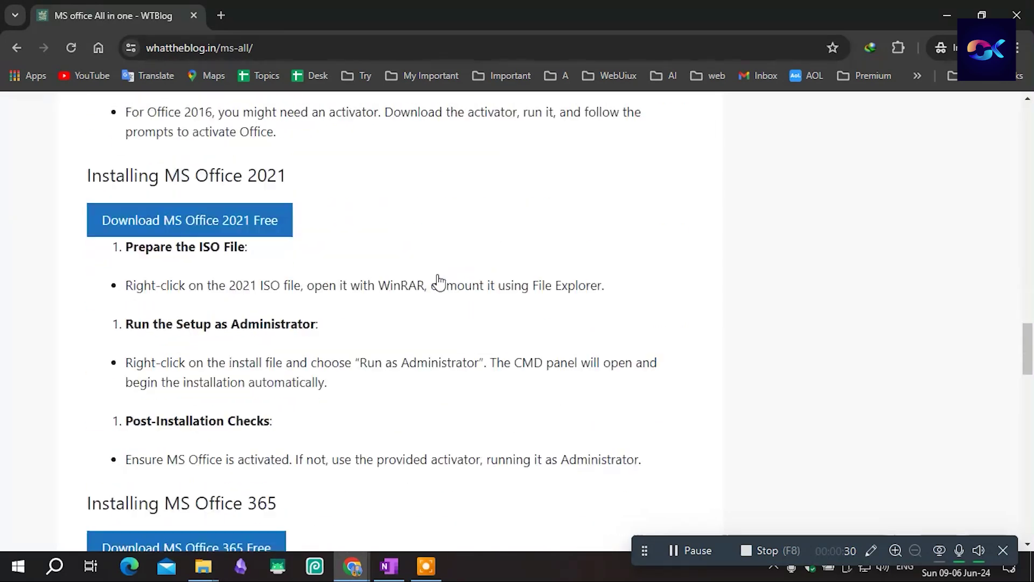
scroll(438, 282, "down", 2)
scroll(226, 168, "down", 3)
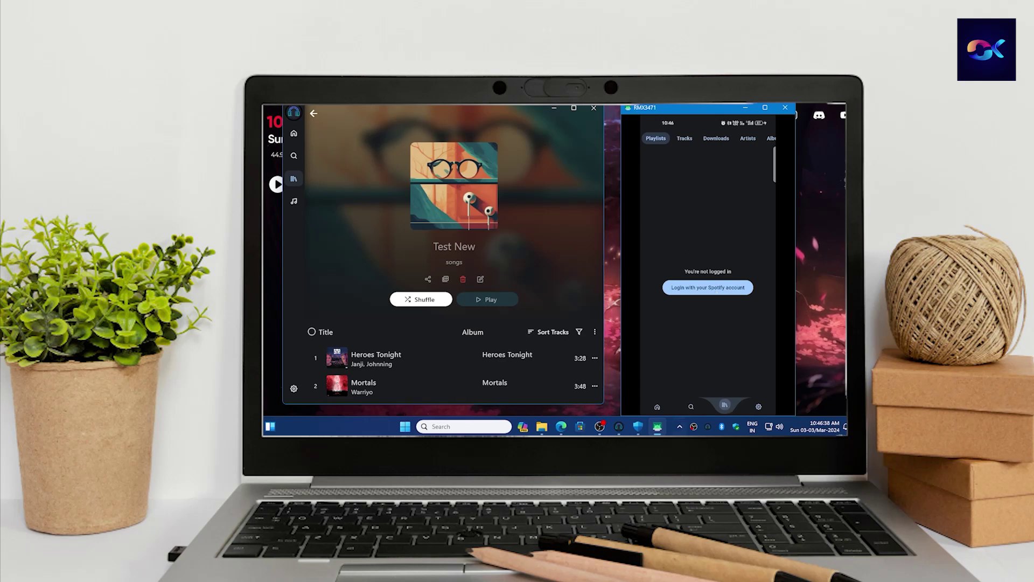
In Spotube's Settings, sign in with a Spotify account
left_click(716, 288)
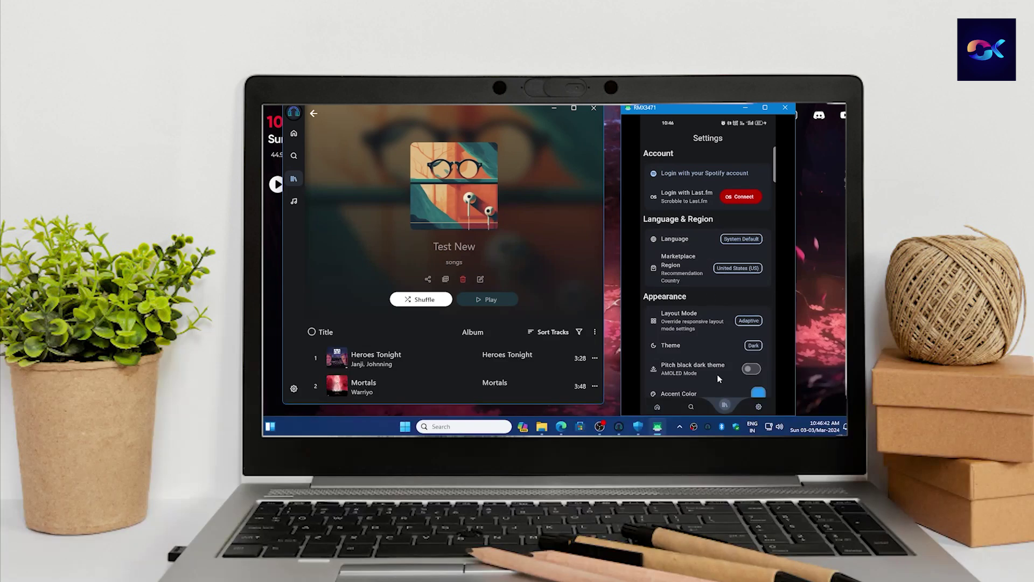
left_click(758, 407)
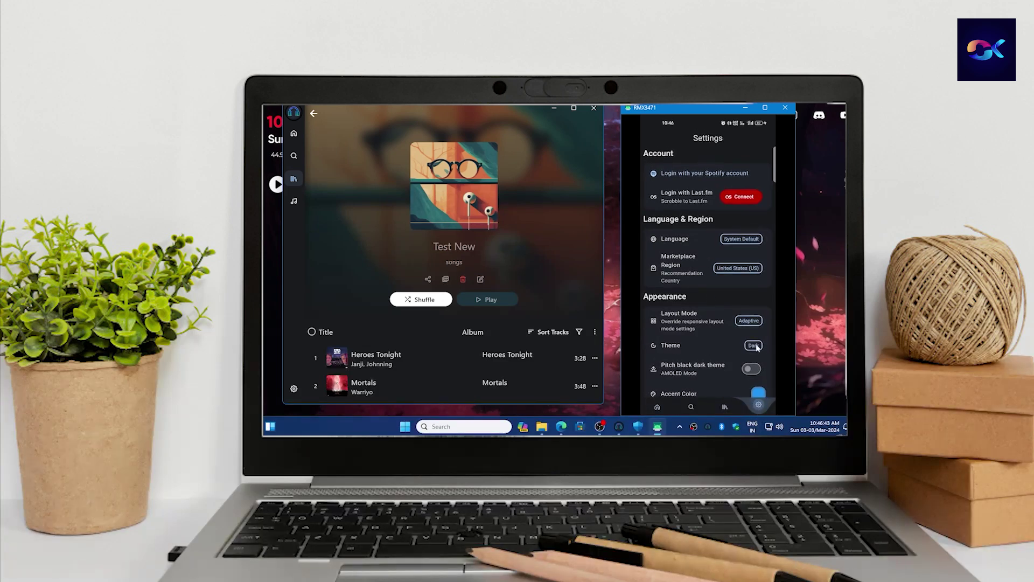
left_click(700, 174)
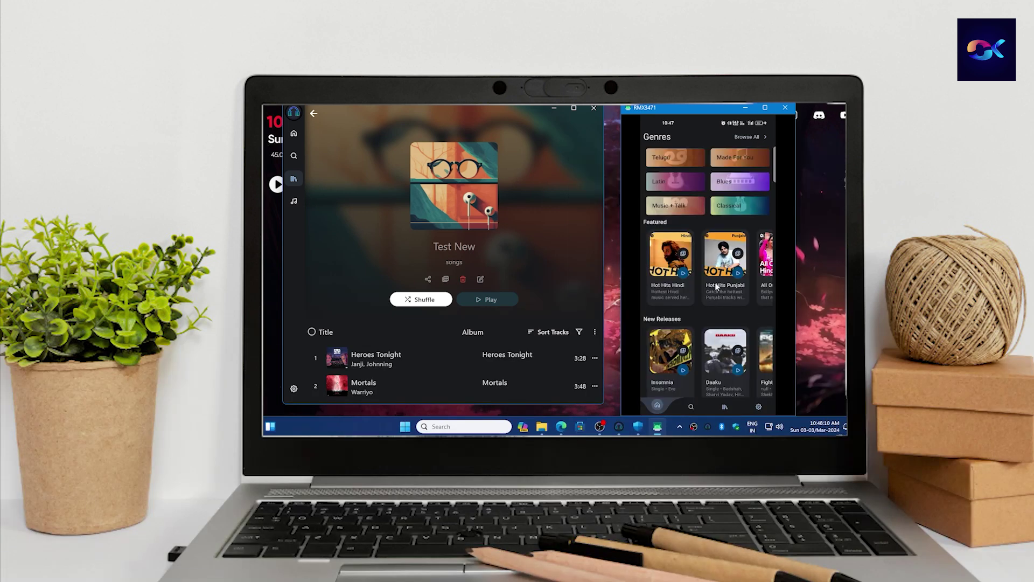
Check the sign-in in Settings and browse the Library's playlists such as Test New and Long Route
left_click(724, 408)
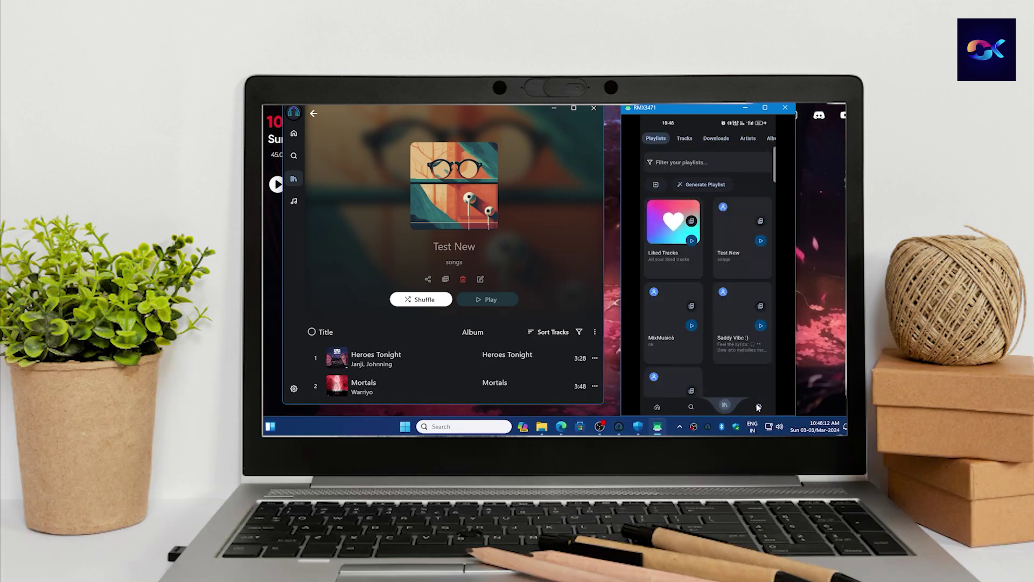
left_click(760, 407)
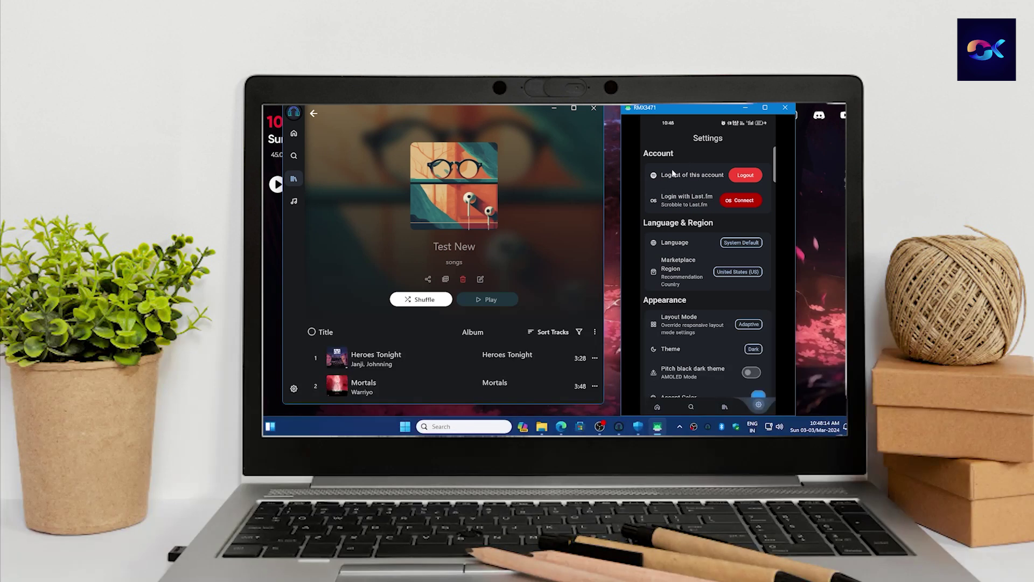
left_click(724, 409)
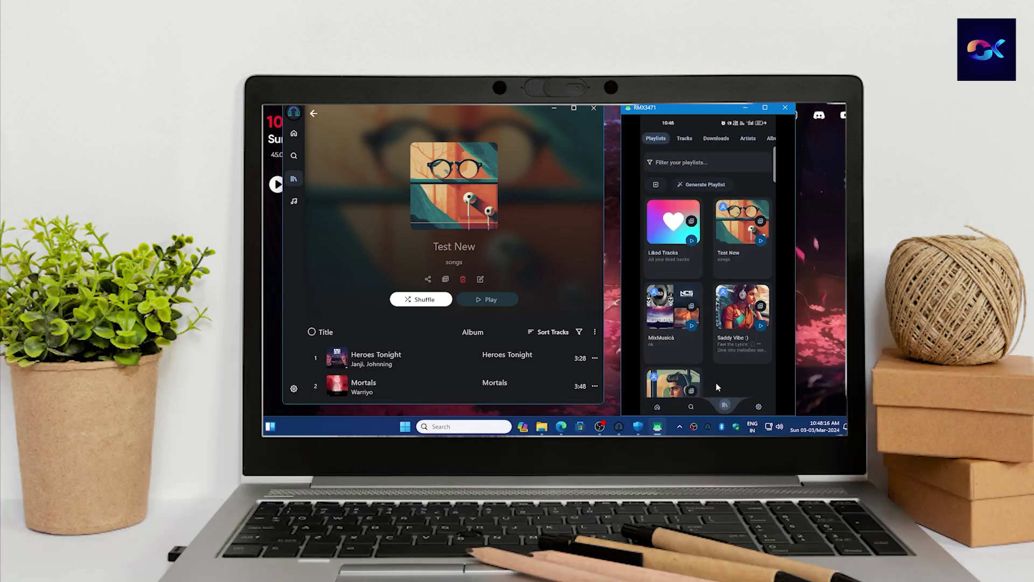
scroll(725, 358, "down", 2)
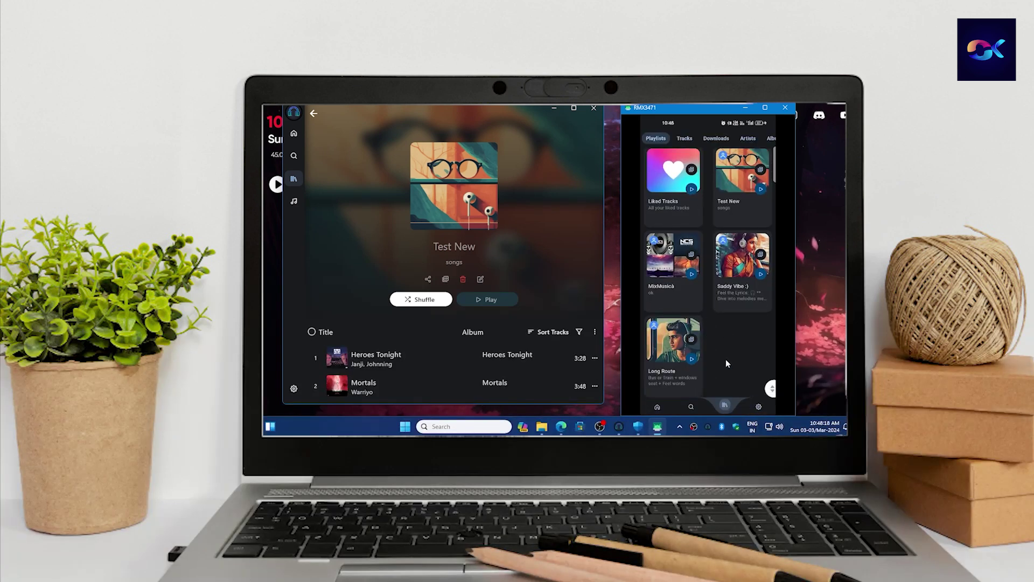
scroll(725, 358, "up", 2)
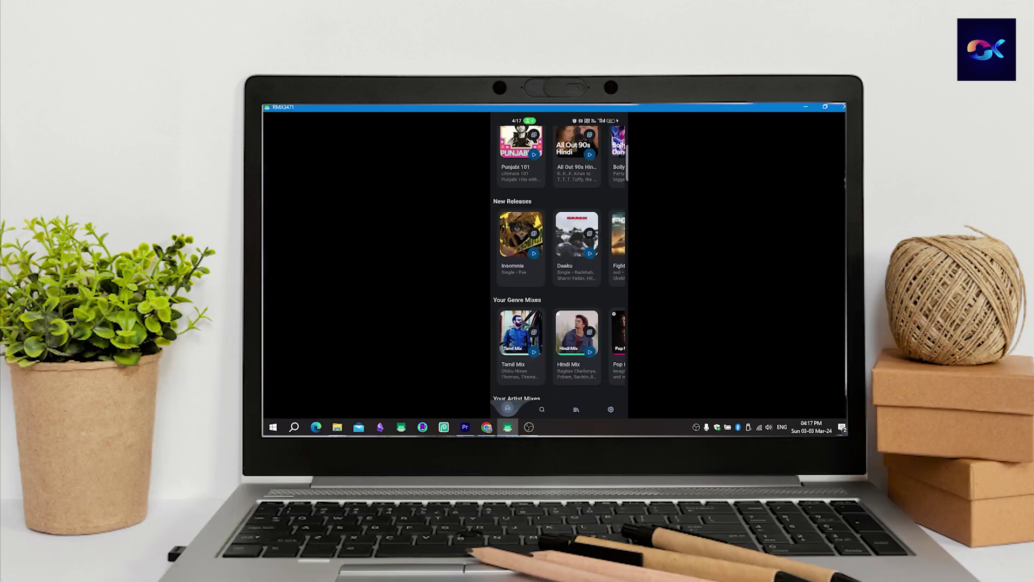
Play the first Tamil Mix track, view its full now-playing screen and lyrics, then return home
left_click(554, 328)
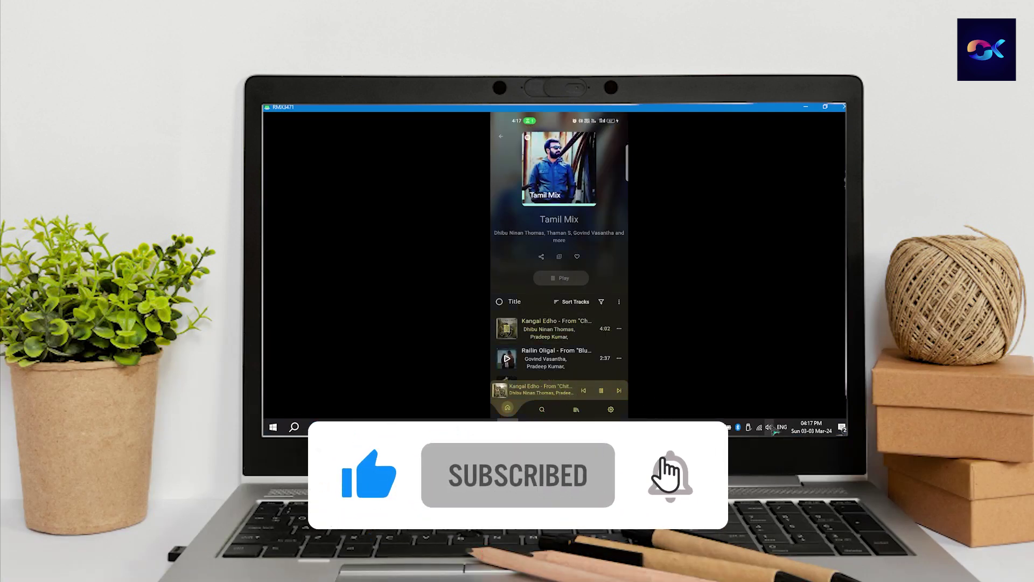
left_click(552, 248)
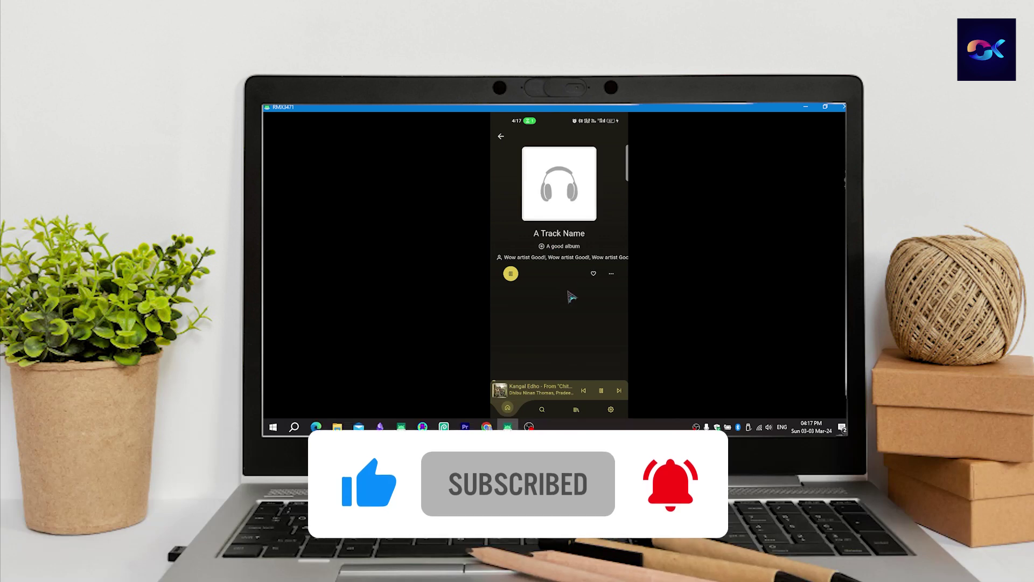
left_click(541, 389)
left_click(592, 397)
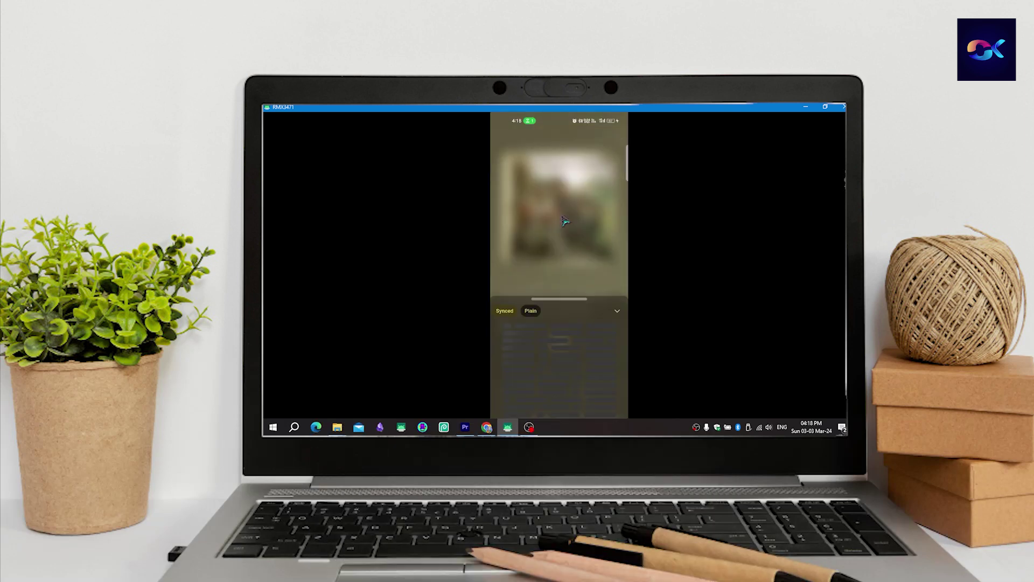
left_click(618, 186)
left_click(500, 137)
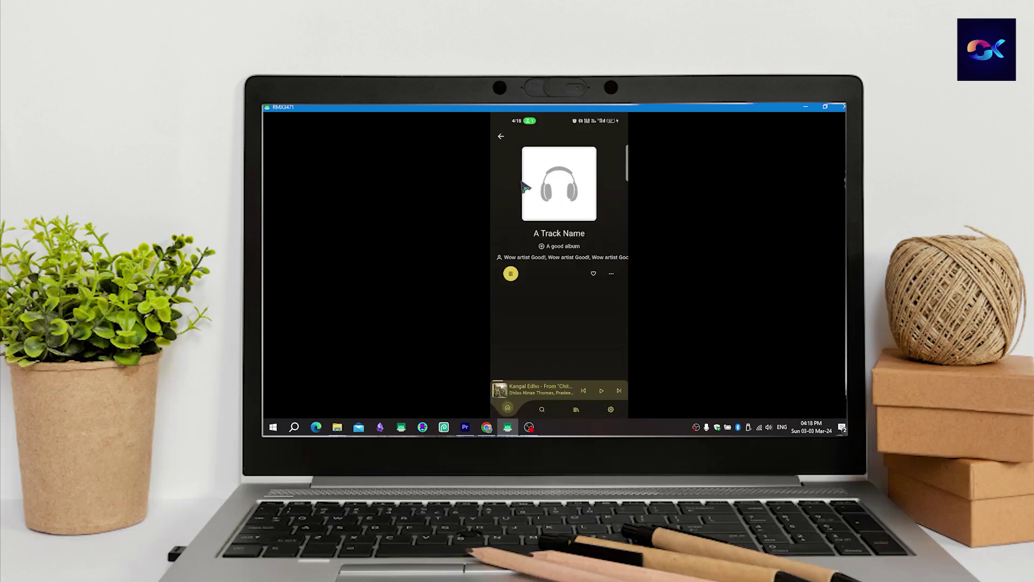
Open the Long Route playlist from the Library, then the Saddy Vibe playlist
right_click(606, 248)
scroll(606, 302, "down", 5)
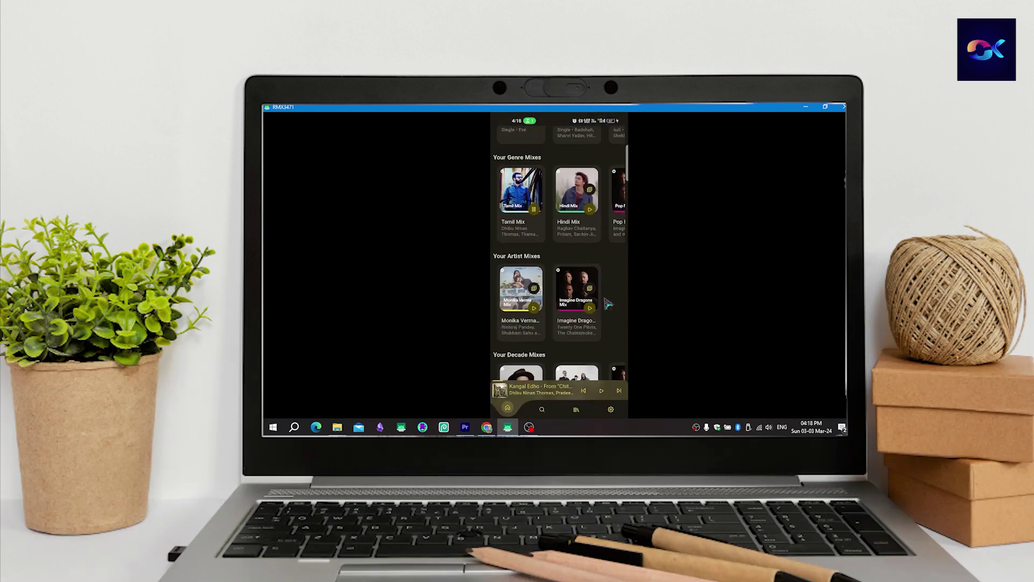
left_click(576, 409)
scroll(560, 269, "down", 2)
left_click(525, 331)
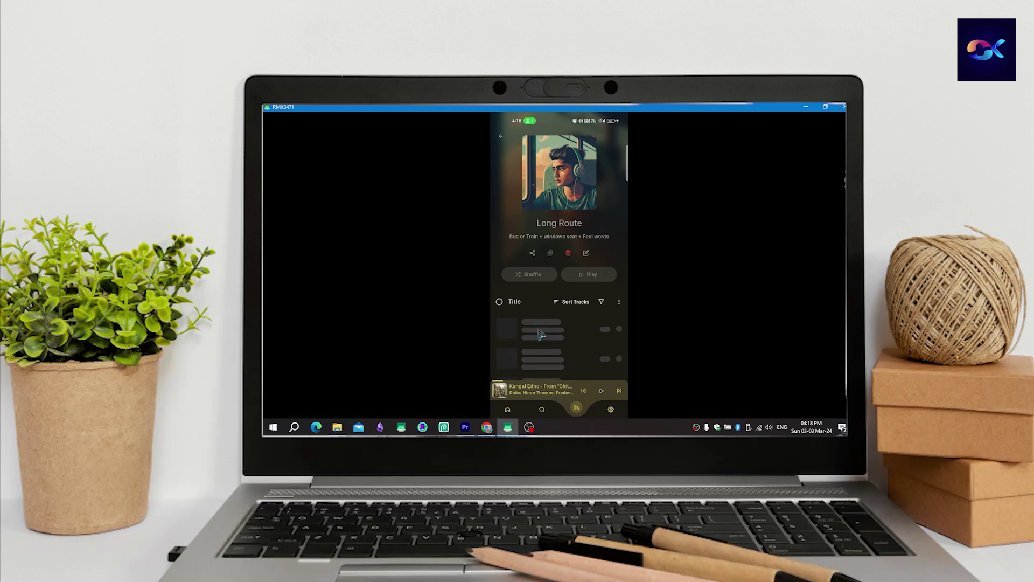
left_click(505, 141)
left_click(595, 239)
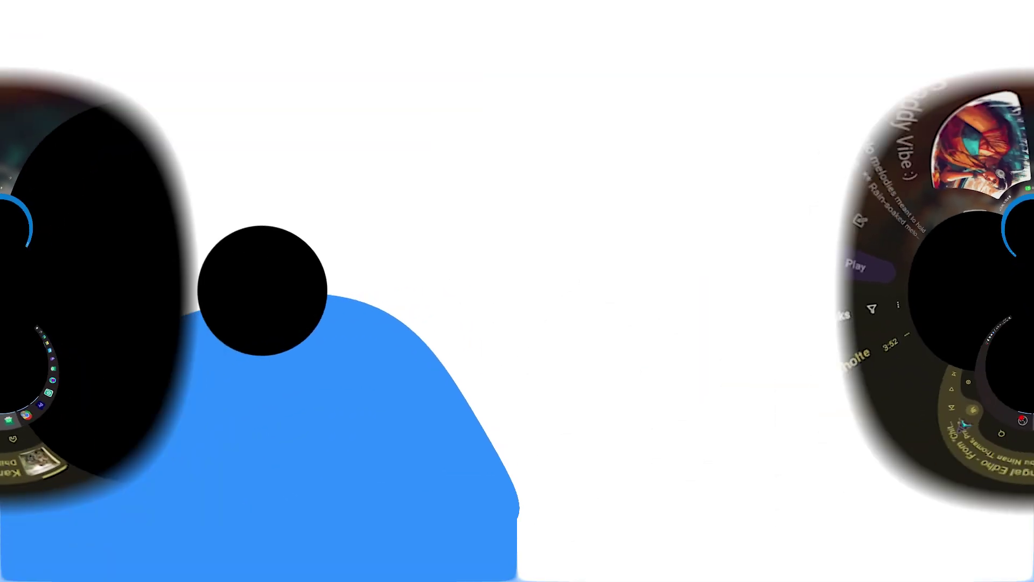